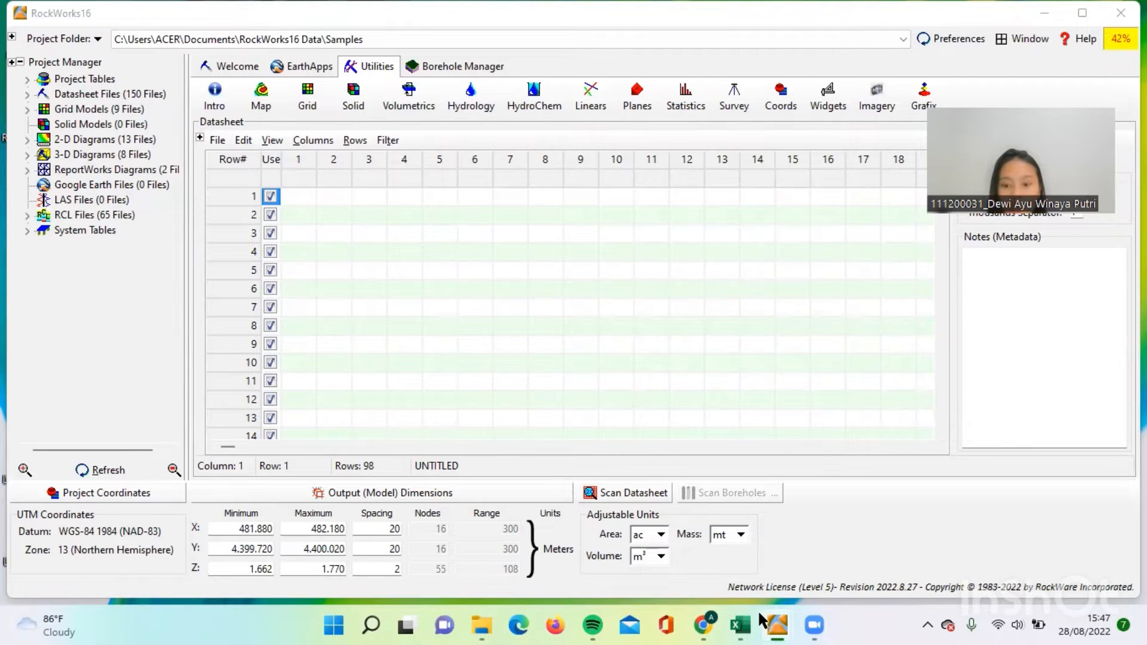
Step: Switch to the Data Senin workbook in Excel and examine the Ar and valensi rows for the seven ions
mouse_move(749, 619)
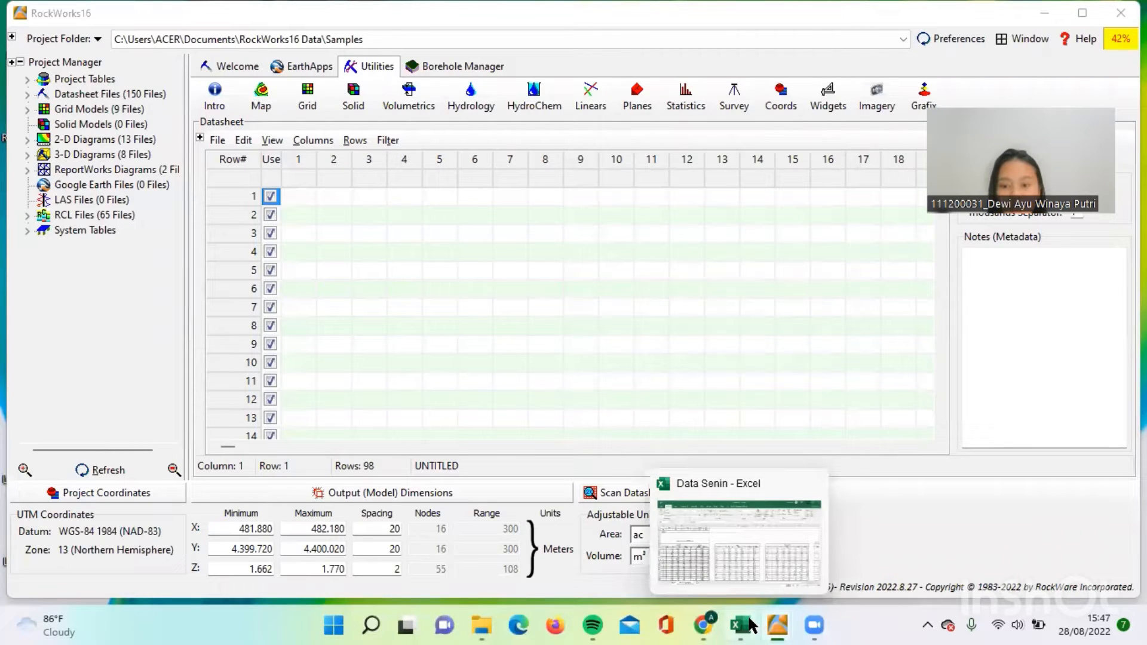
click(751, 625)
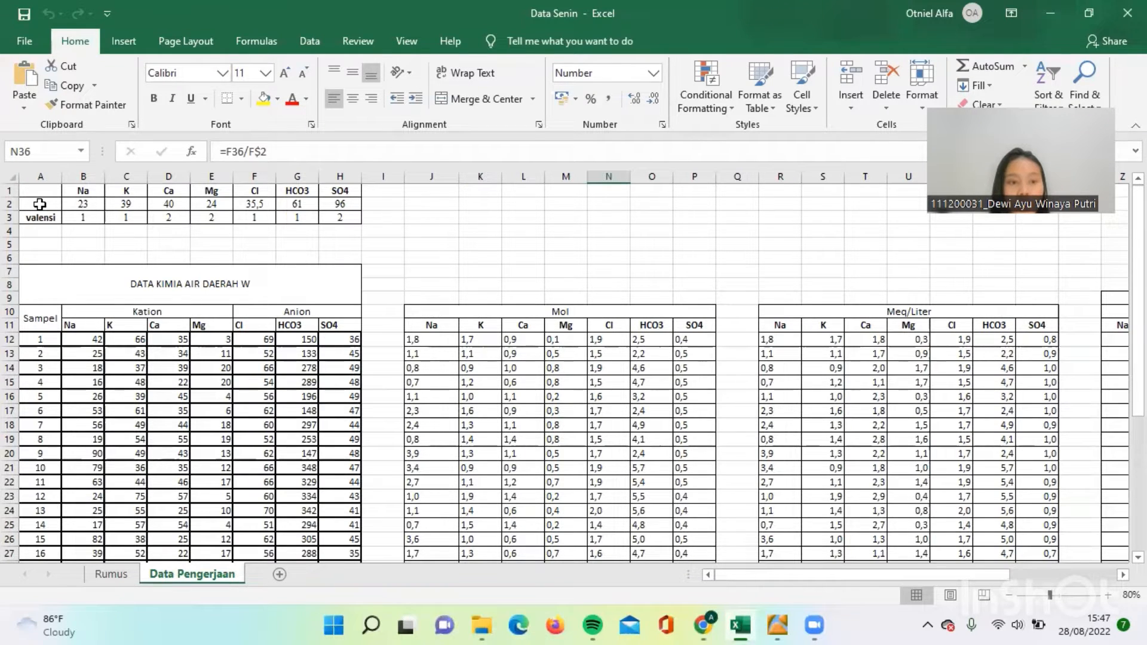
drag(40, 204, 336, 194)
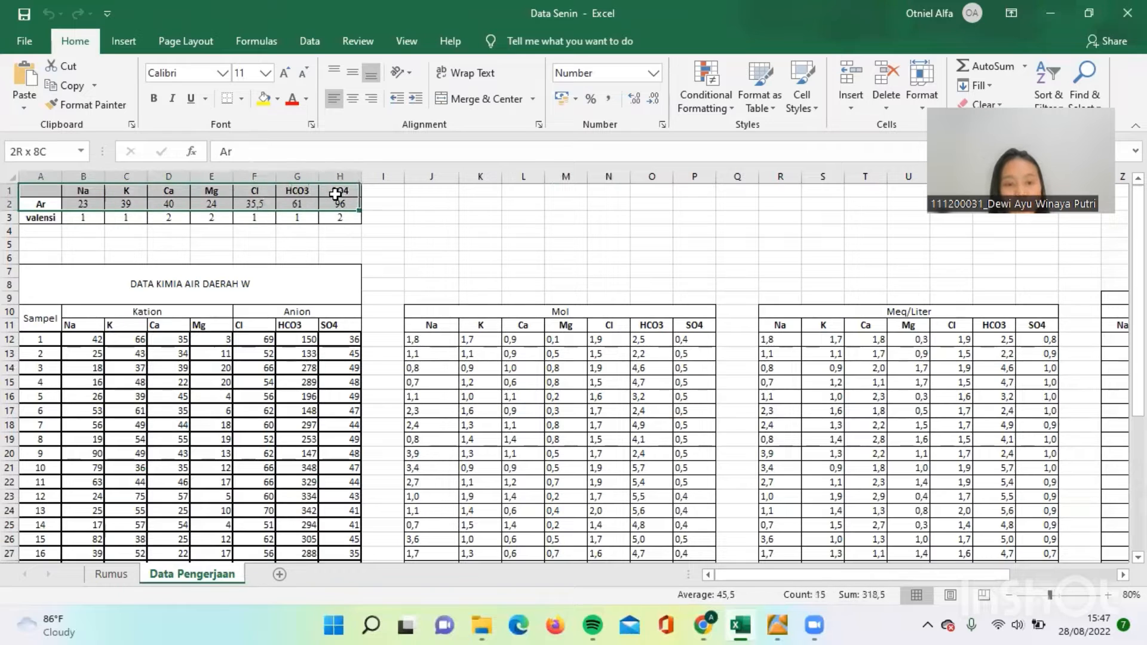
drag(40, 219, 337, 217)
click(80, 248)
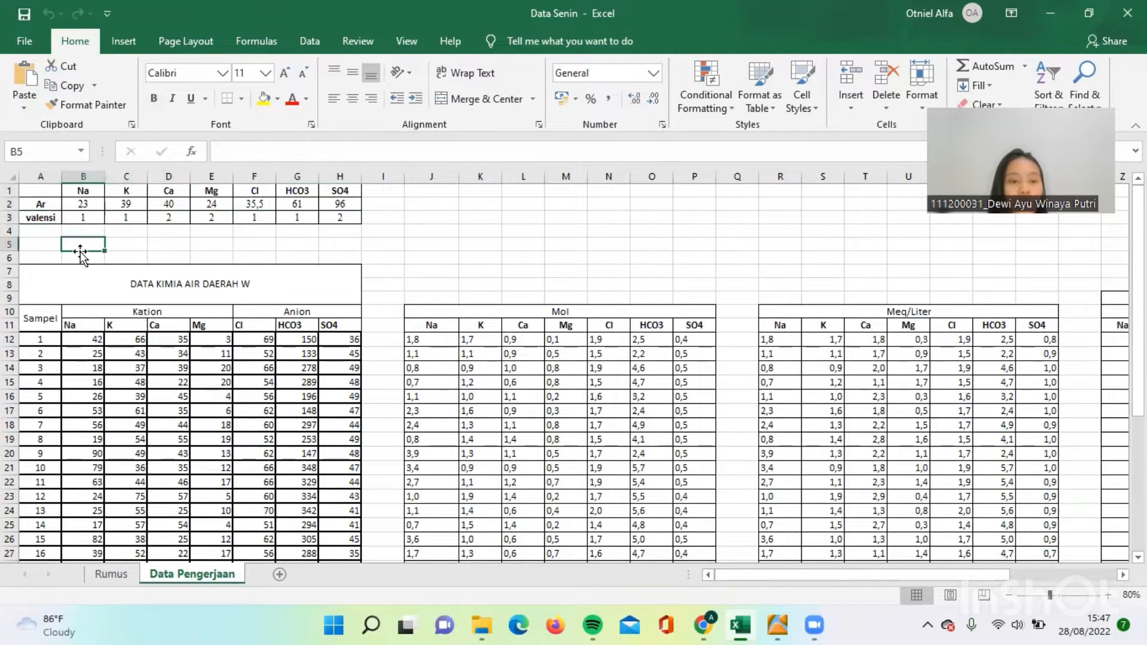
Step: Examine the DATA KIMIA AIR DAERAH W table, including its Kation and Anion column groups
scroll(78, 248, down, 1)
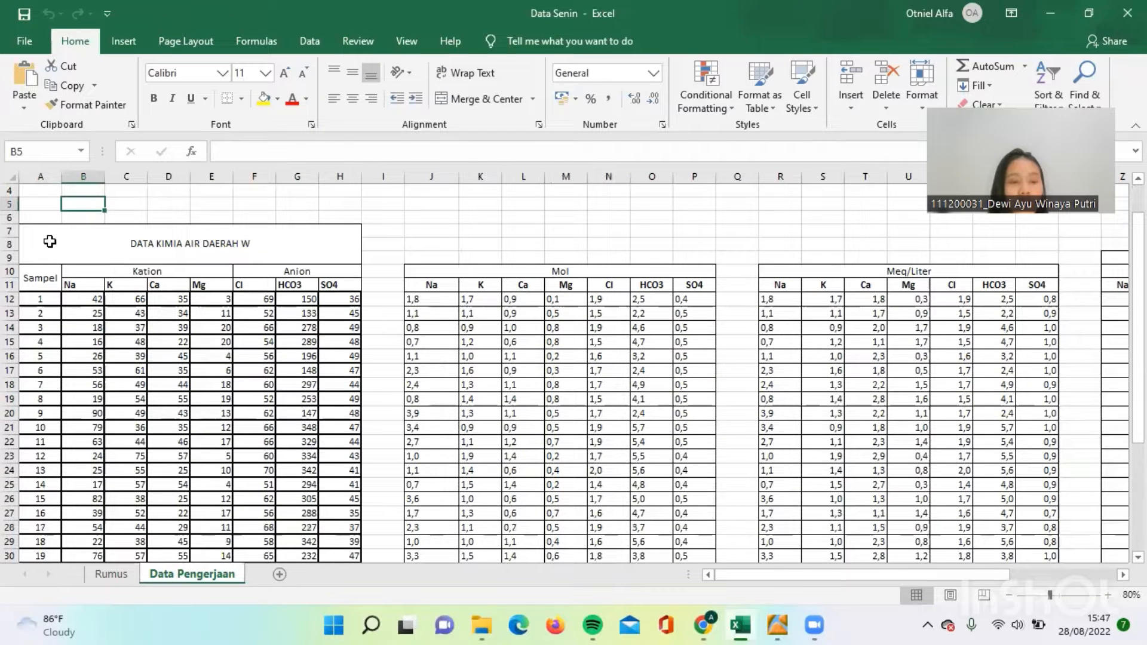
drag(50, 241, 181, 533)
click(385, 202)
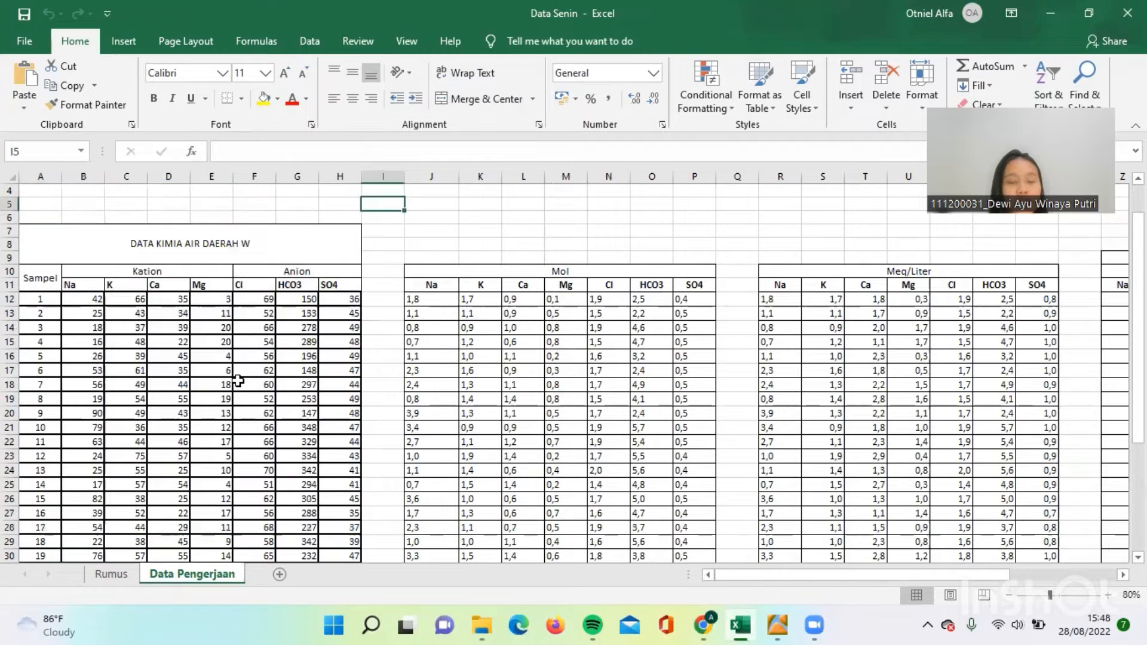
scroll(221, 358, up, 1)
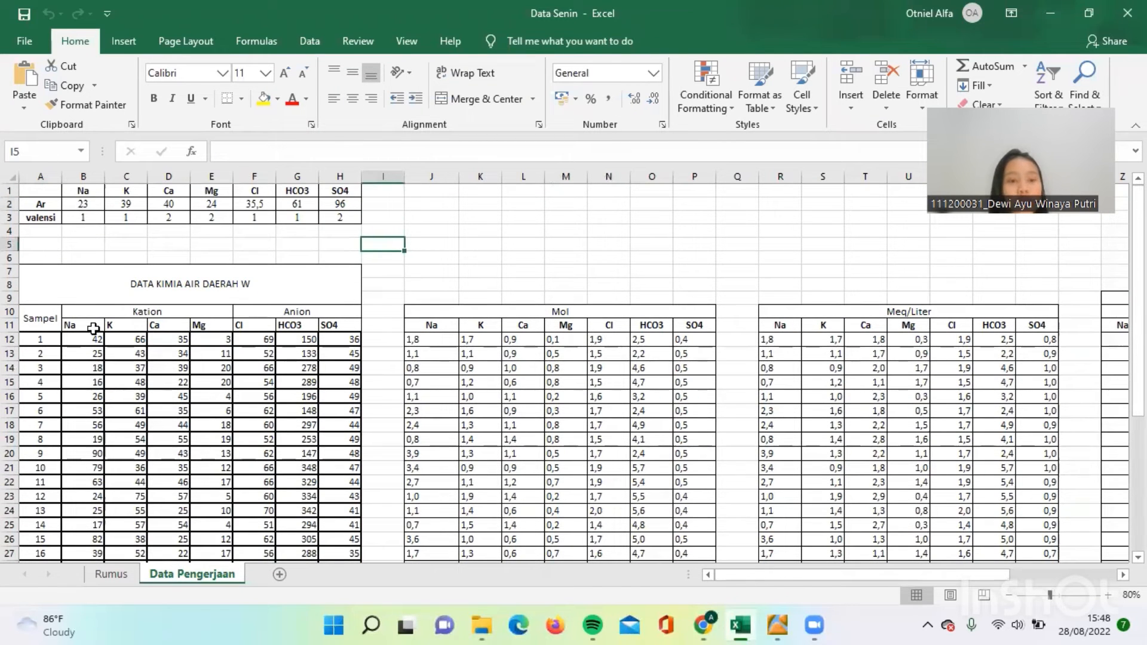
click(83, 312)
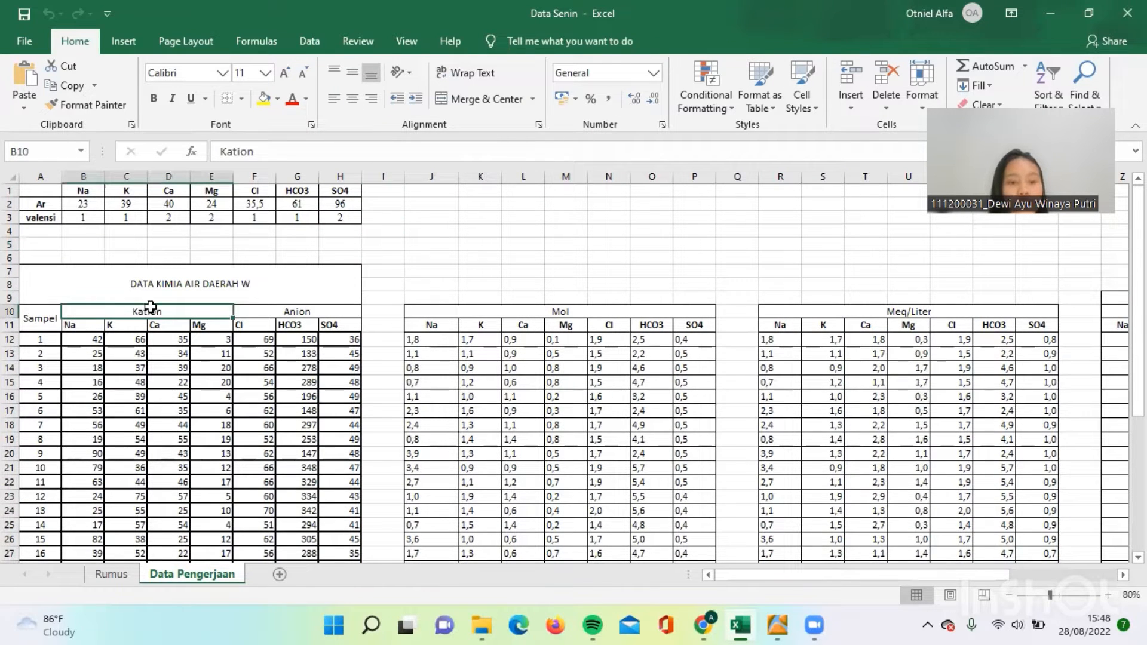
click(318, 313)
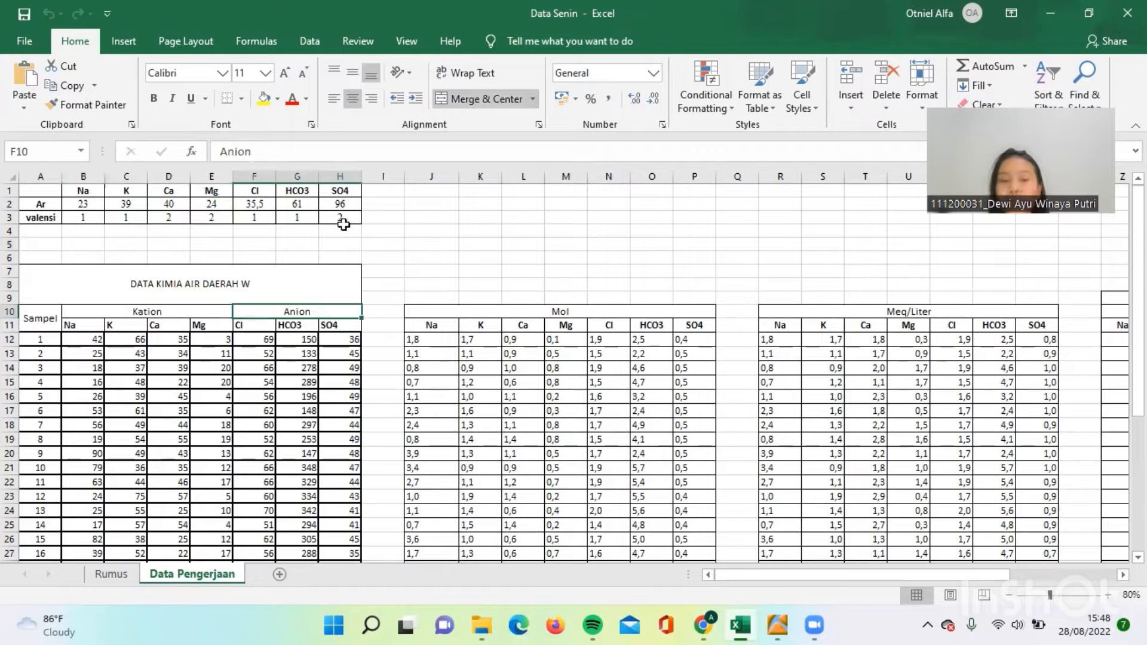
Step: Review the instructions and formulas on the Rumus sheet and compare the Mol formula with cell J12 on the Data Pengerjaan sheet
click(109, 578)
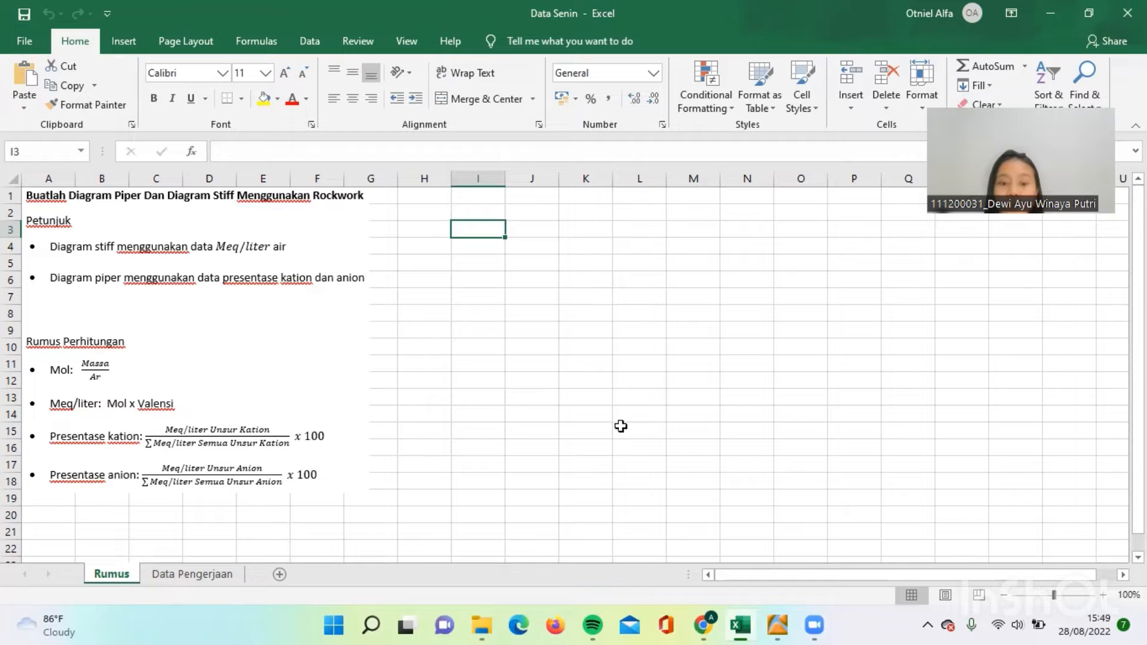
click(188, 580)
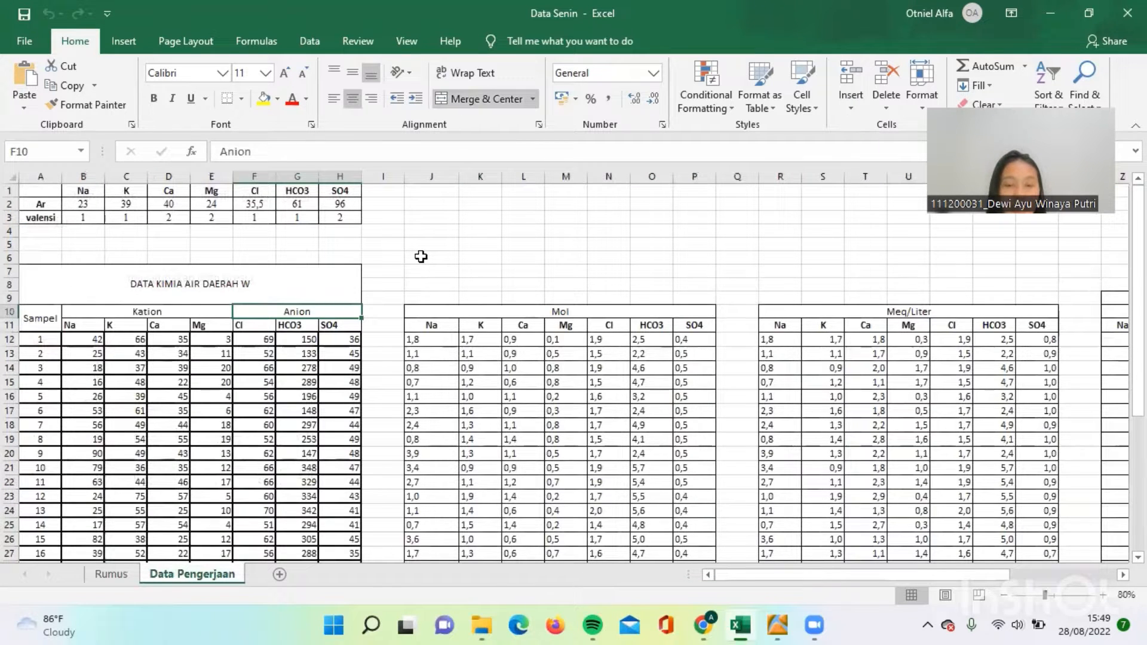
scroll(428, 306, down, 1)
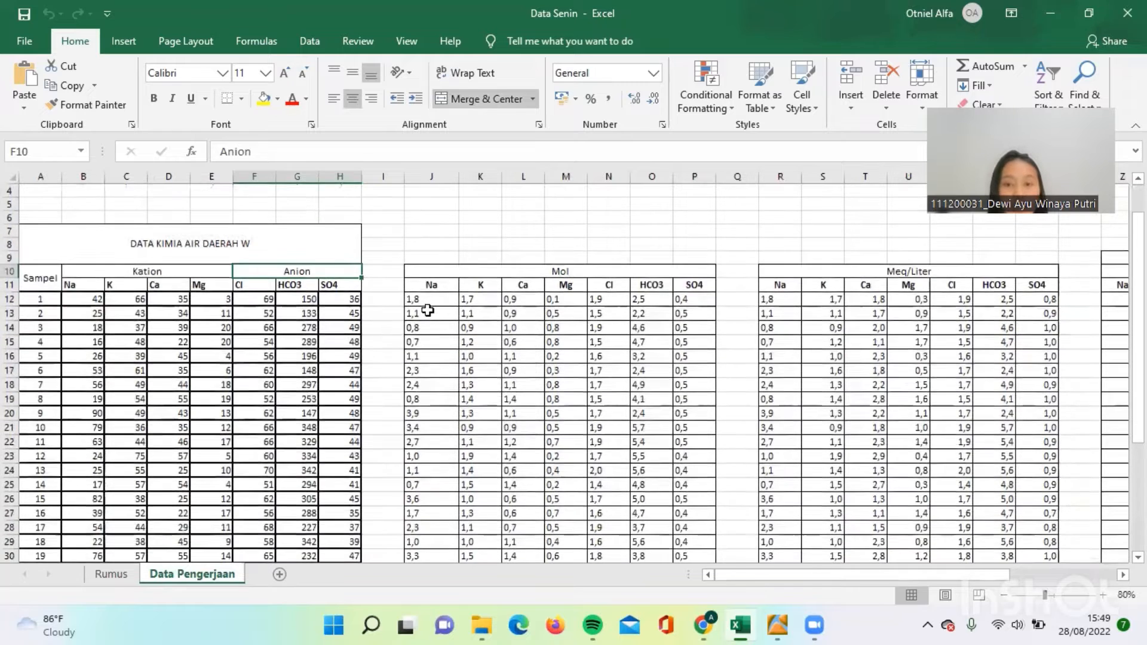
scroll(424, 307, up, 1)
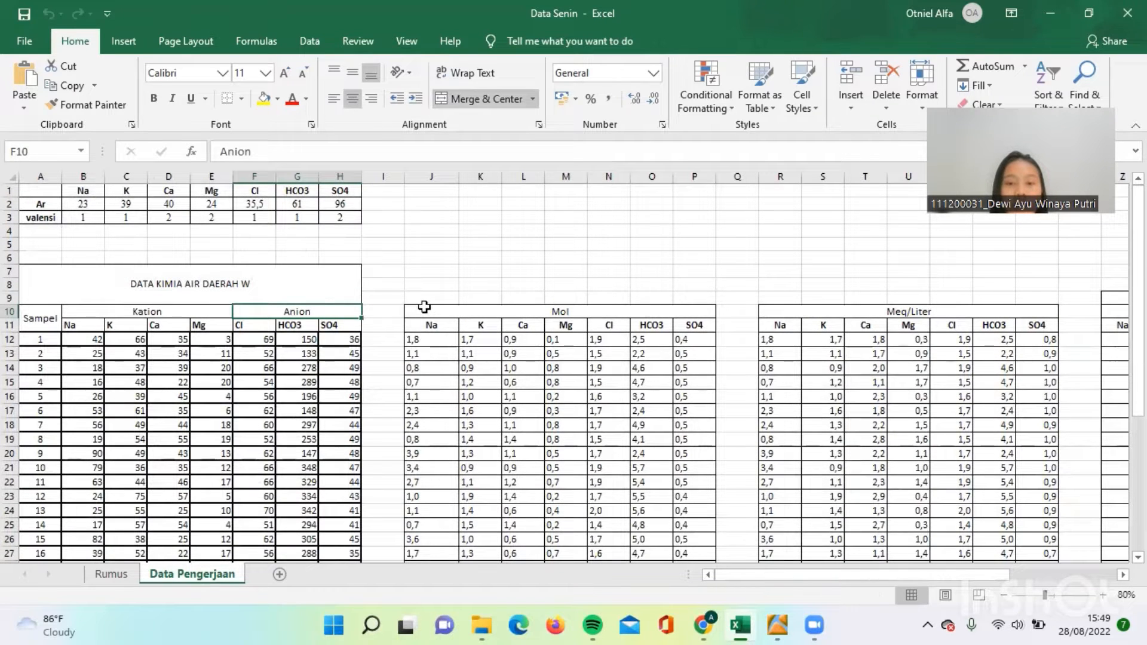
drag(424, 306, 594, 547)
click(553, 153)
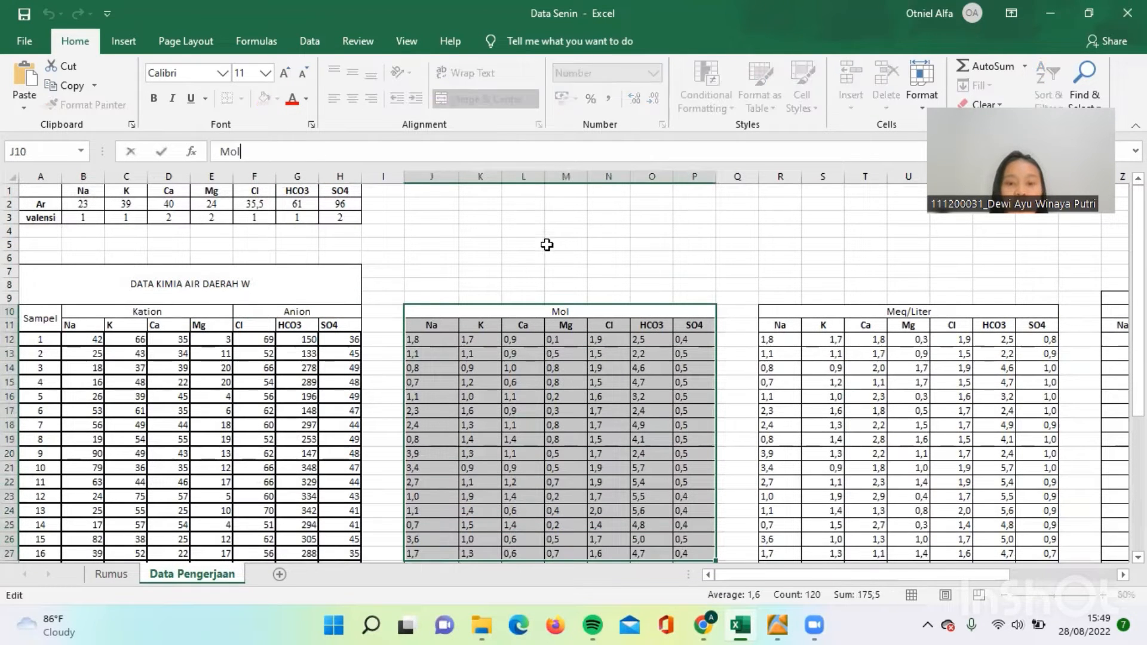
click(431, 340)
click(114, 574)
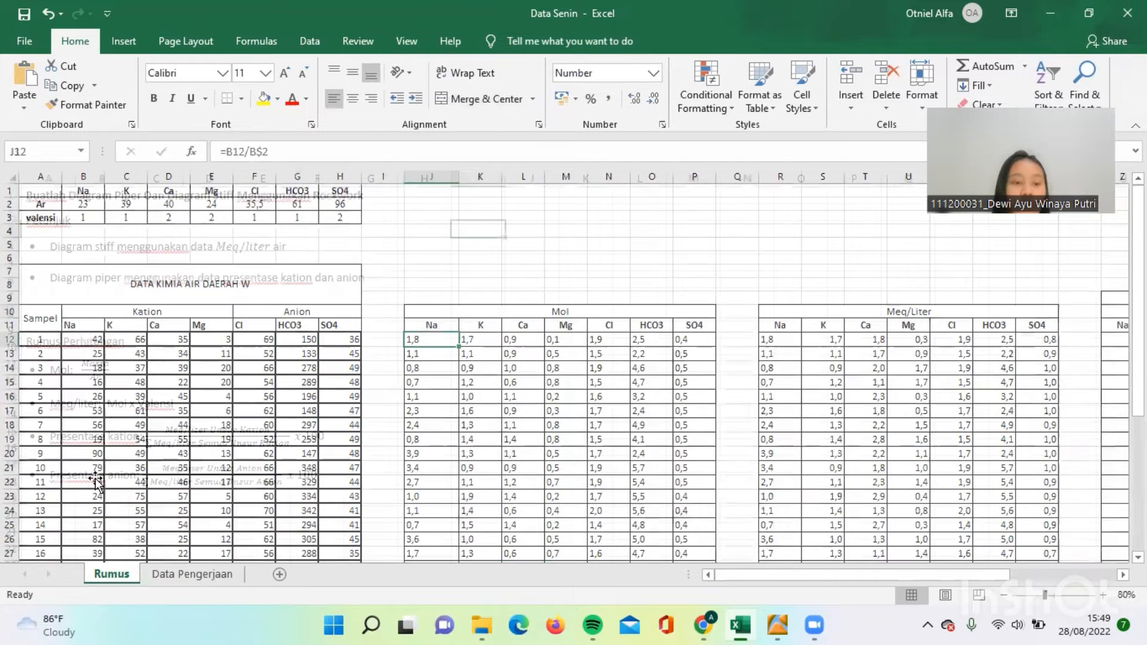
click(212, 576)
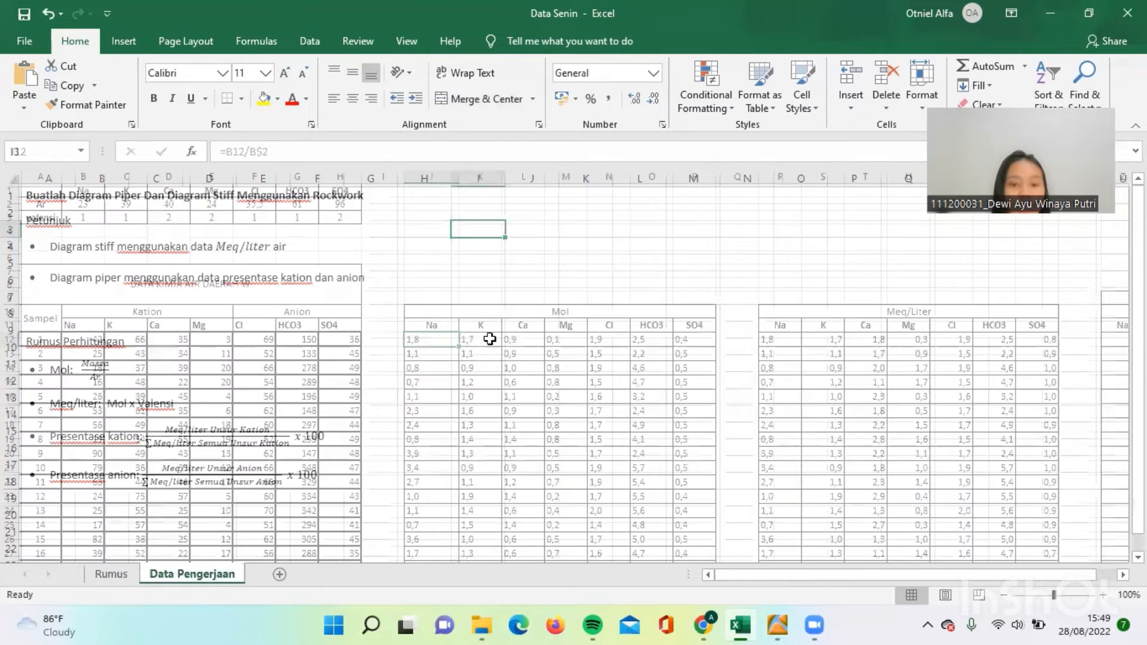
Step: Examine the Na sample masses, the Na Ar value in B2 and the Na column of the Mol table with its formula
drag(91, 339, 64, 516)
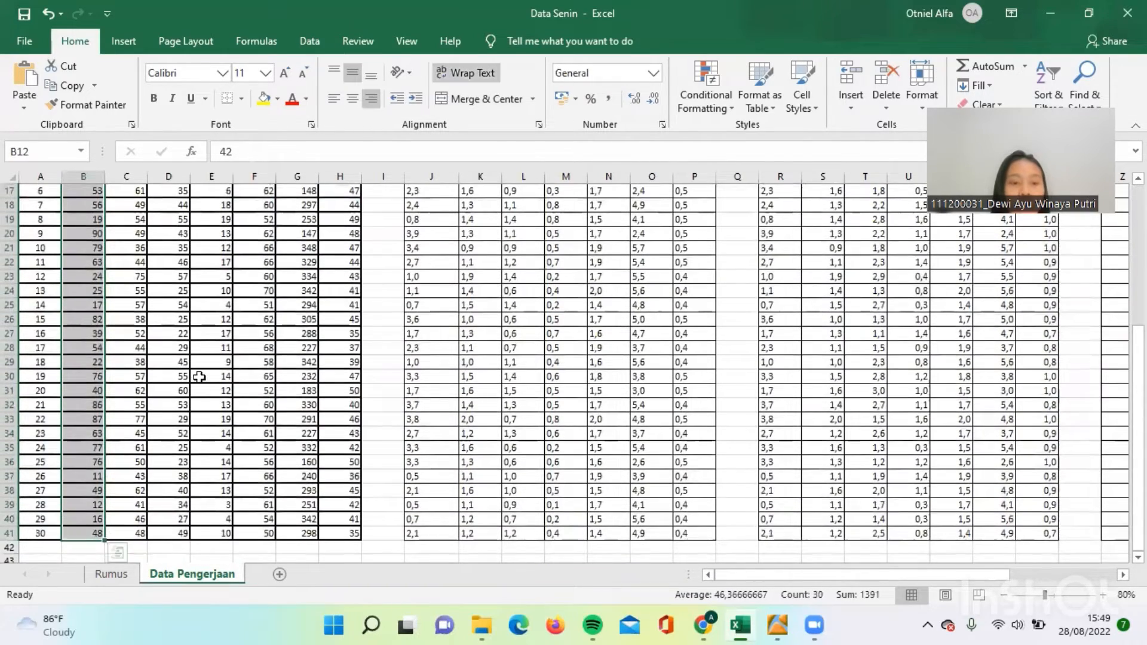
scroll(191, 359, up, 5)
click(80, 207)
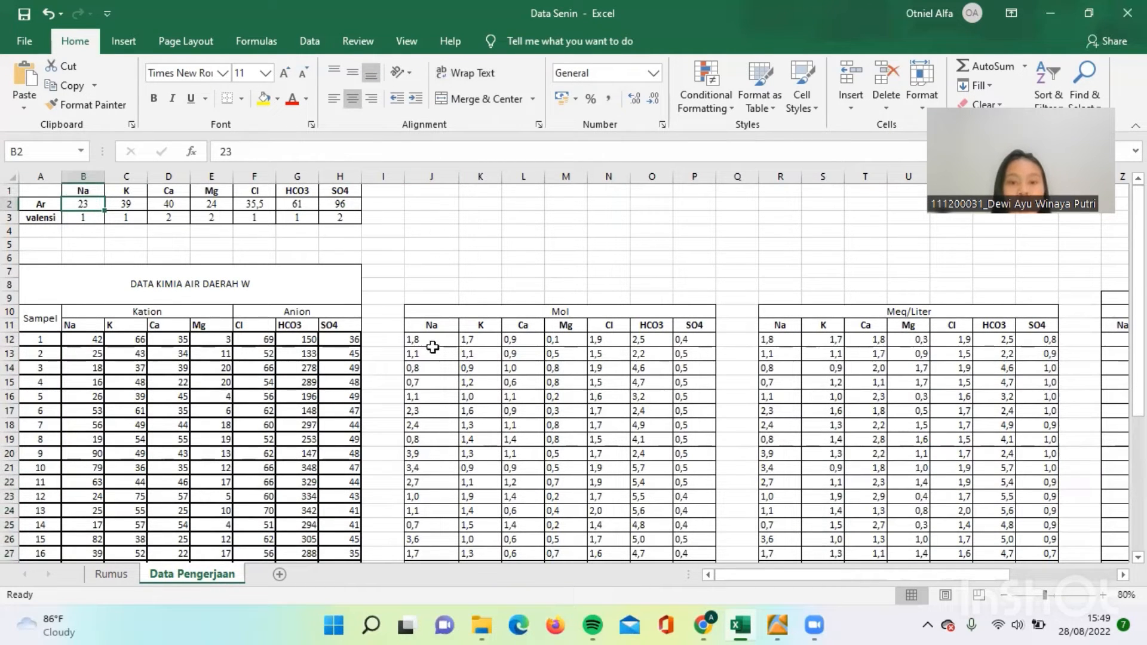
drag(433, 345, 404, 532)
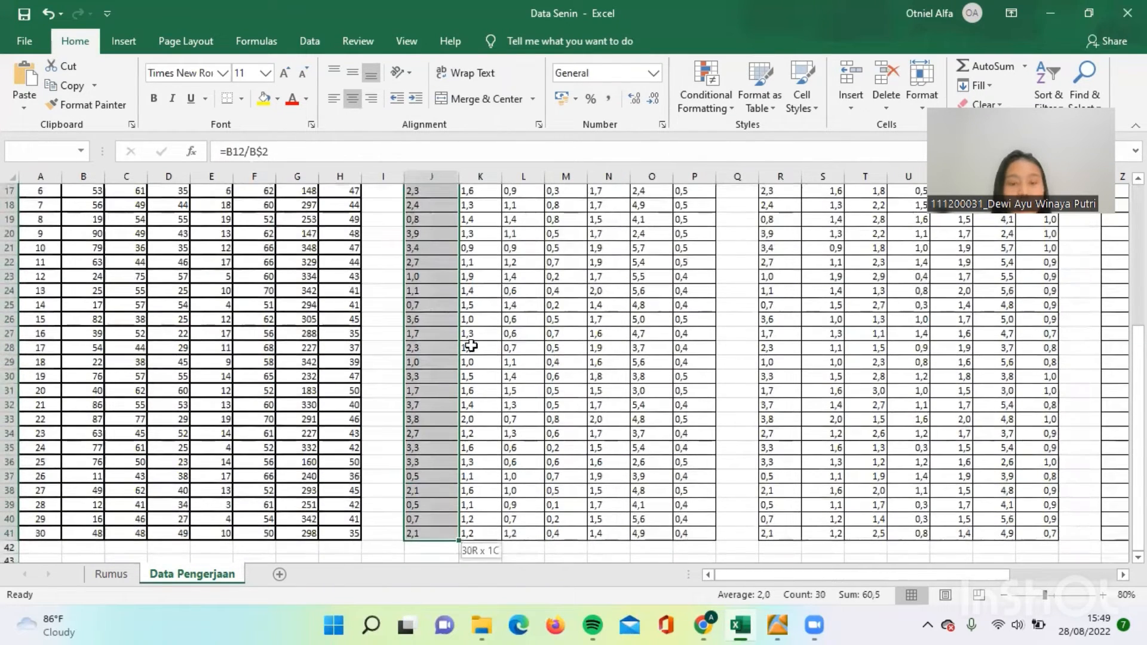
scroll(468, 336, up, 3)
scroll(417, 325, up, 1)
click(417, 326)
scroll(462, 277, up, 1)
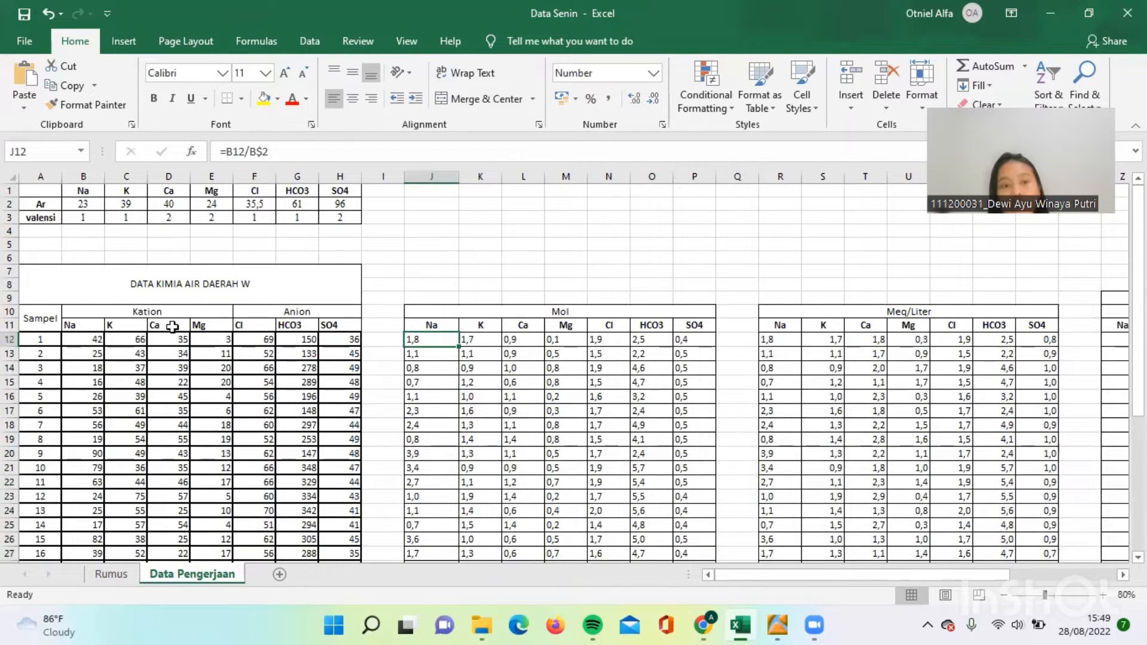
Step: Check the K mol formula and the sample 1 masses of the other ions, and look over the entire Mol table
click(483, 338)
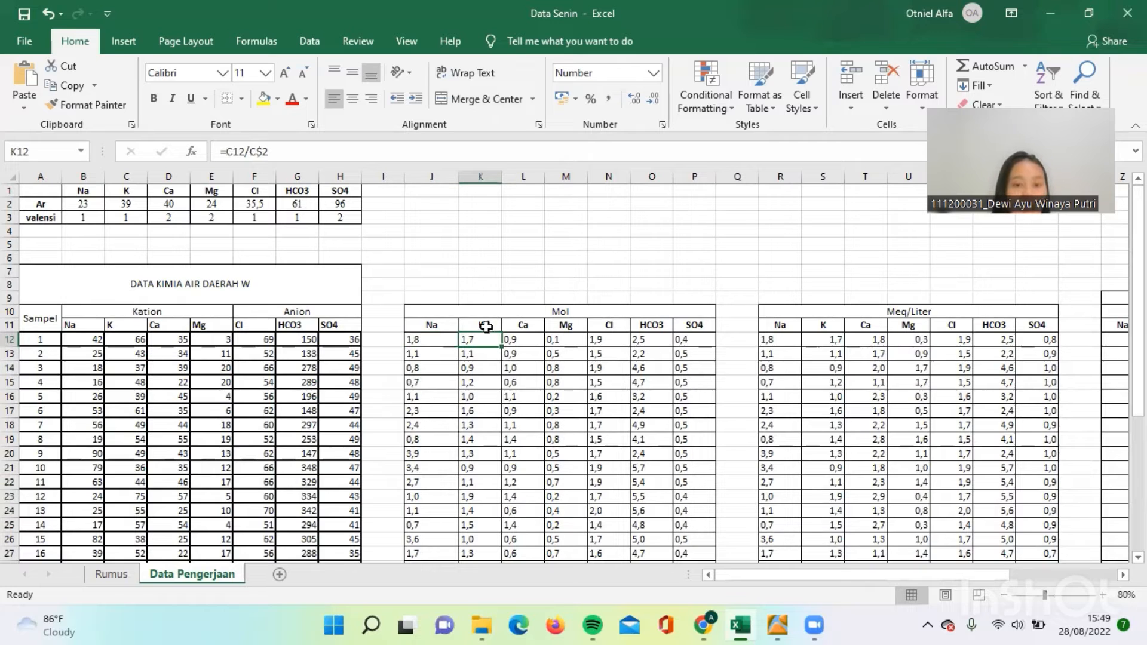
click(486, 326)
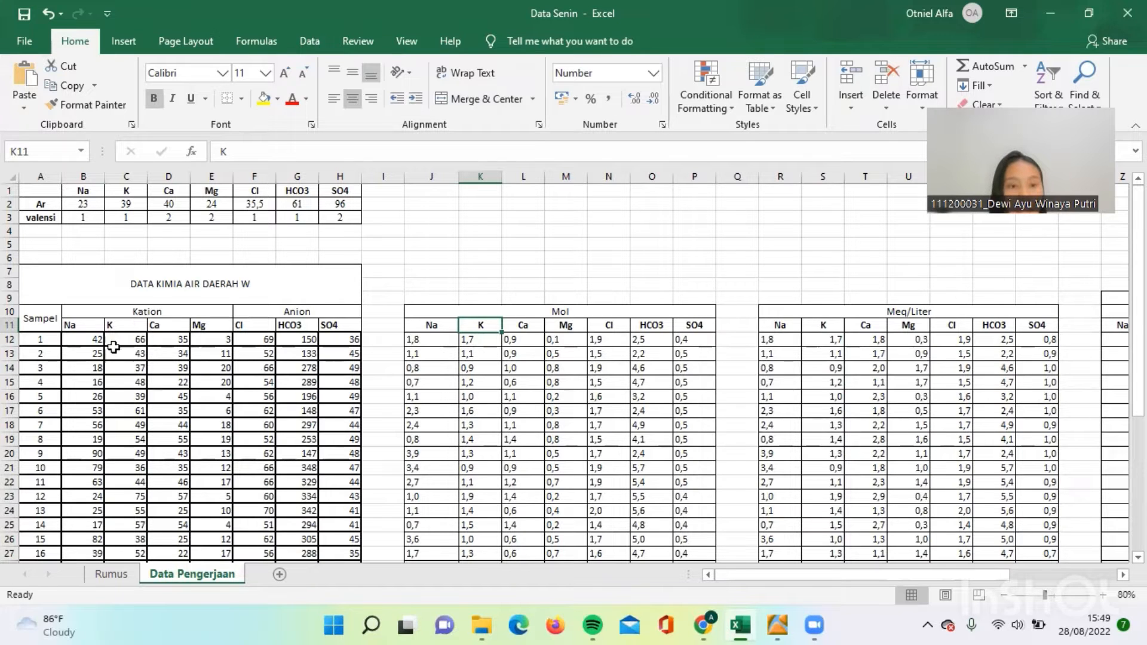
click(139, 343)
click(156, 340)
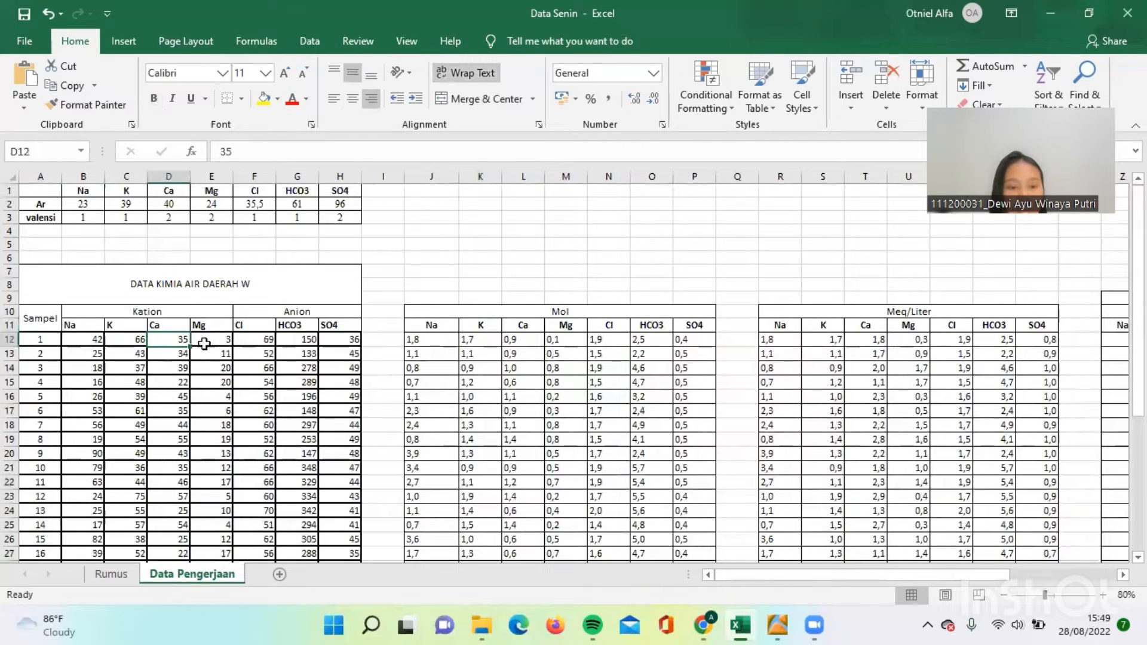
click(206, 342)
click(259, 337)
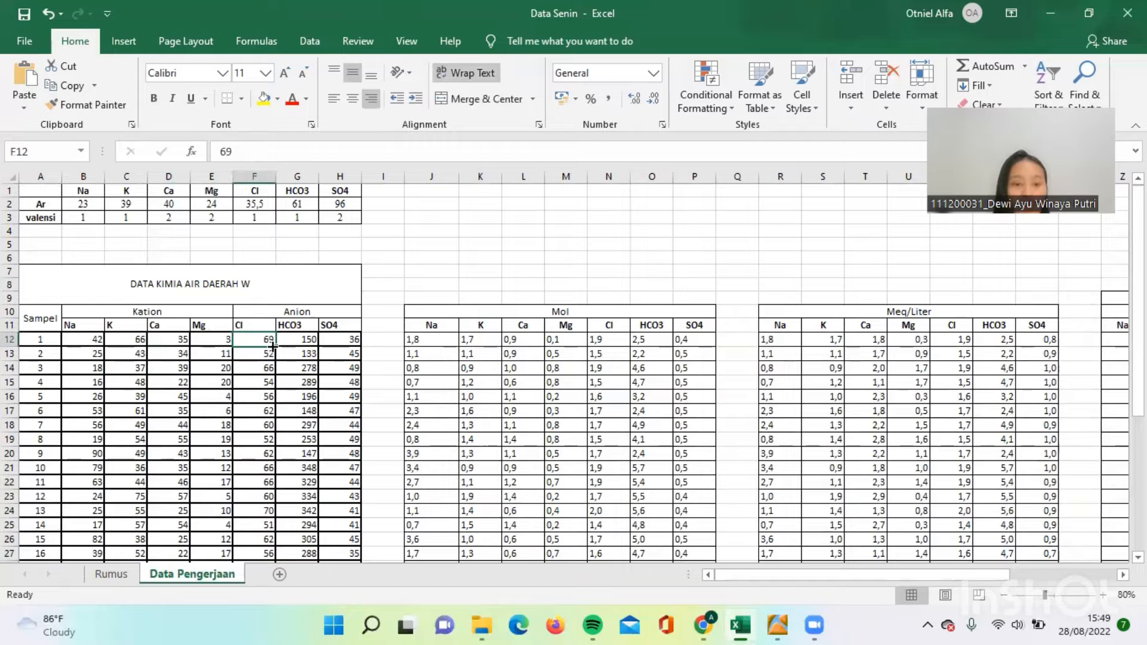
click(290, 344)
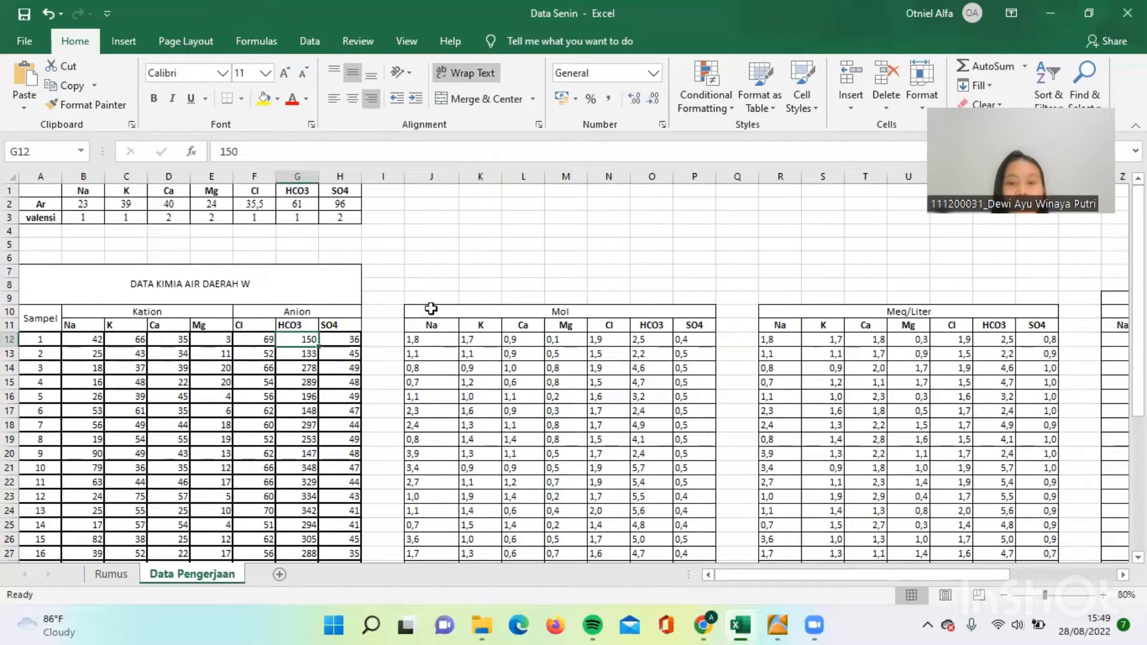
drag(431, 308, 597, 504)
scroll(594, 478, up, 6)
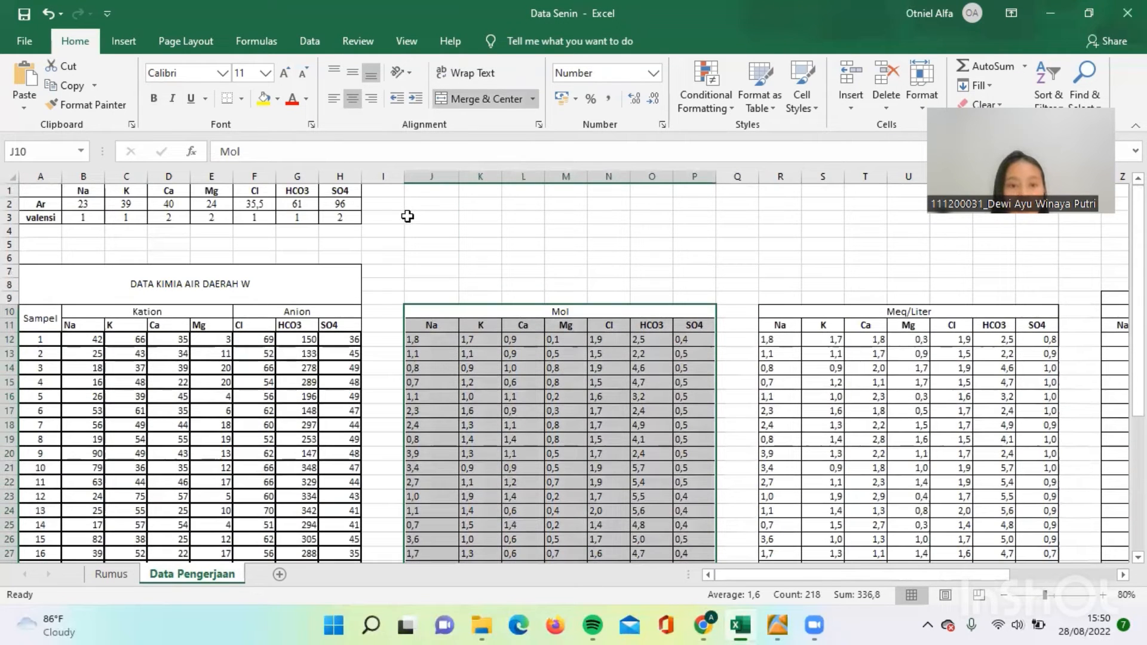
click(408, 217)
click(584, 300)
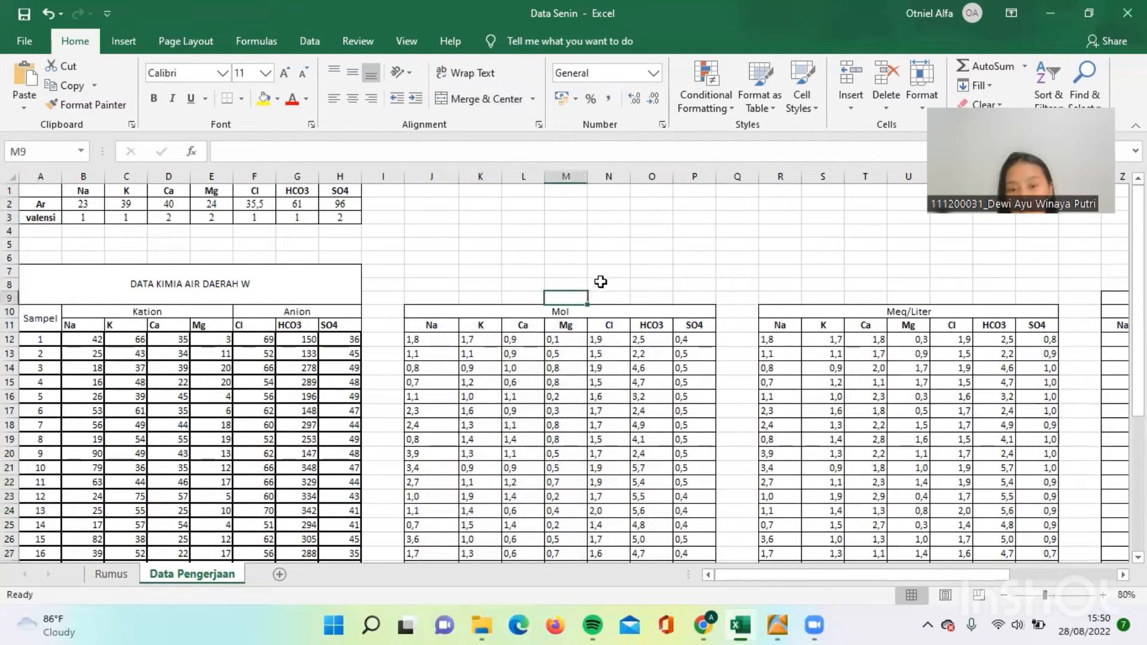
click(607, 299)
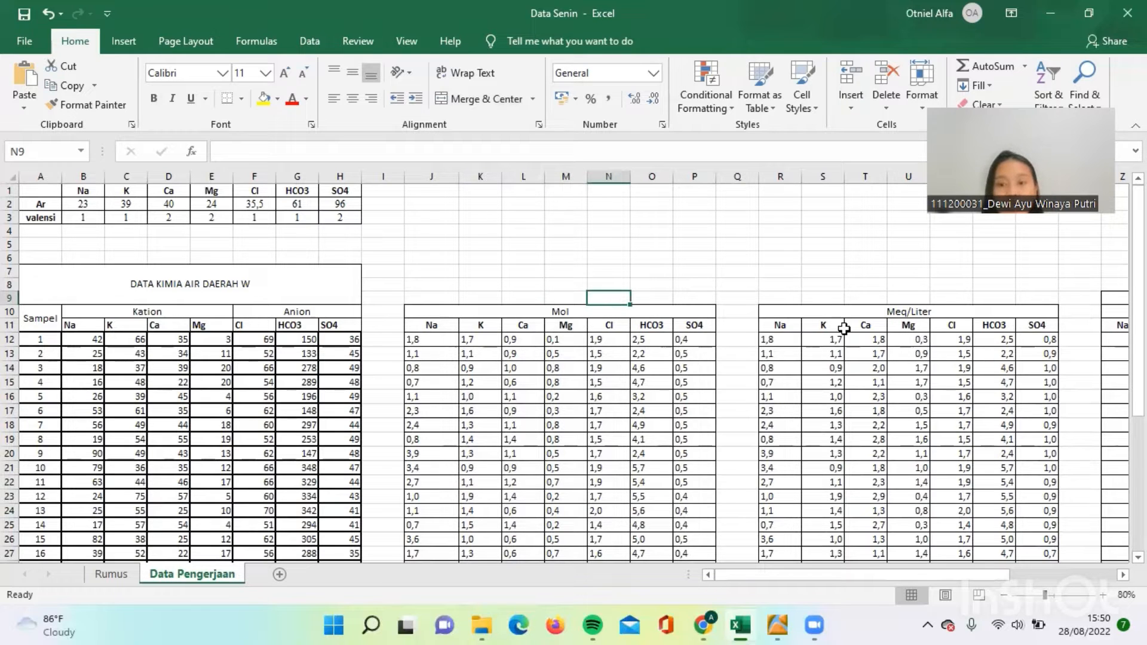
Step: Review the Meq/liter formula on the Rumus sheet and return to the Data Pengerjaan sheet
click(111, 580)
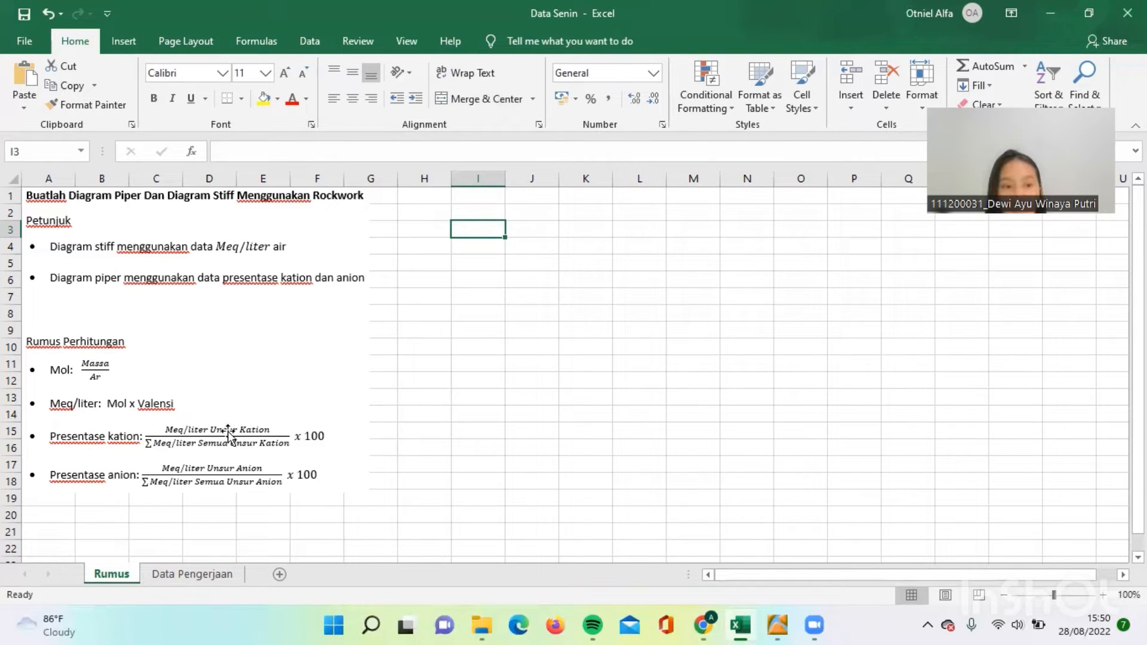
click(193, 574)
click(115, 572)
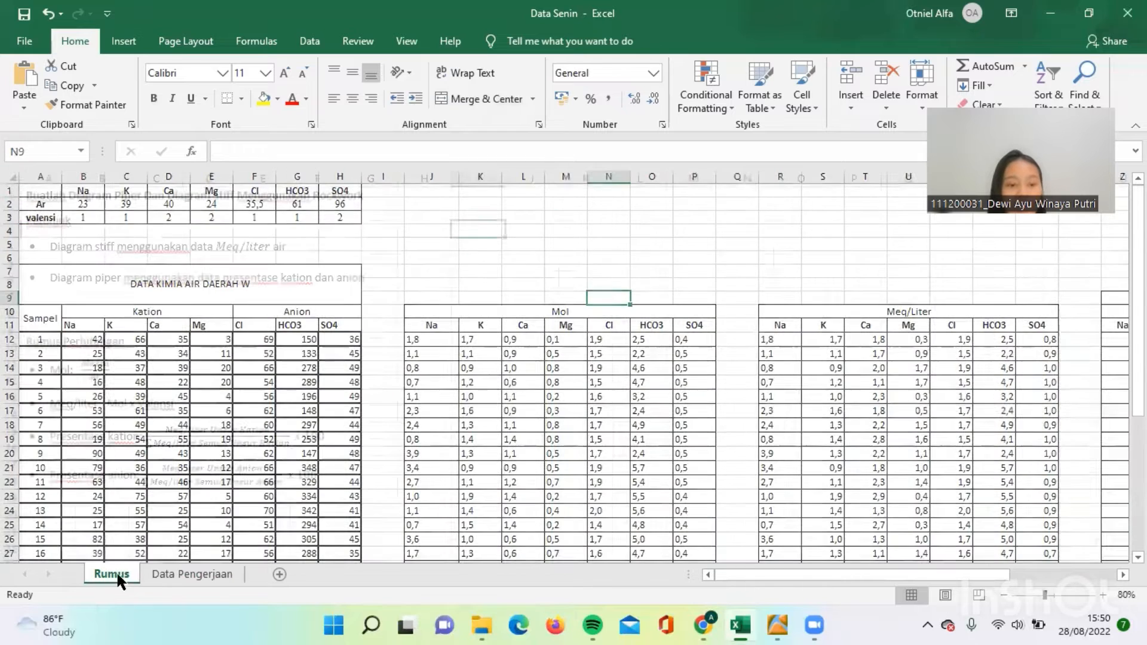
click(147, 573)
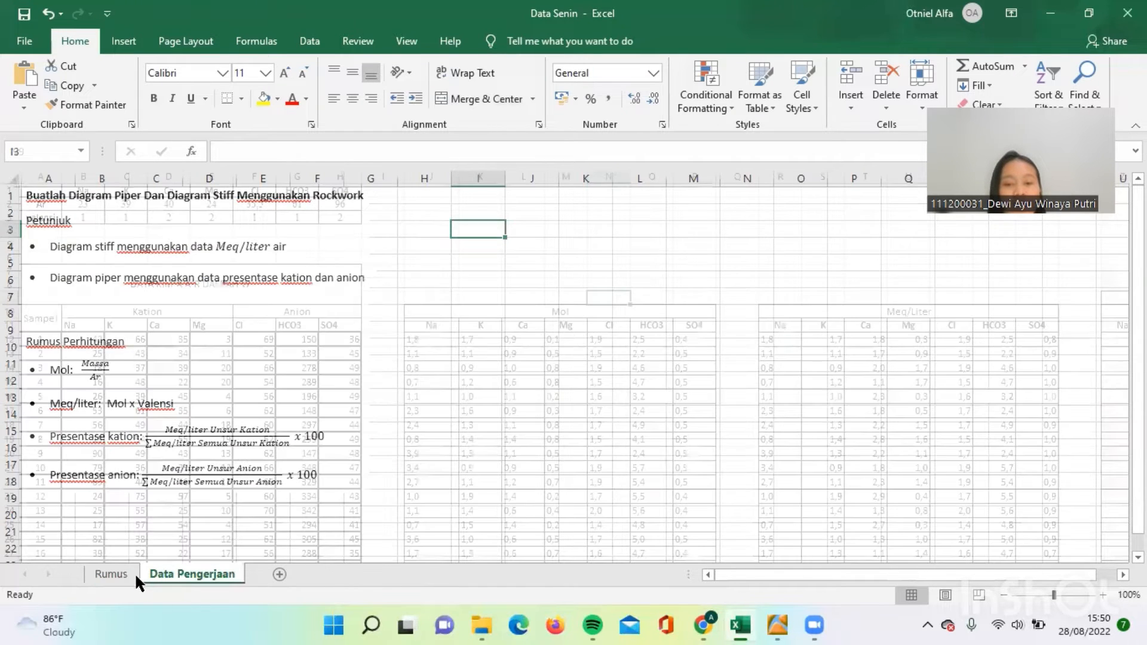
Step: Examine the Mol table and the valensi values in B3:H3 as the factors of the Meq/liter calculation
scroll(483, 228, down, 3)
scroll(412, 296, up, 2)
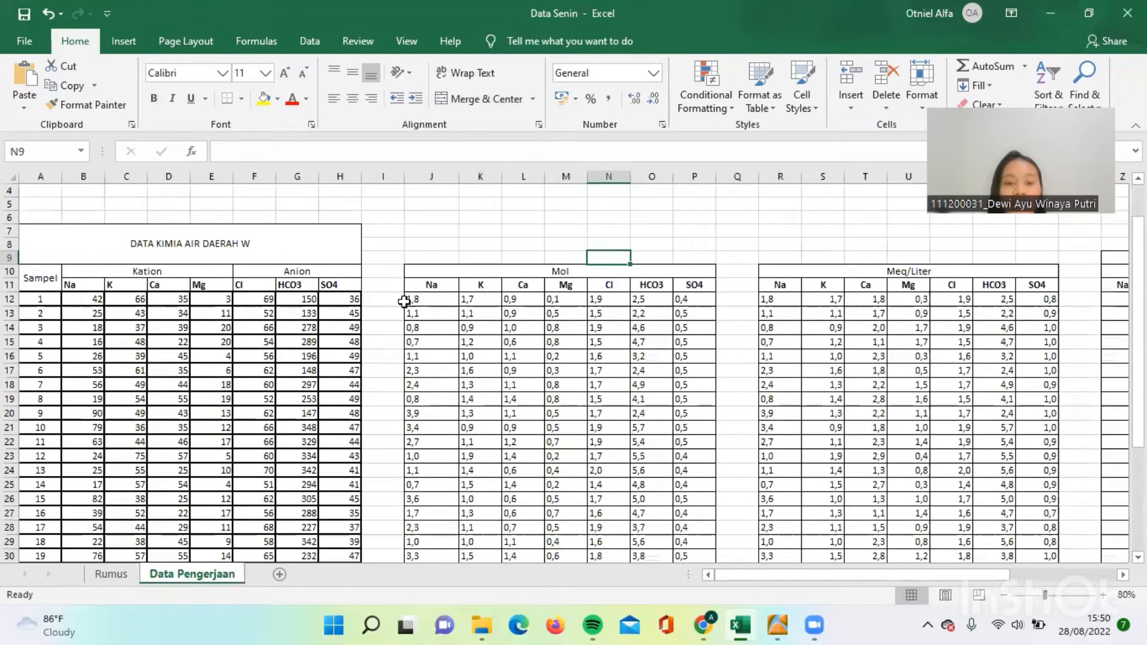
drag(419, 266, 577, 237)
scroll(398, 387, up, 4)
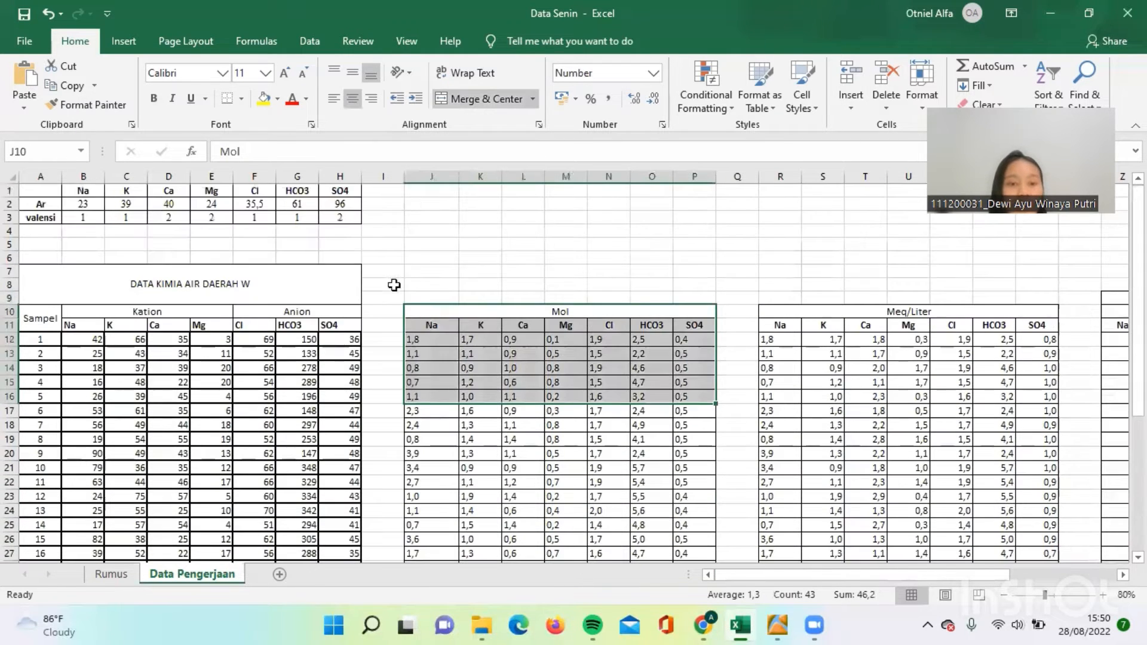
click(392, 285)
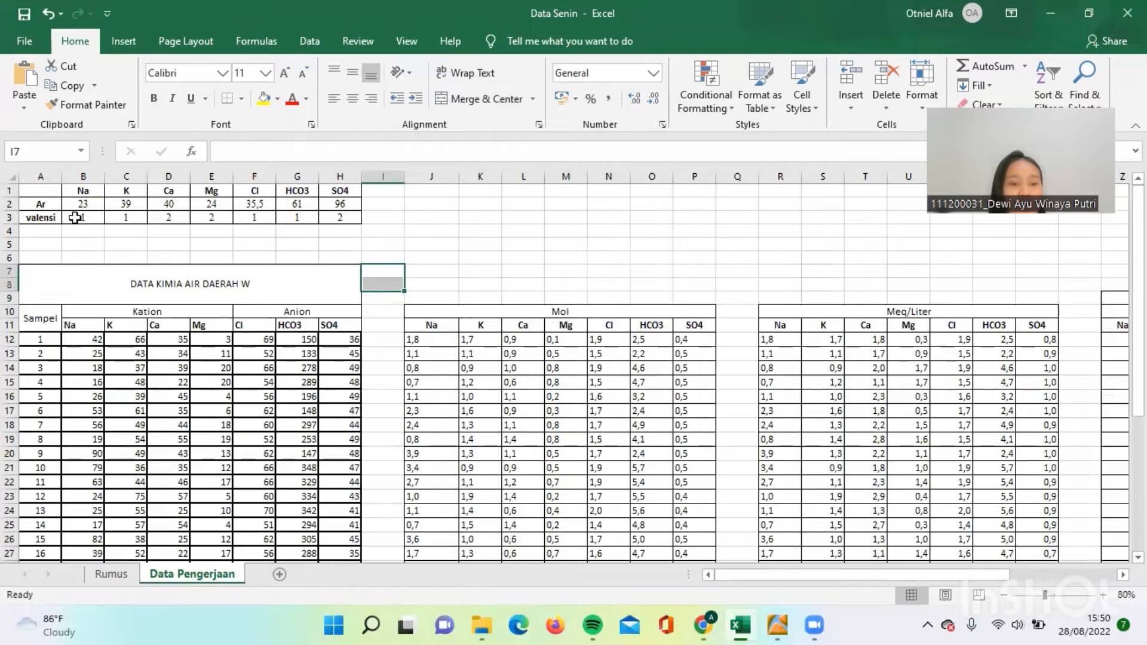
drag(74, 217, 321, 217)
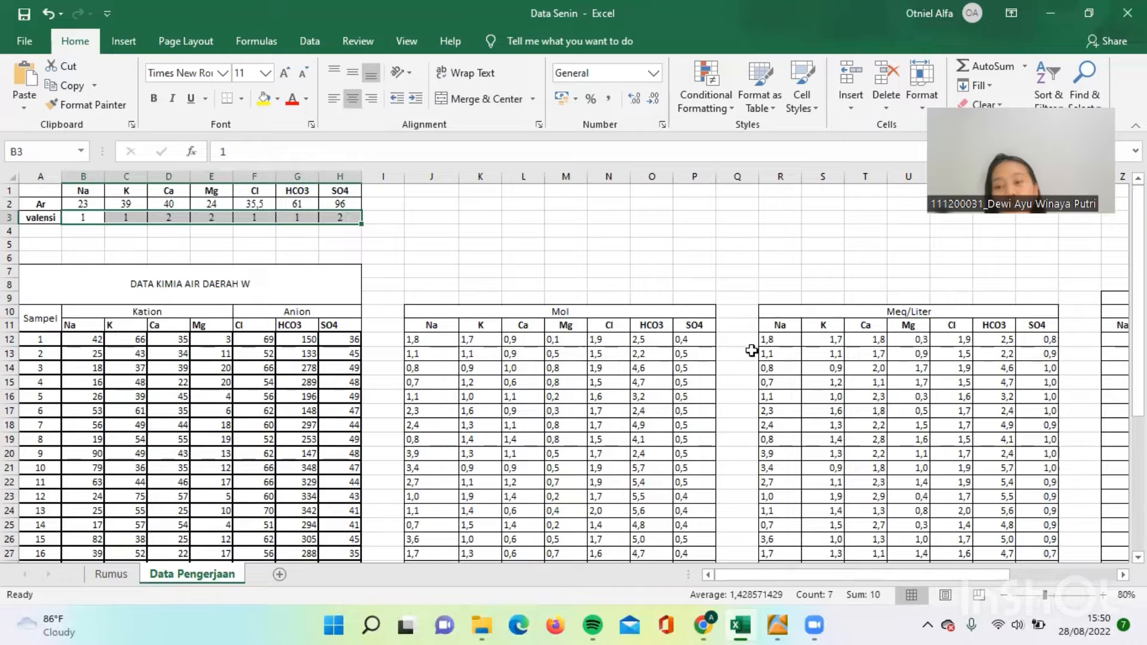
Step: Check the Na formula of sample 1 in the Meq/Liter table against its mol value and the valensi row
drag(779, 344, 778, 348)
click(780, 339)
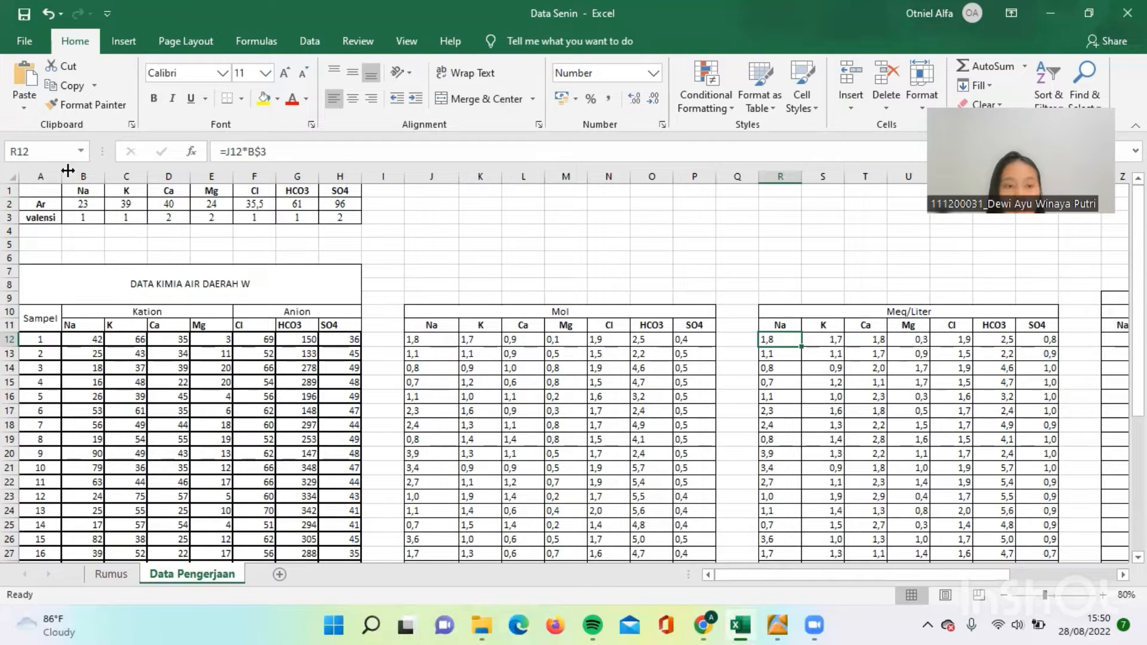
click(417, 342)
click(406, 264)
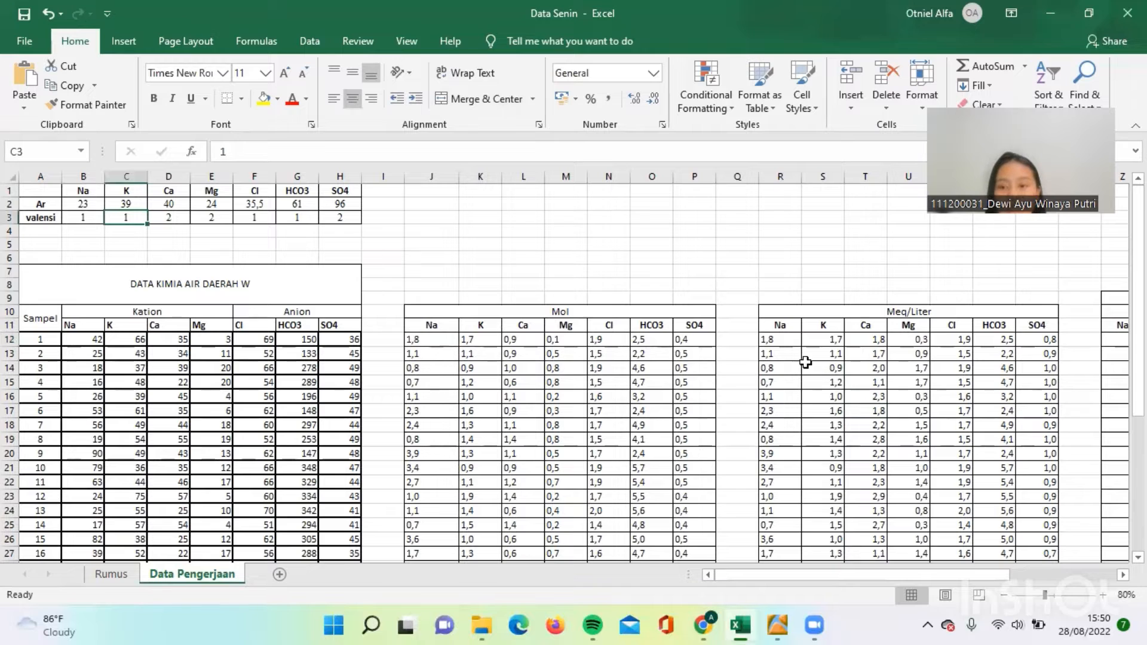
click(779, 342)
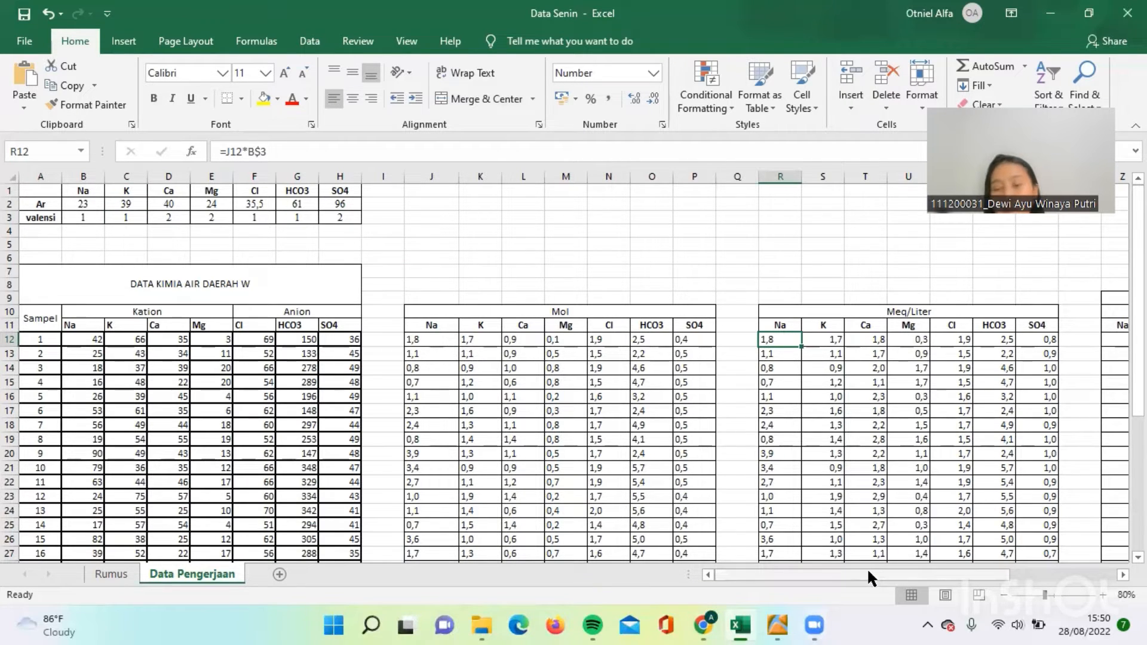
Step: Look over the Persentase table and its Kation and Anion groups beside the Meq/Liter table
drag(866, 572, 990, 539)
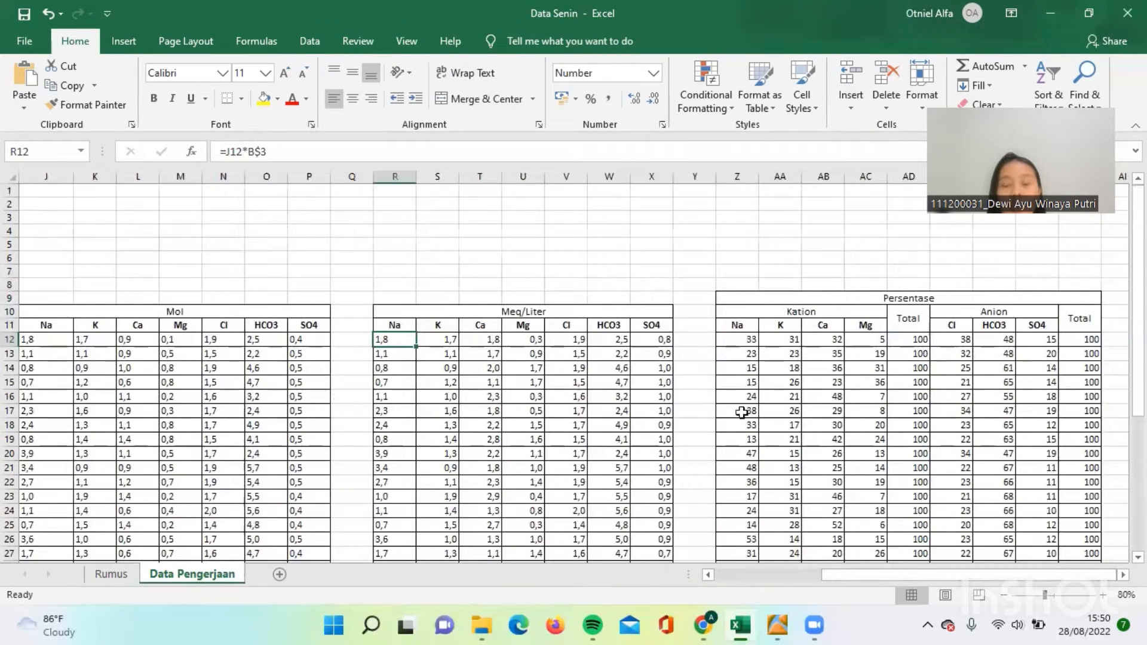
scroll(852, 317, down, 1)
scroll(851, 318, down, 2)
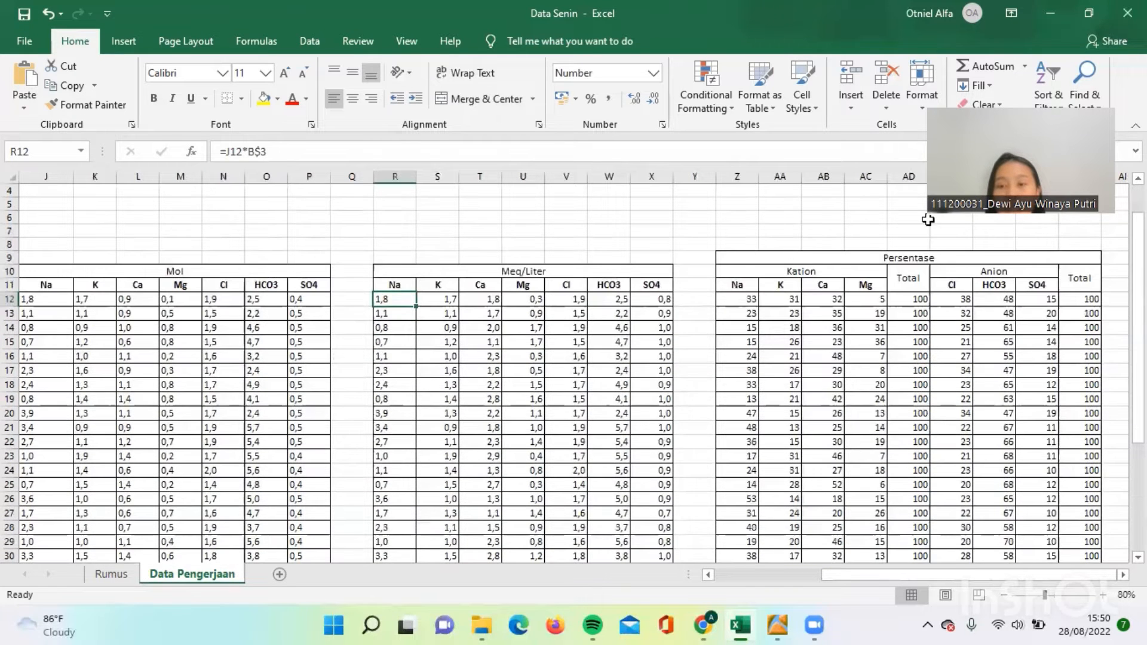
click(912, 259)
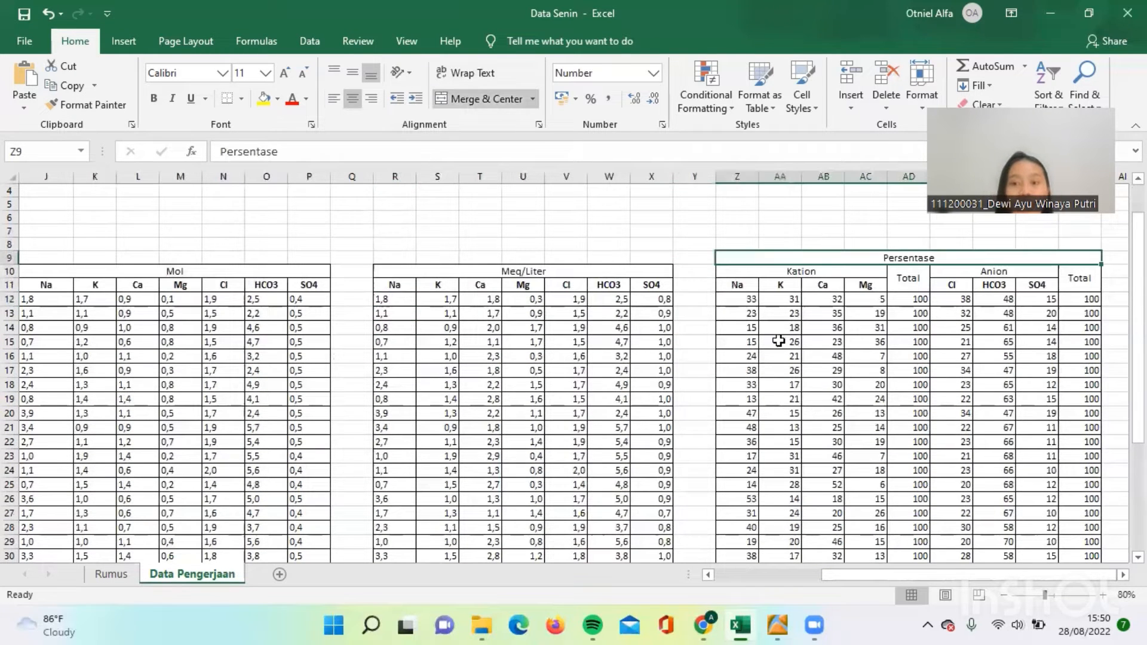
click(730, 272)
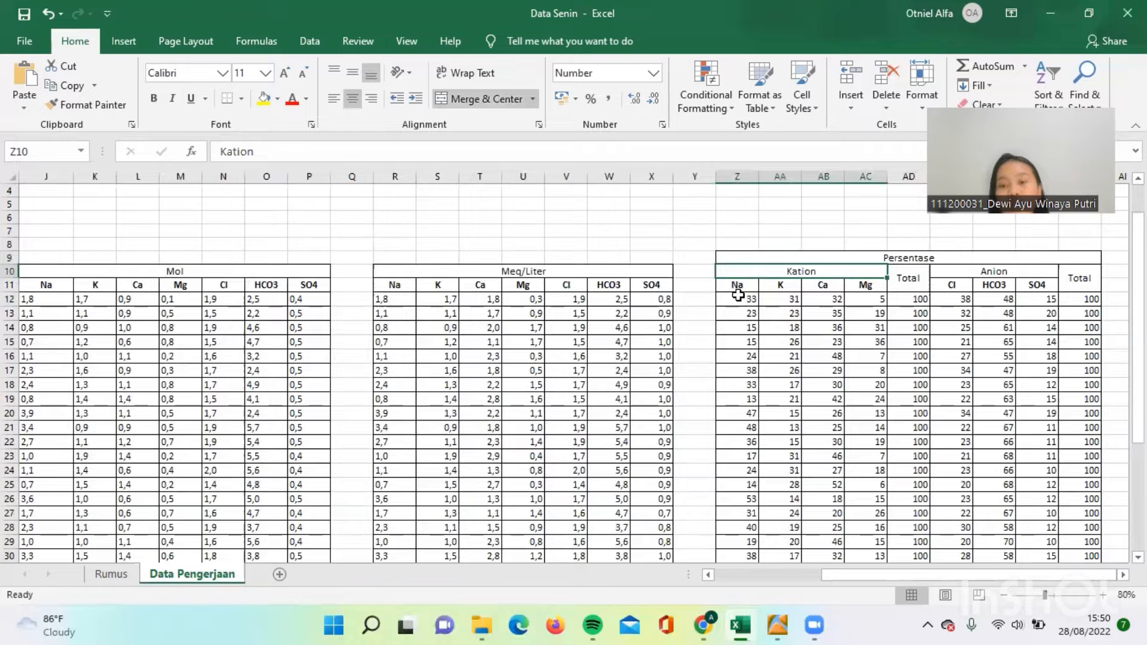
click(967, 273)
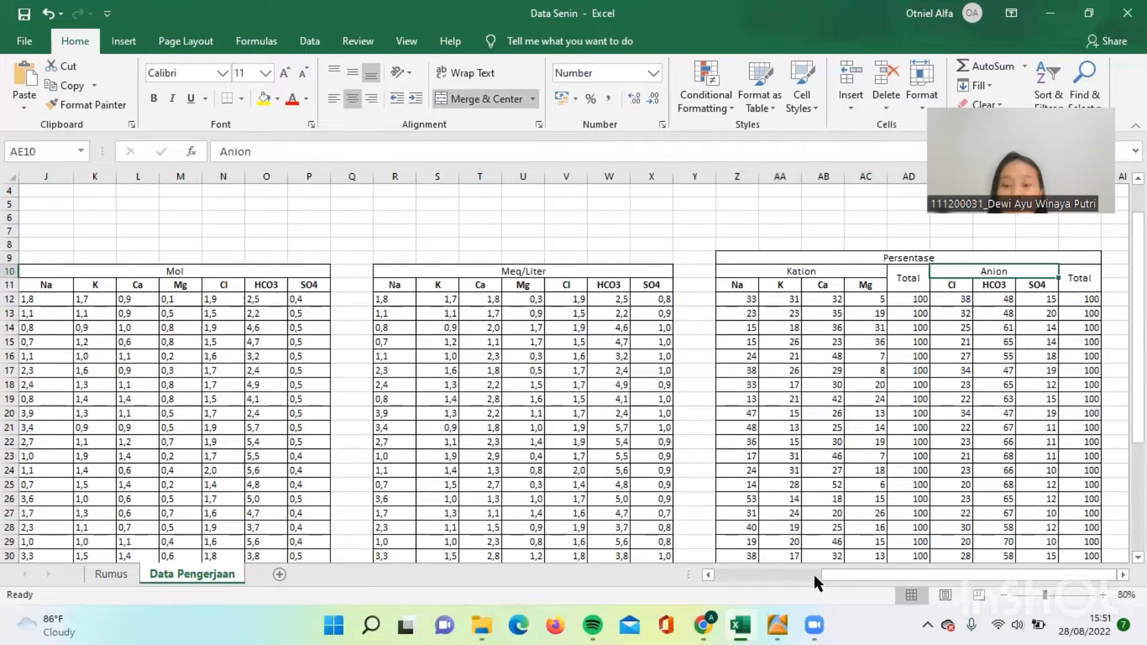
click(777, 624)
click(778, 551)
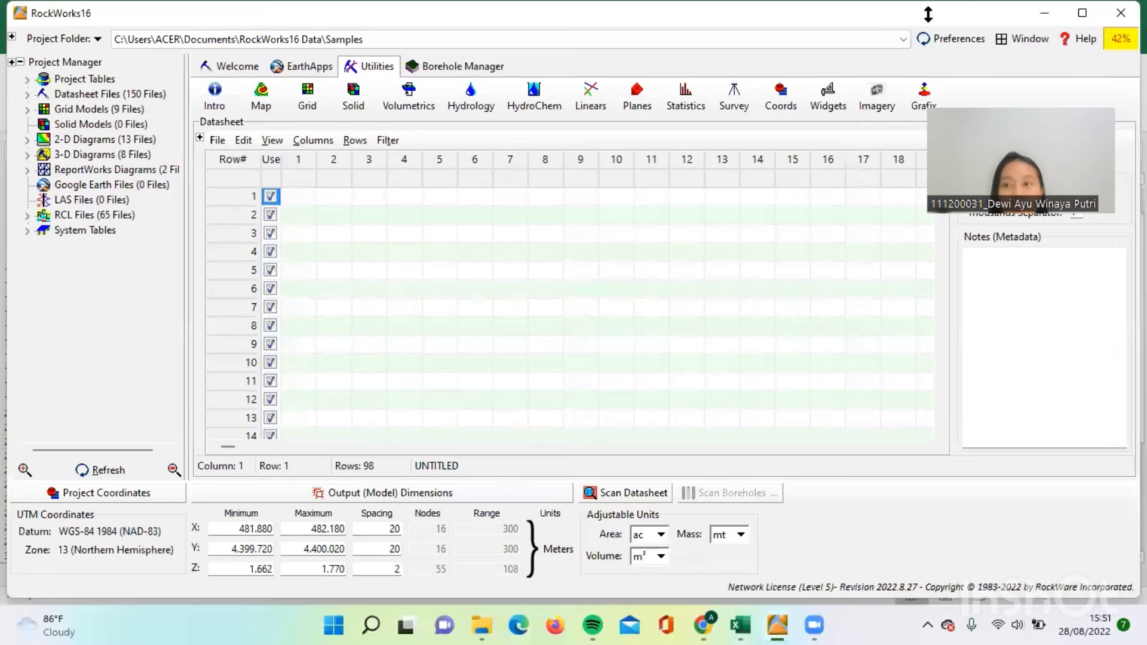
click(1038, 14)
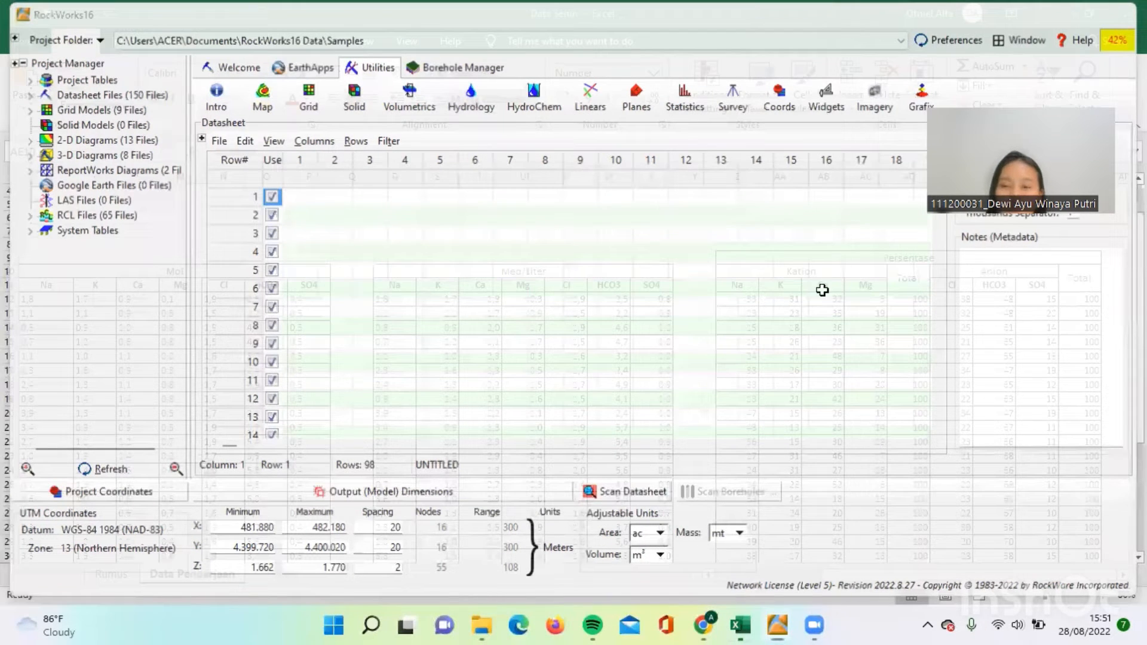
Step: Check the Na percentage cell of sample 1, review the kation and anion percentage formulas on the Rumus sheet, and return to Data Pengerjaan
scroll(748, 250, down, 1)
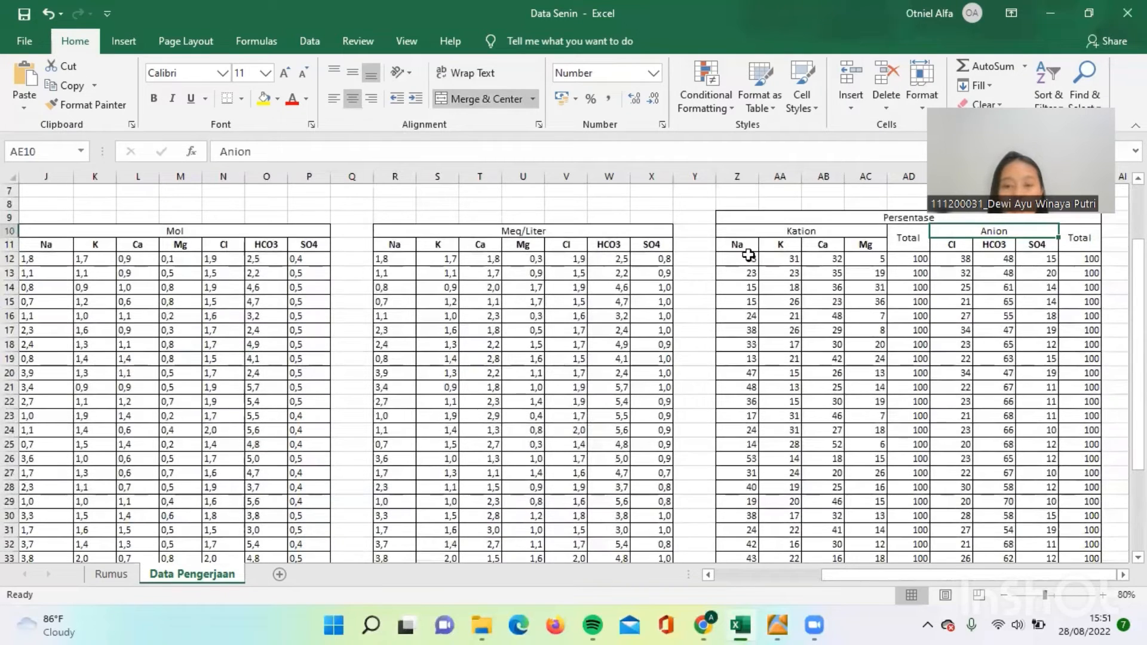
click(748, 259)
click(128, 579)
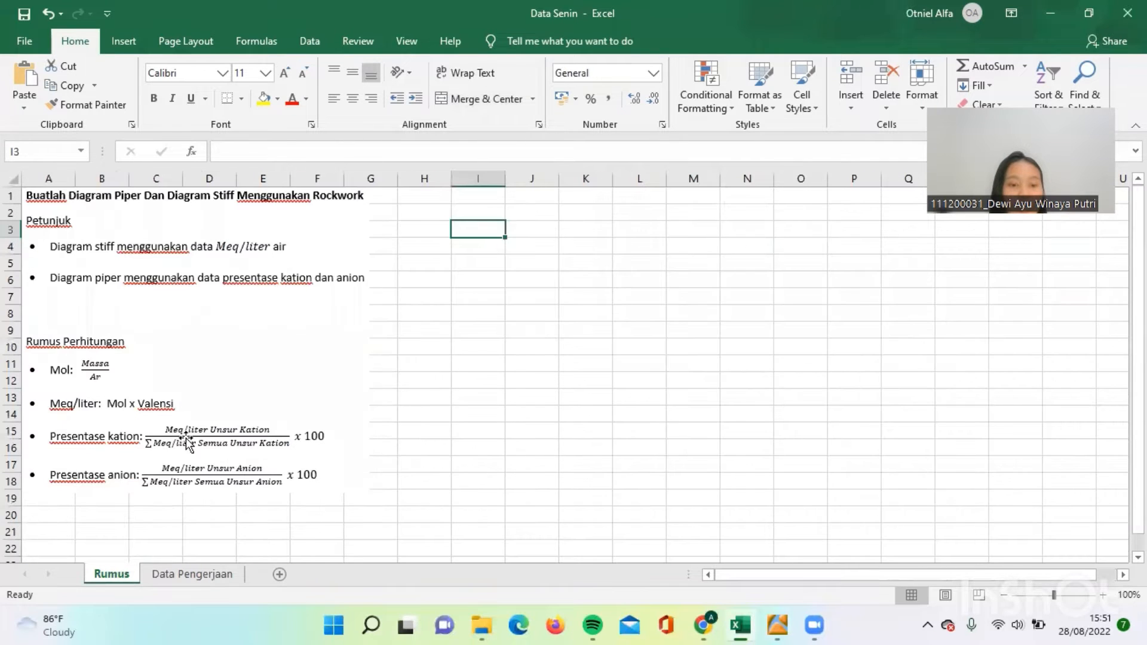
click(188, 574)
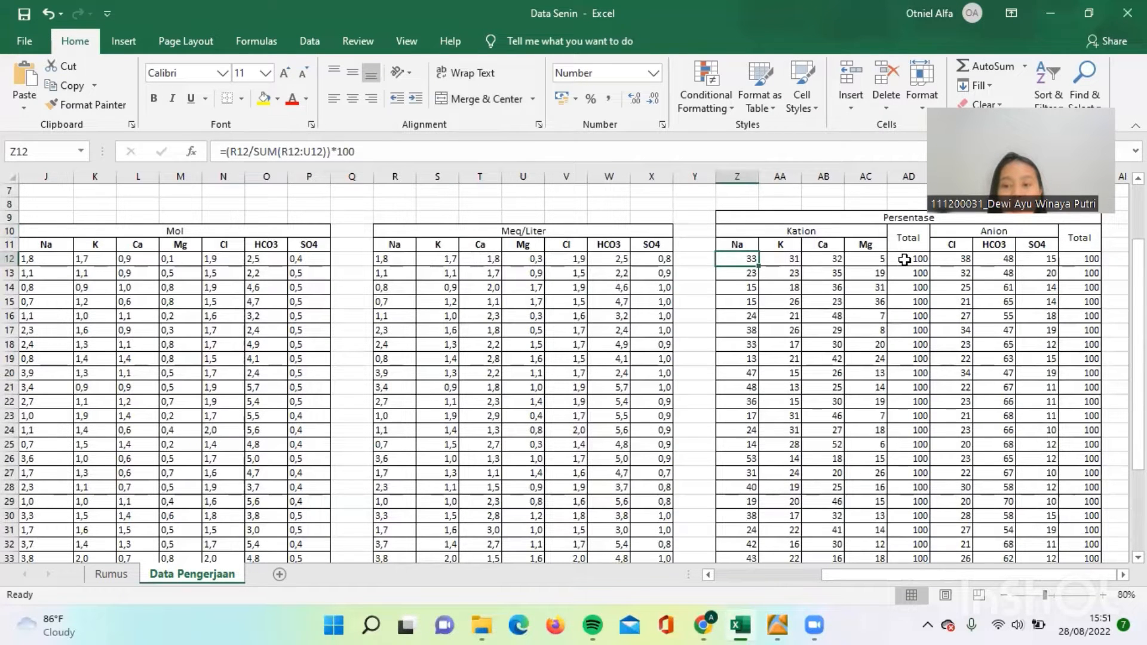
Step: Examine the kation Total column and the Cl percentage formula in the Persentase table
click(904, 259)
drag(906, 266, 896, 485)
click(952, 344)
scroll(879, 363, down, 3)
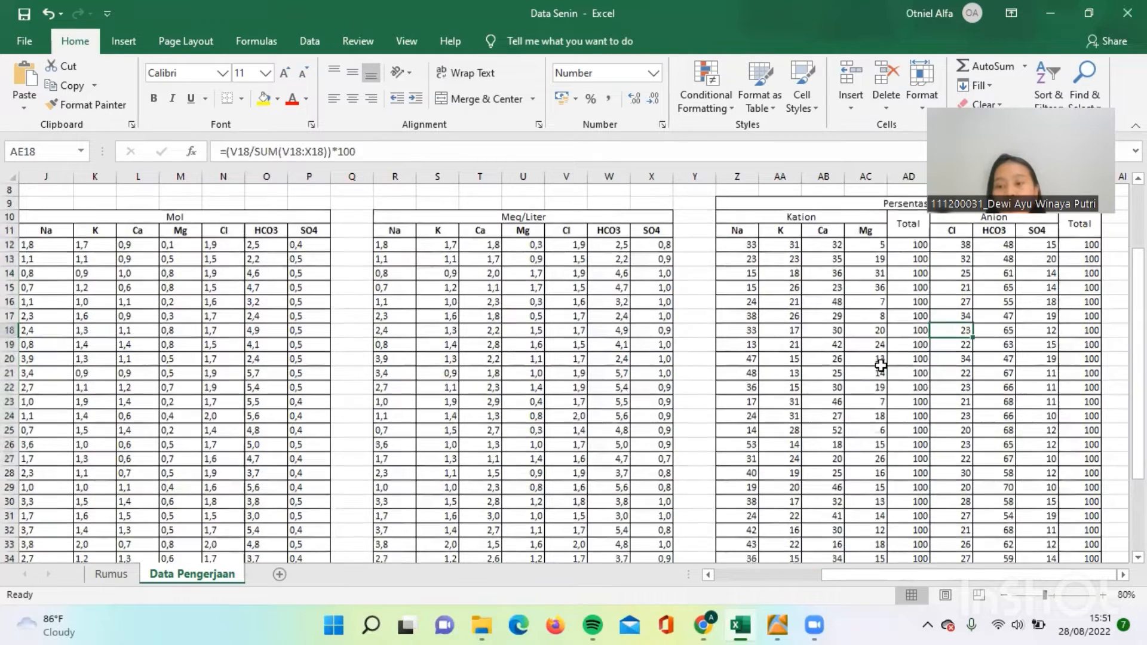
scroll(879, 363, up, 2)
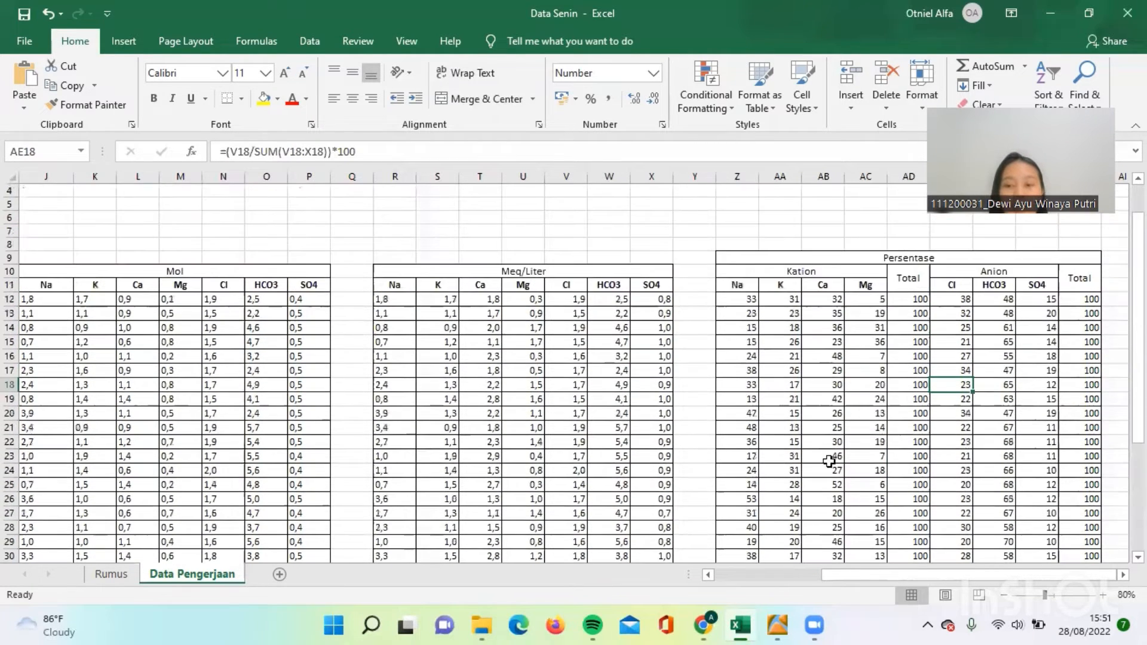
scroll(780, 460, down, 1)
Step: Switch to RockWorks16 and title the first column of the empty Utilities datasheet "sample", keeping its content type as Text
mouse_move(780, 625)
click(756, 534)
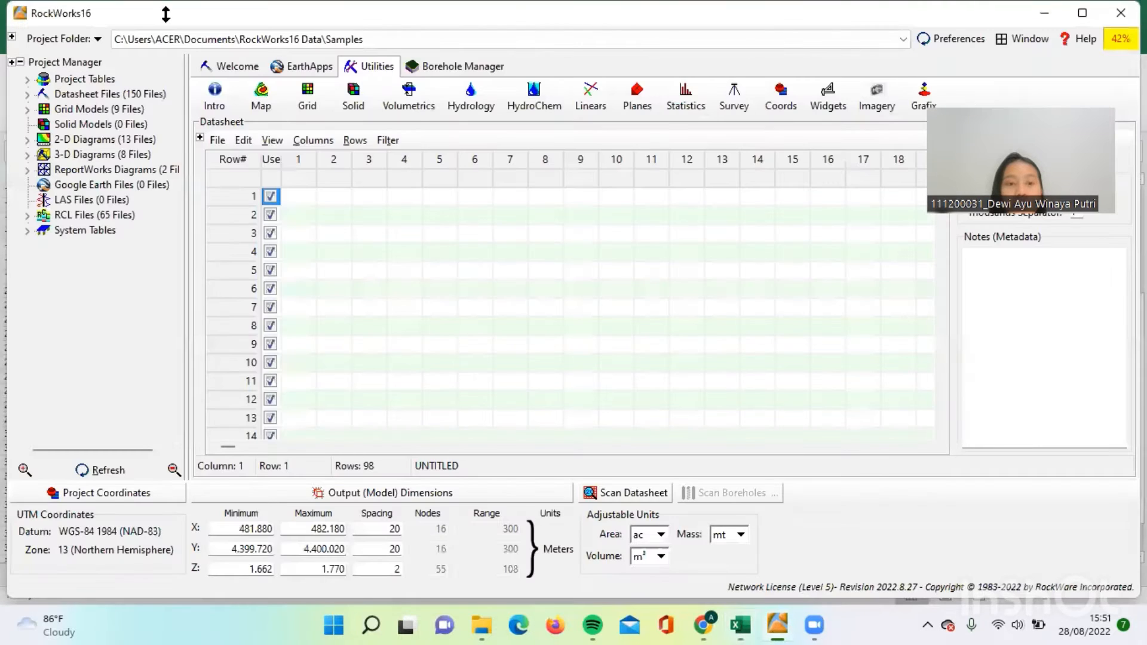
click(301, 160)
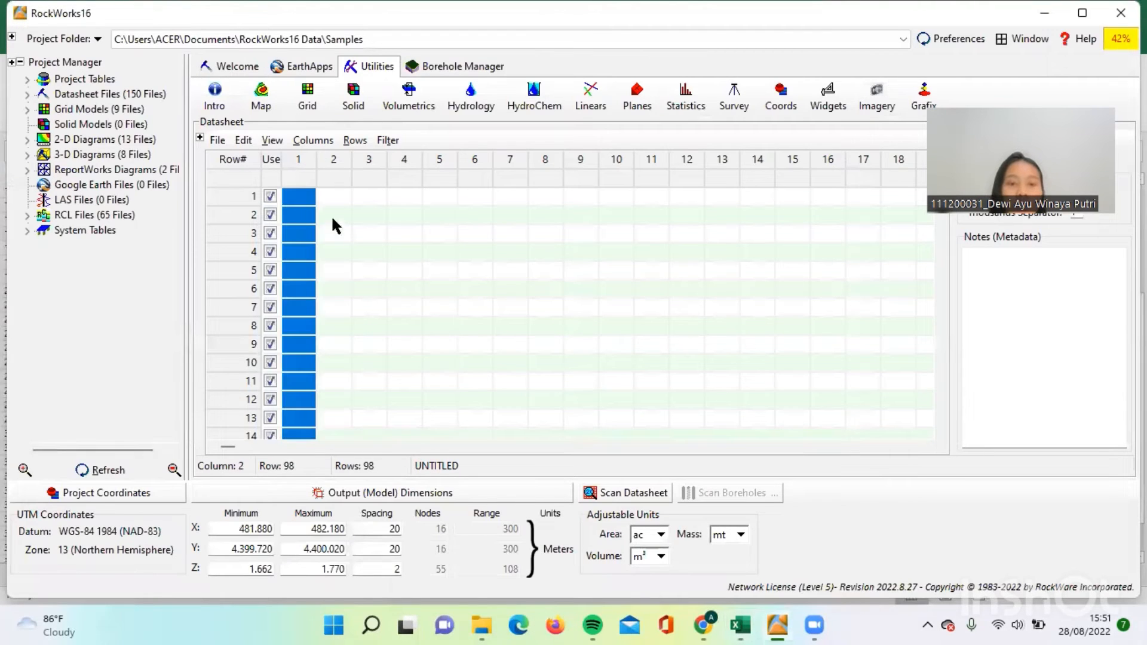
click(334, 233)
click(290, 159)
double_click(289, 159)
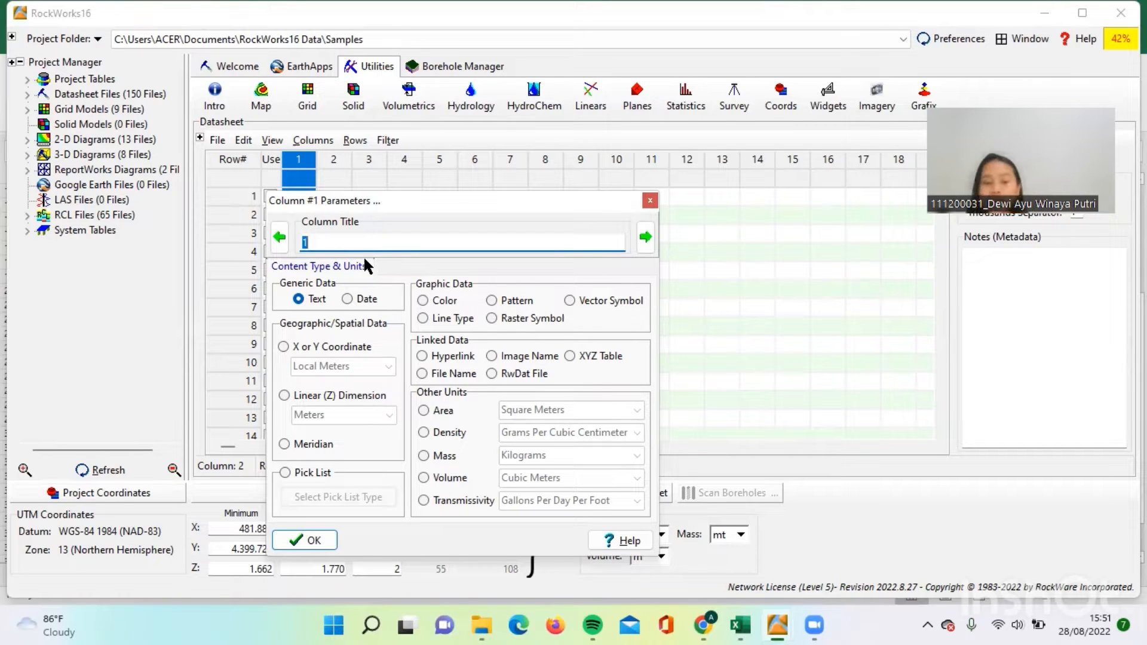
text(saml)
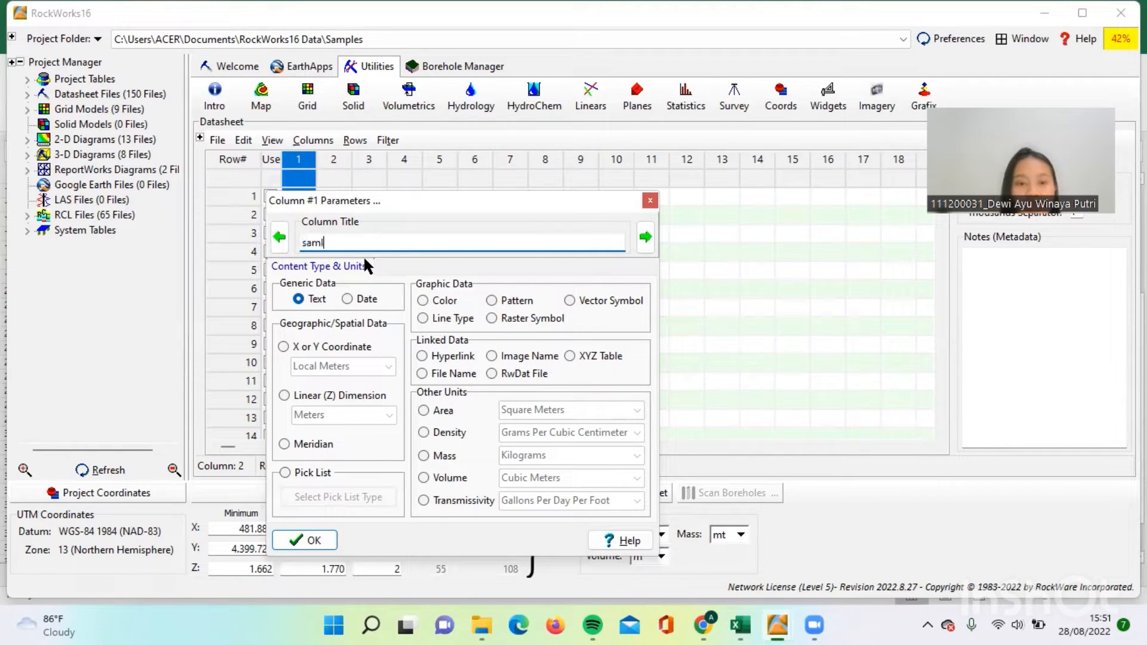
key(BackSpace)
text(ple)
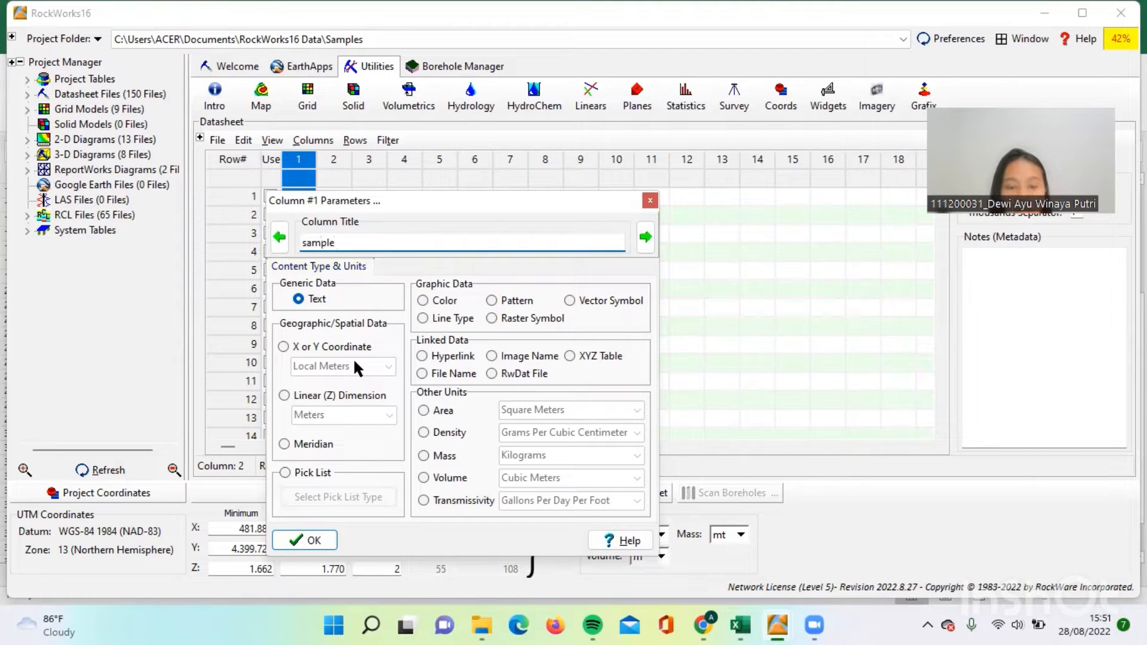
click(322, 537)
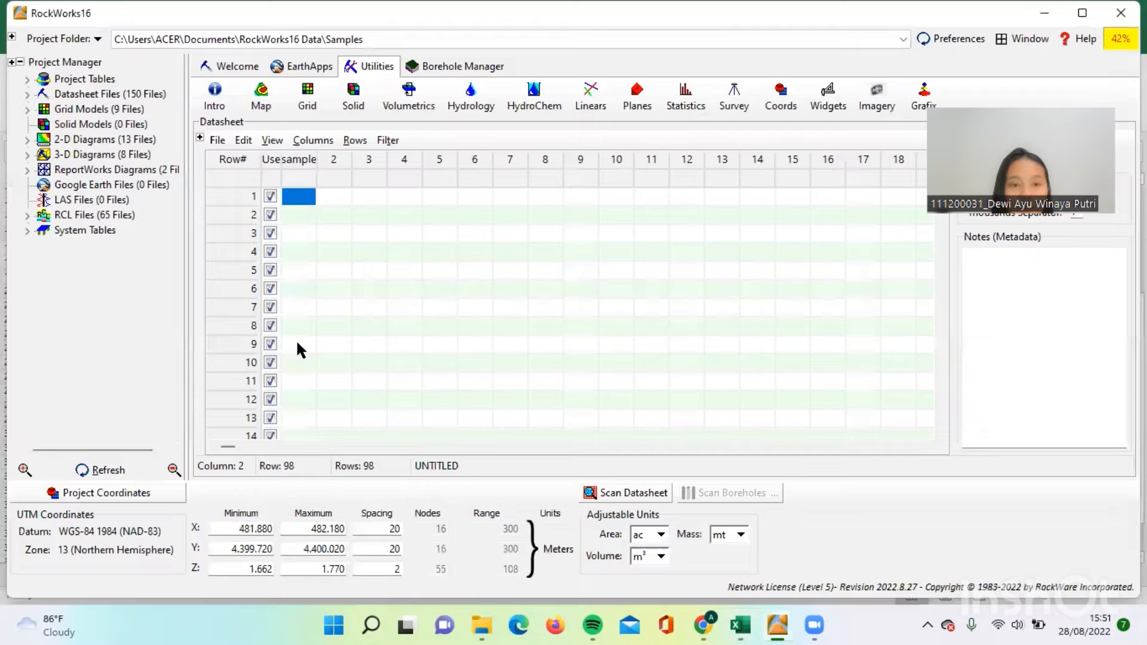
Step: Title the second datasheet column "Na"
double_click(323, 156)
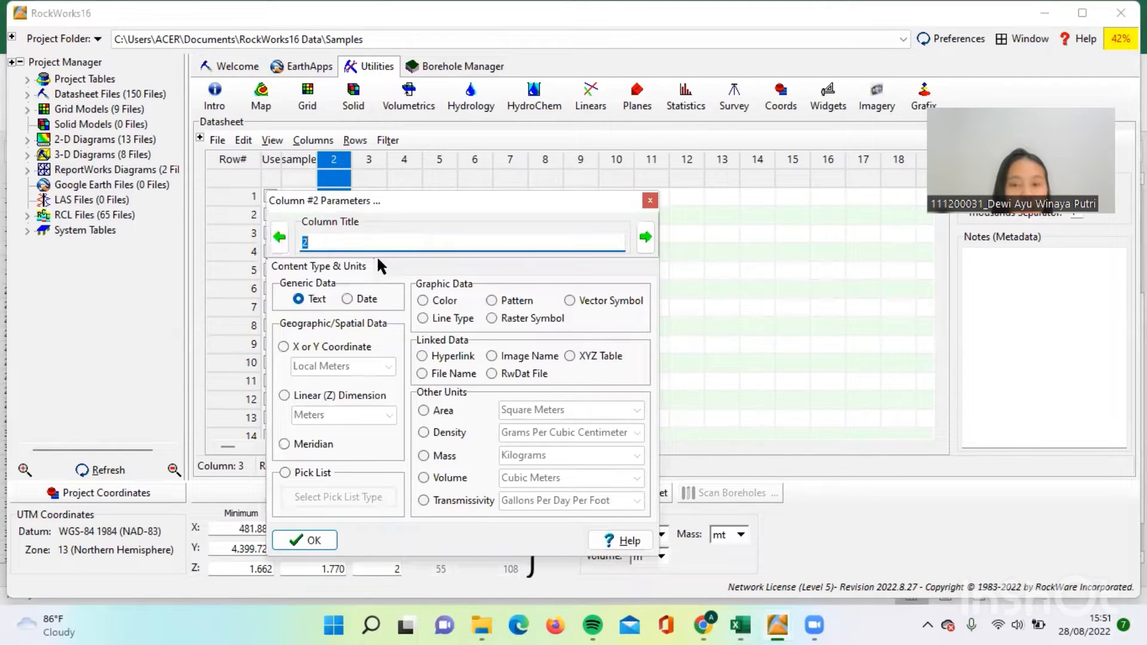
text(Na)
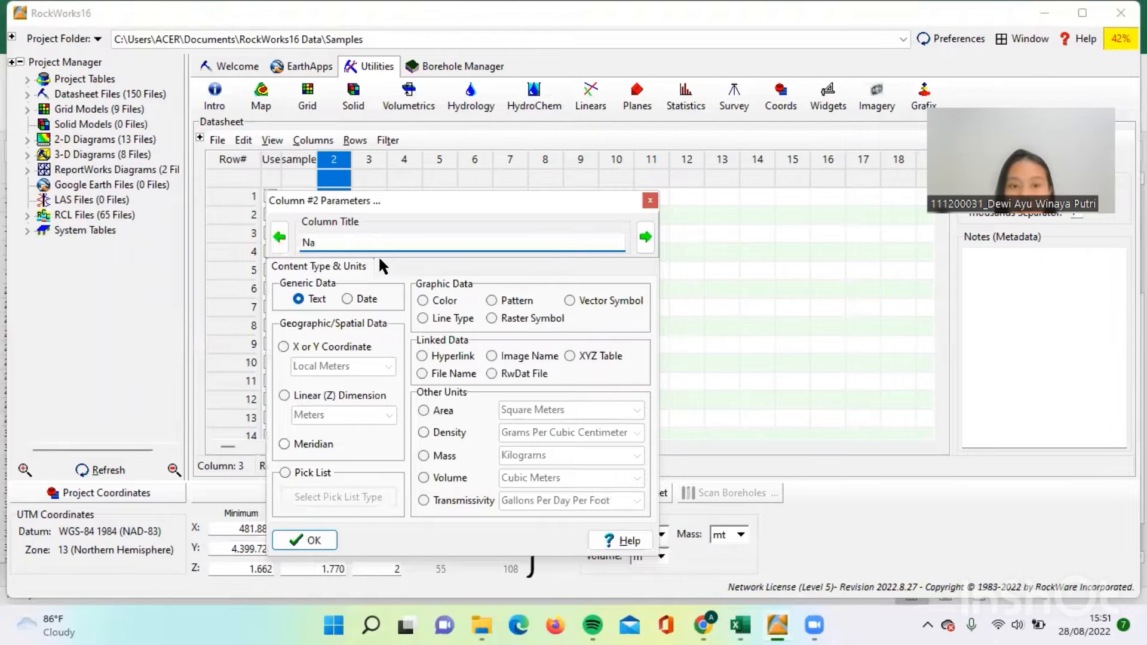
key(Return)
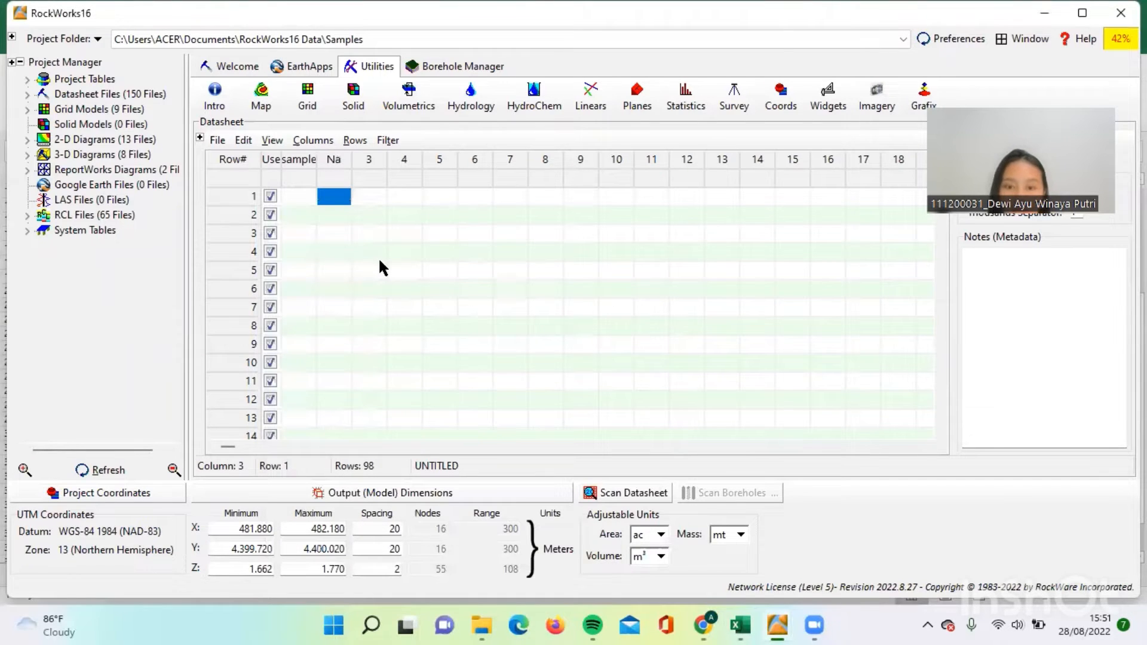
Step: Check the ion order in the Excel tables, return to RockWorks16, and title datasheet columns 3, 4 and 5 "K", "Ca" and "Mg"
mouse_move(747, 625)
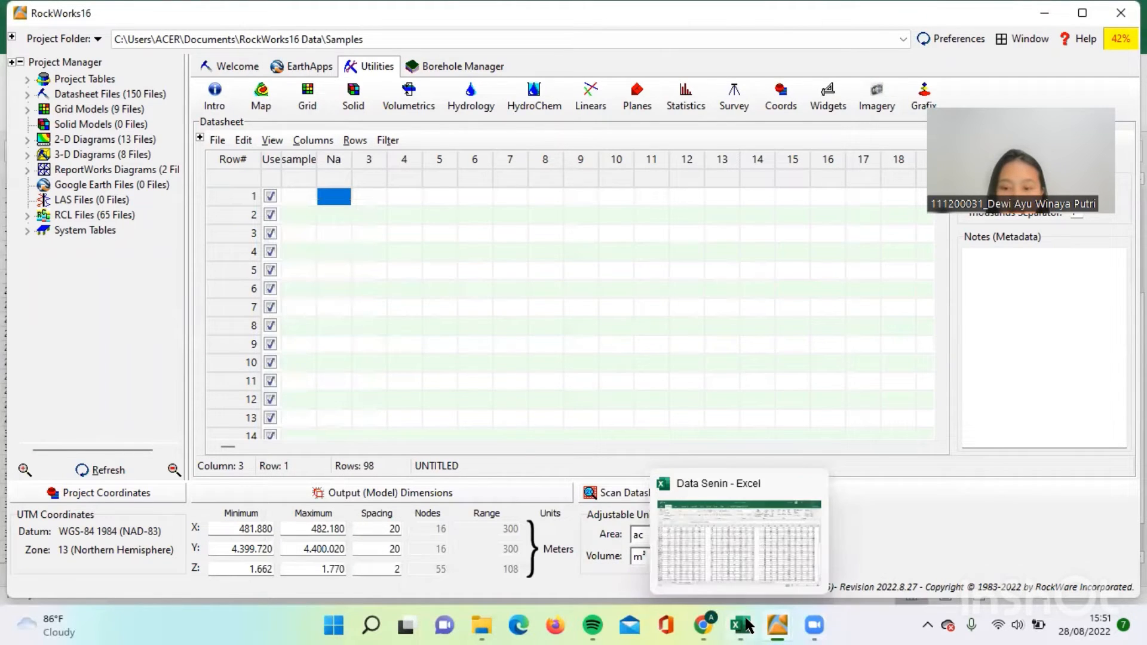
click(736, 551)
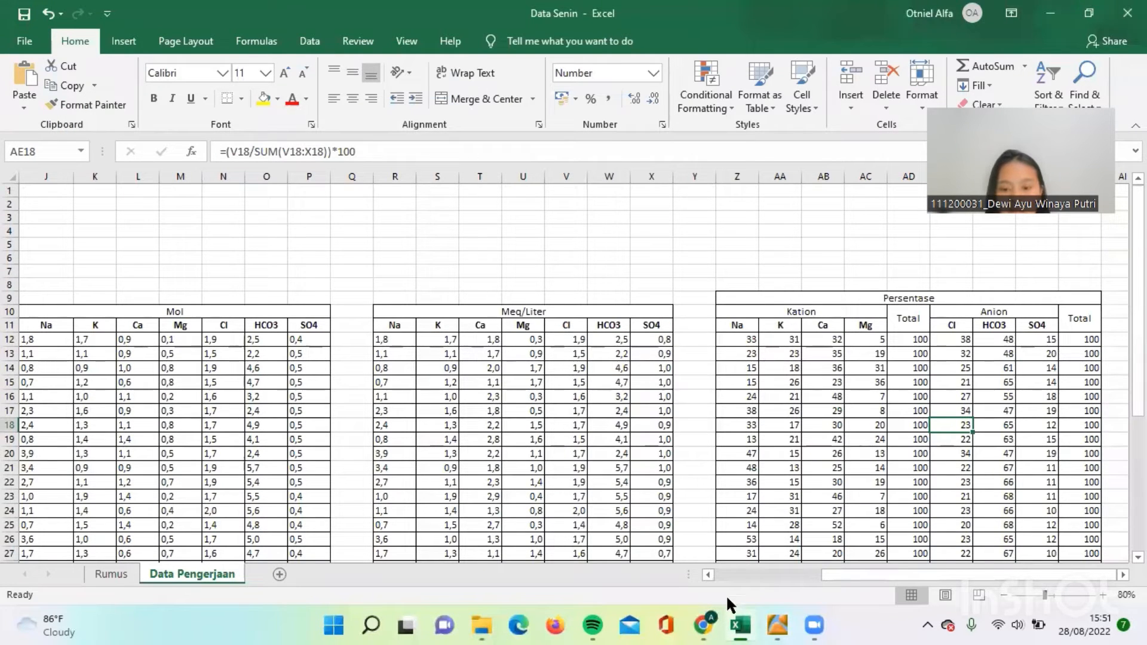
mouse_move(745, 625)
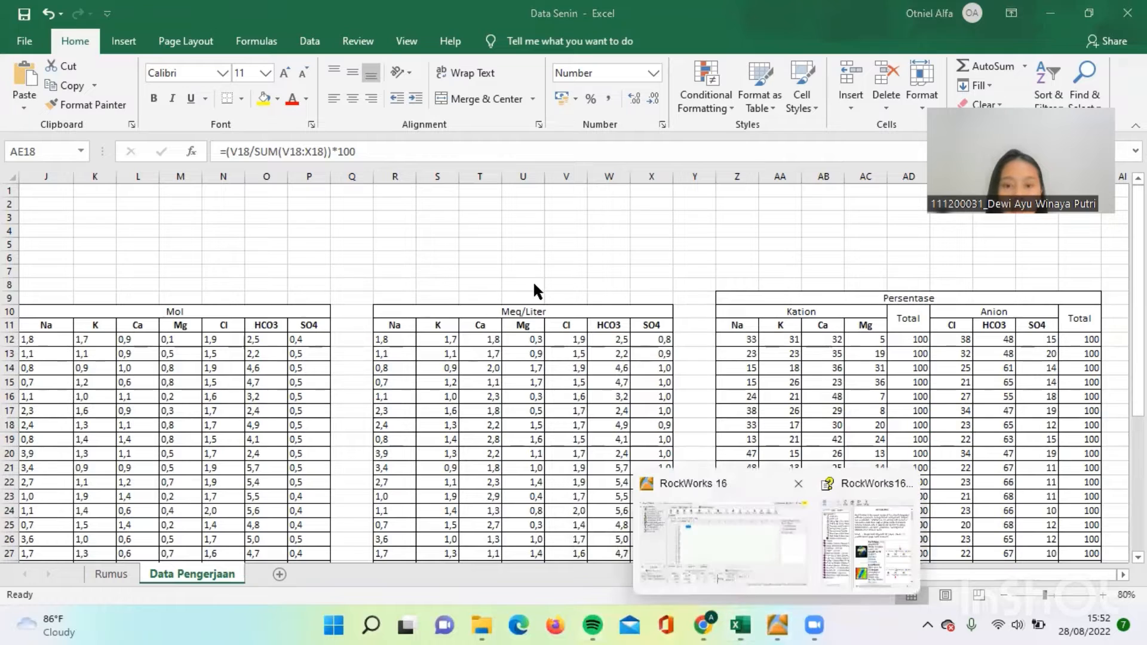
click(728, 559)
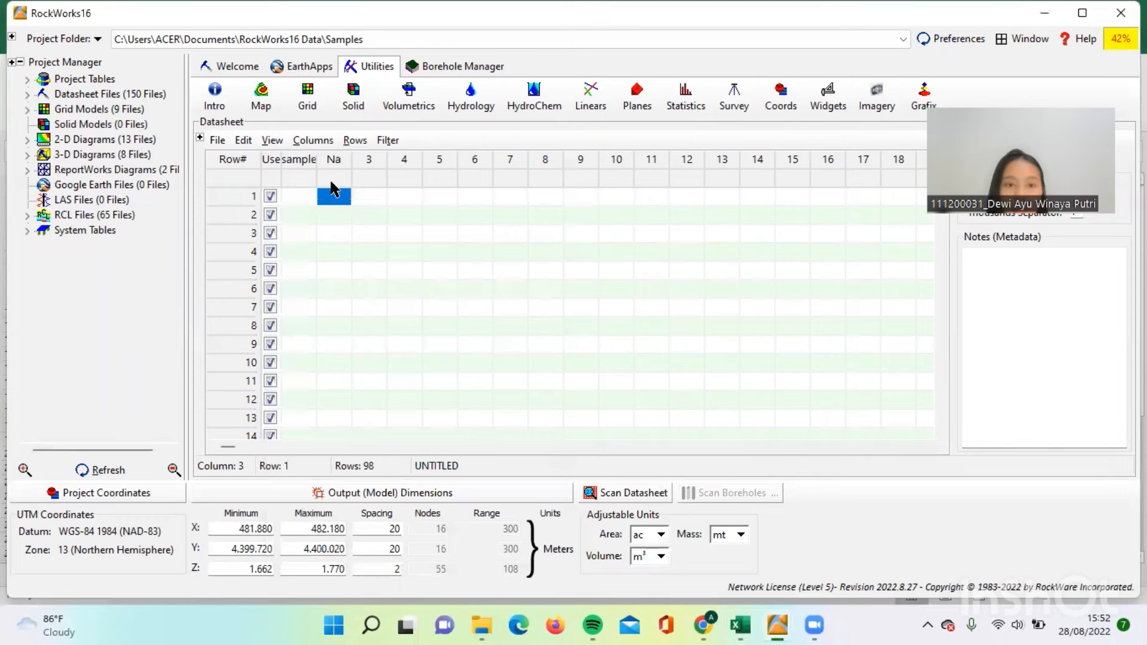
double_click(372, 158)
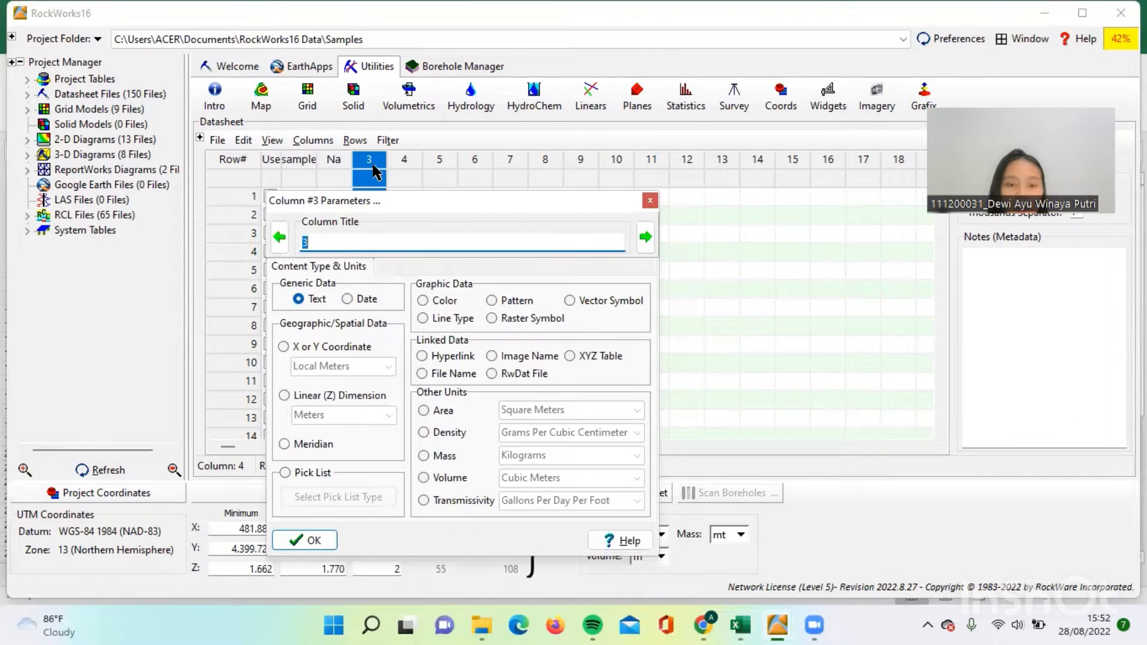
text(K)
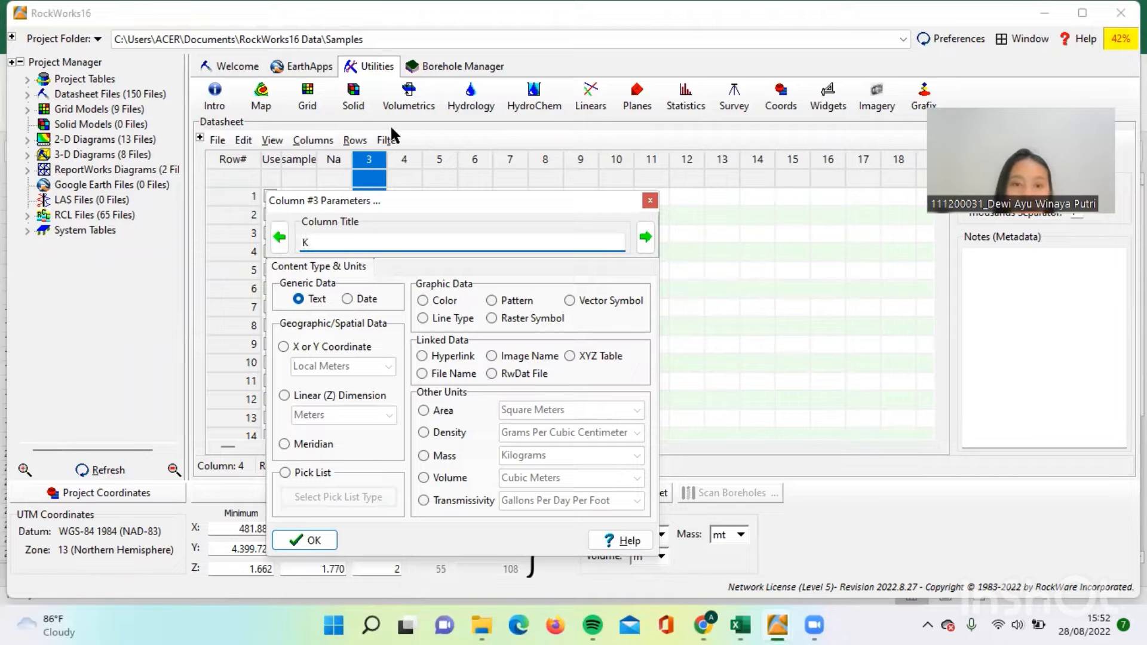
click(645, 237)
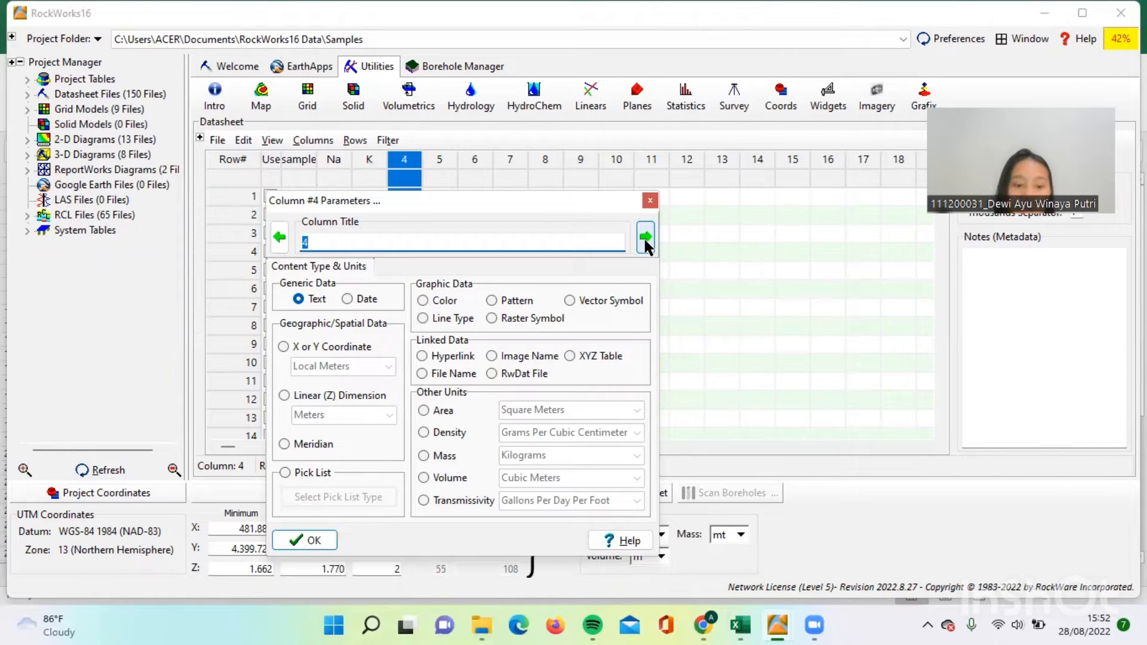
text(Ca)
click(645, 238)
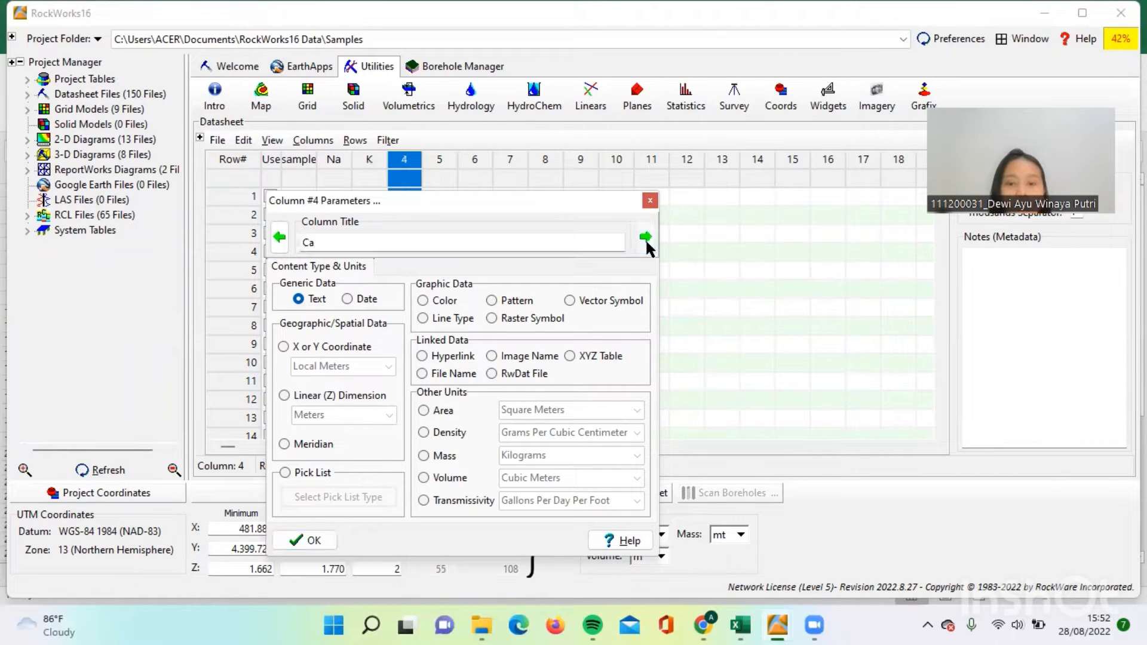
text(Mg)
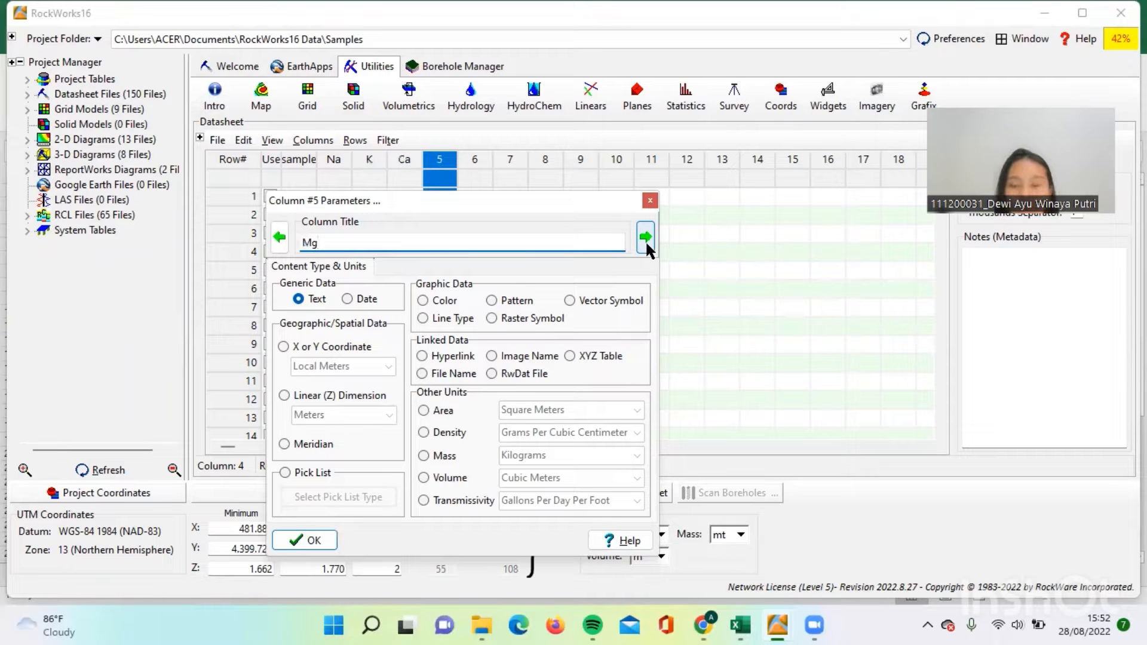
click(646, 241)
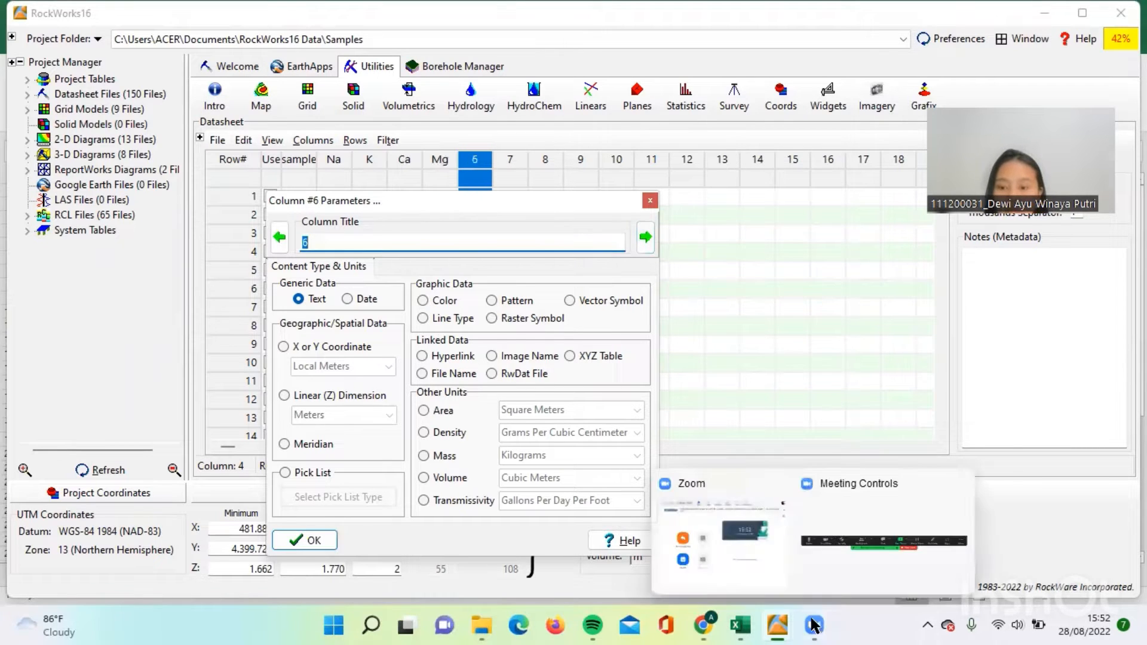
Step: Check the anion order in the Excel Persentase table, return to RockWorks16, and title datasheet column 6 "Cl"
mouse_move(787, 624)
mouse_move(740, 626)
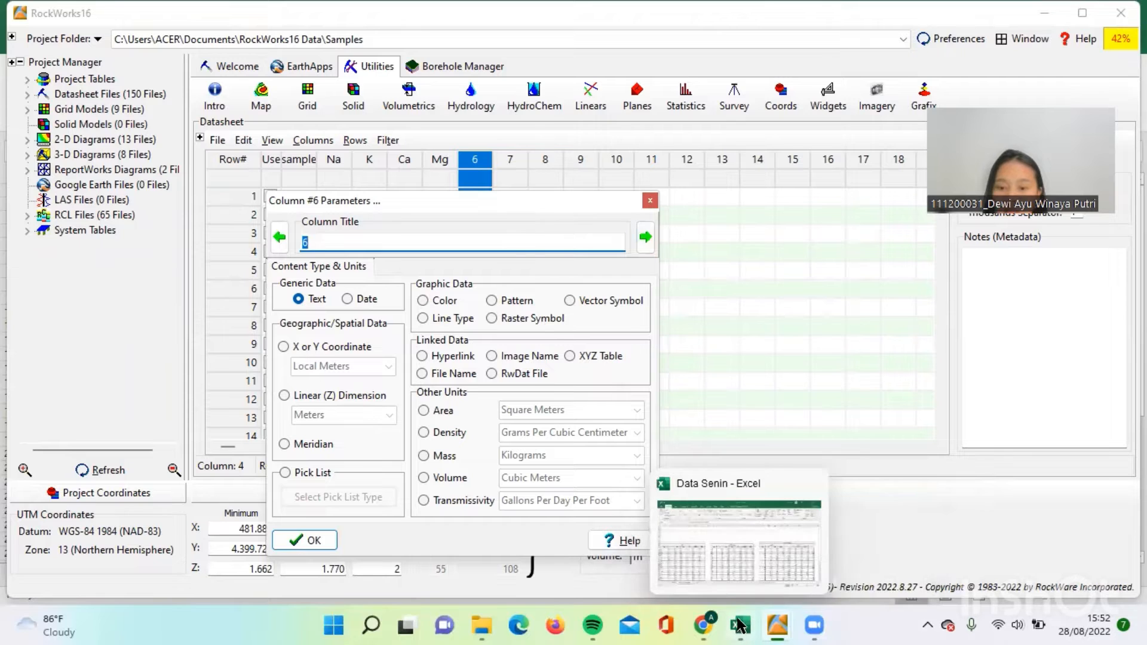
click(762, 536)
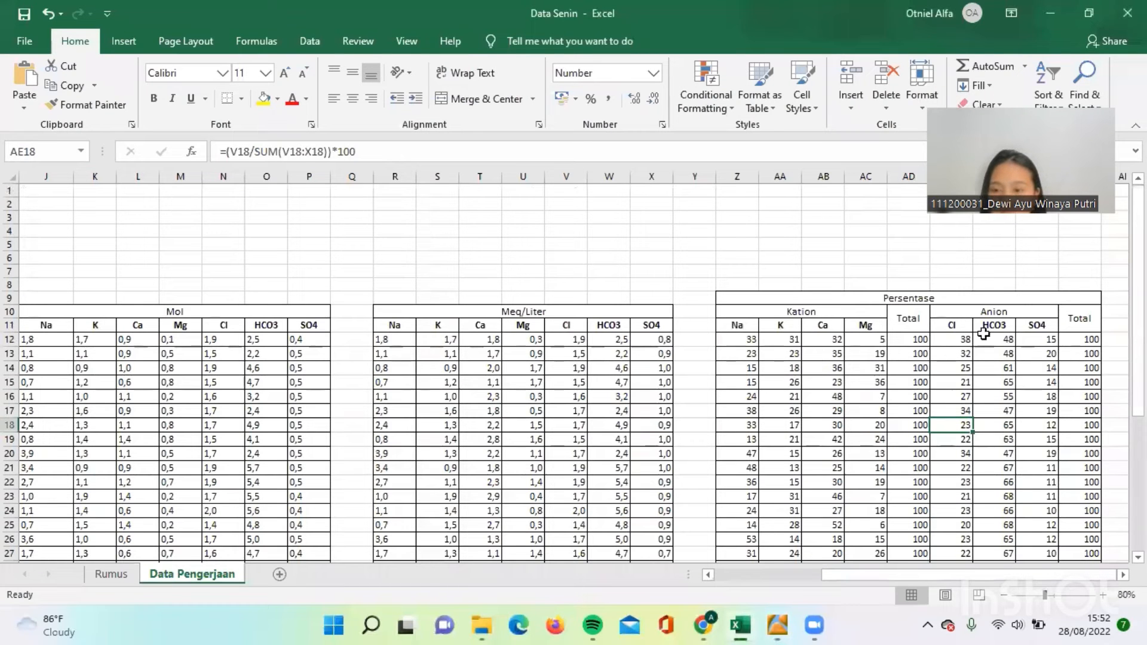
mouse_move(777, 624)
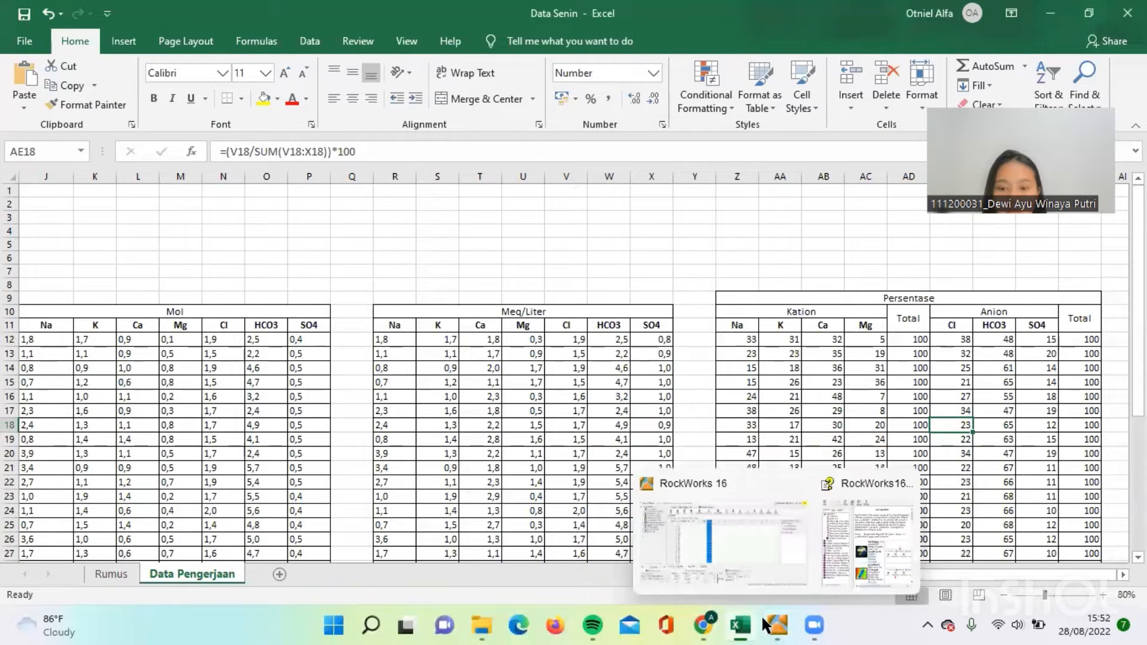
click(697, 532)
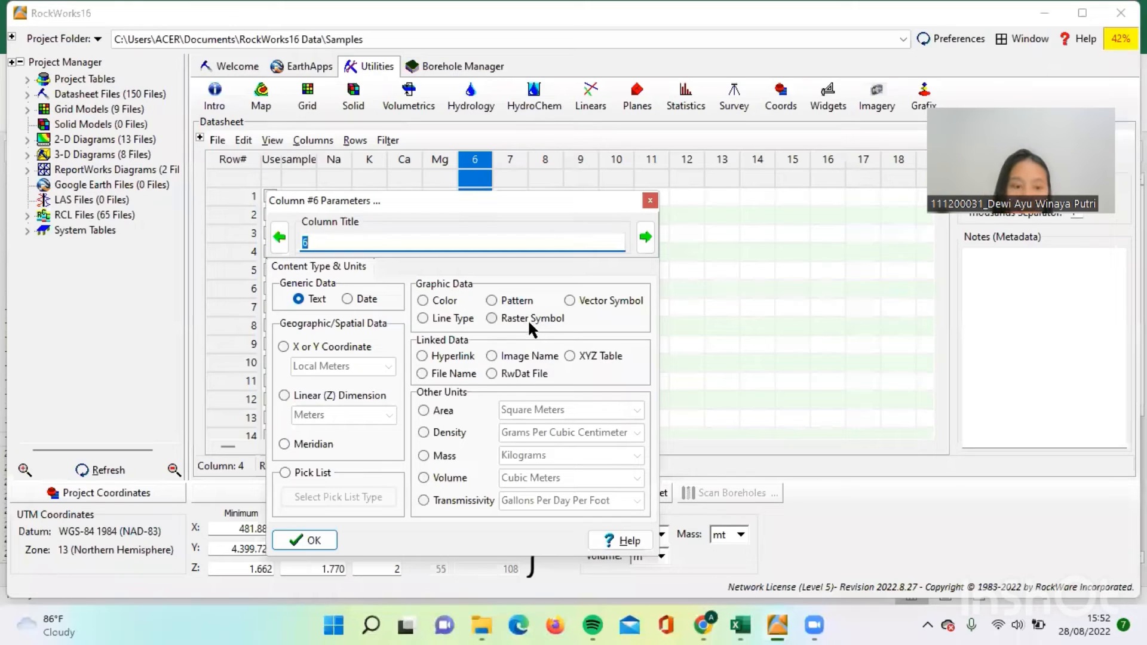
text(Cl)
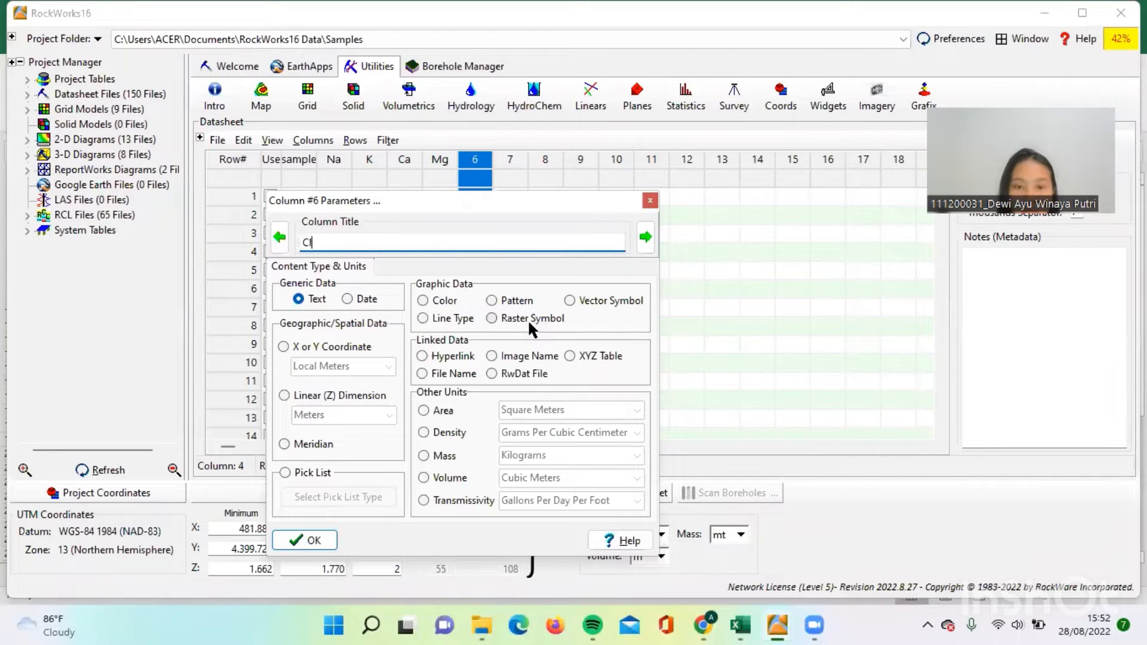
click(646, 238)
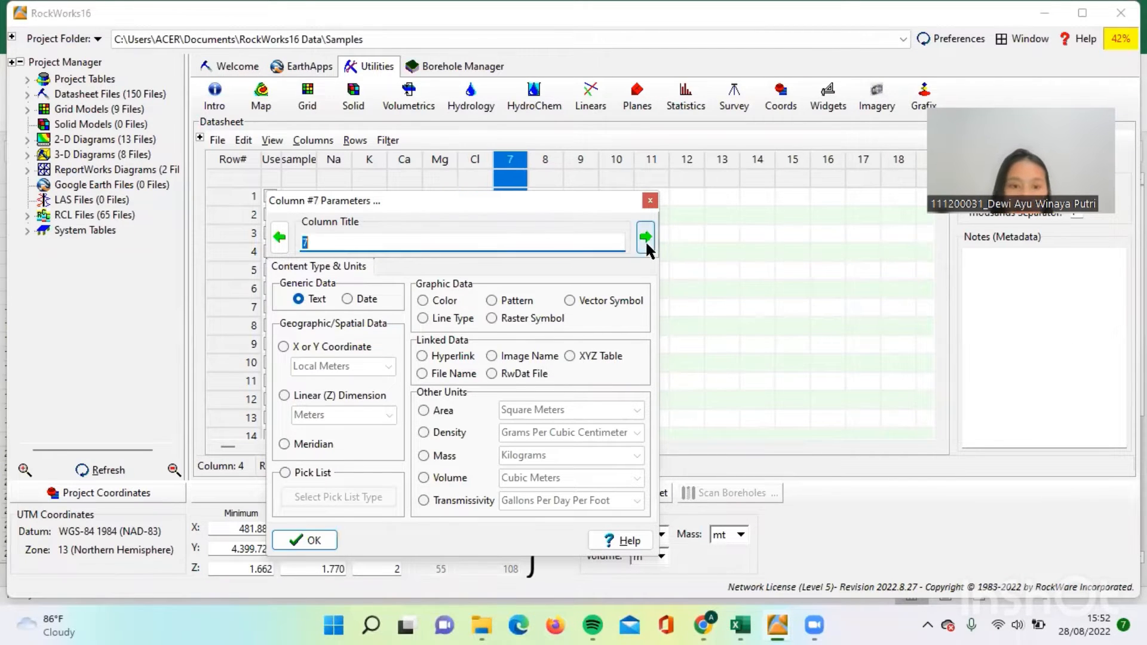
Step: Title datasheet columns 7, 8 and 9 "HCO3", "SO4" and "Simbol", and accept the column parameters
text(HCO3)
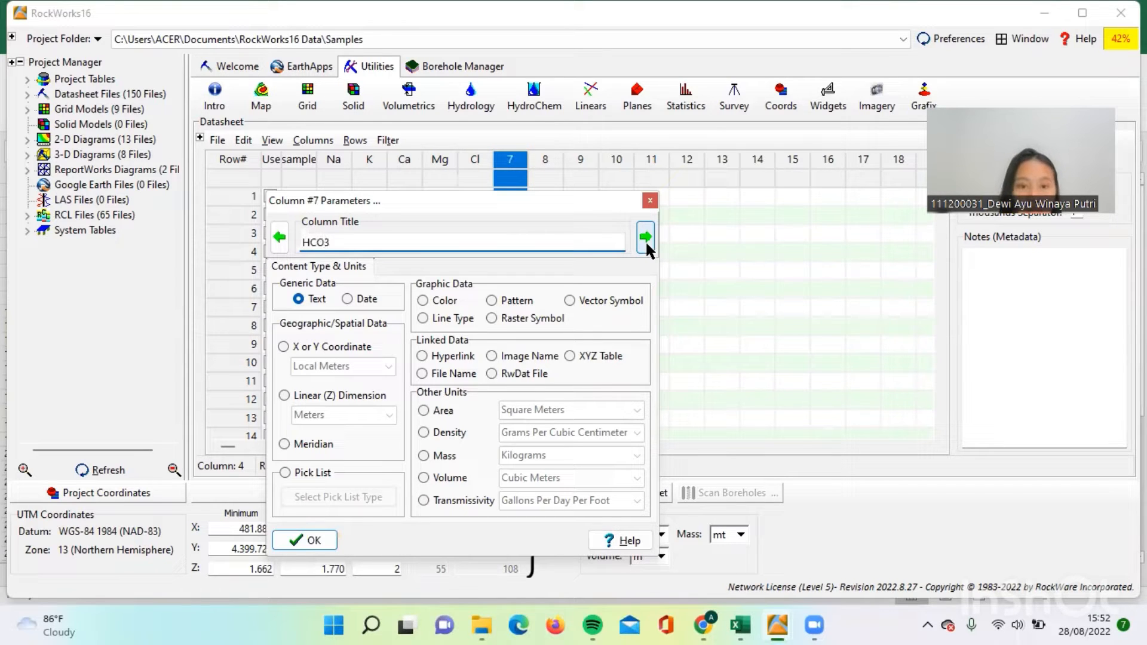
click(645, 238)
text(SO4)
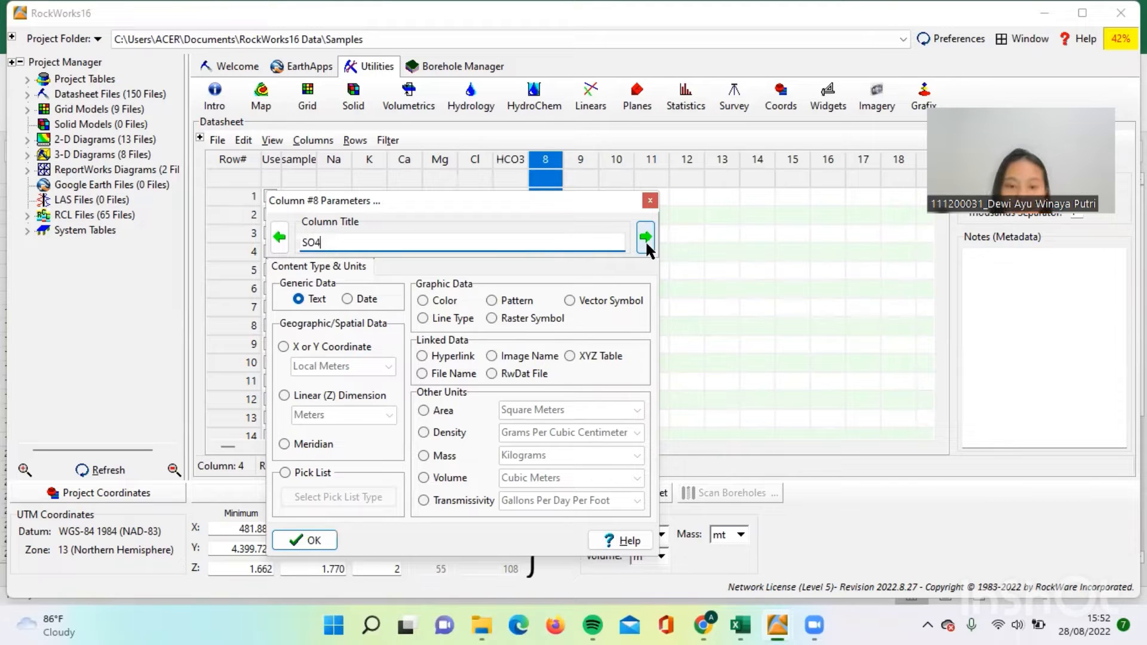
click(641, 241)
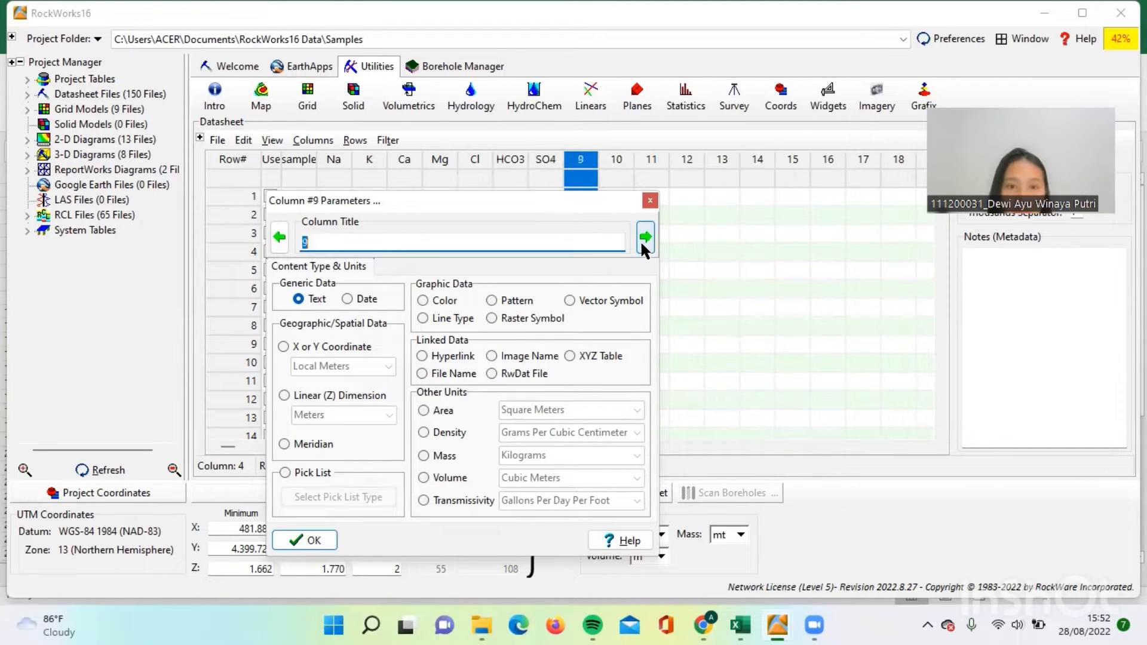
text(Simbol)
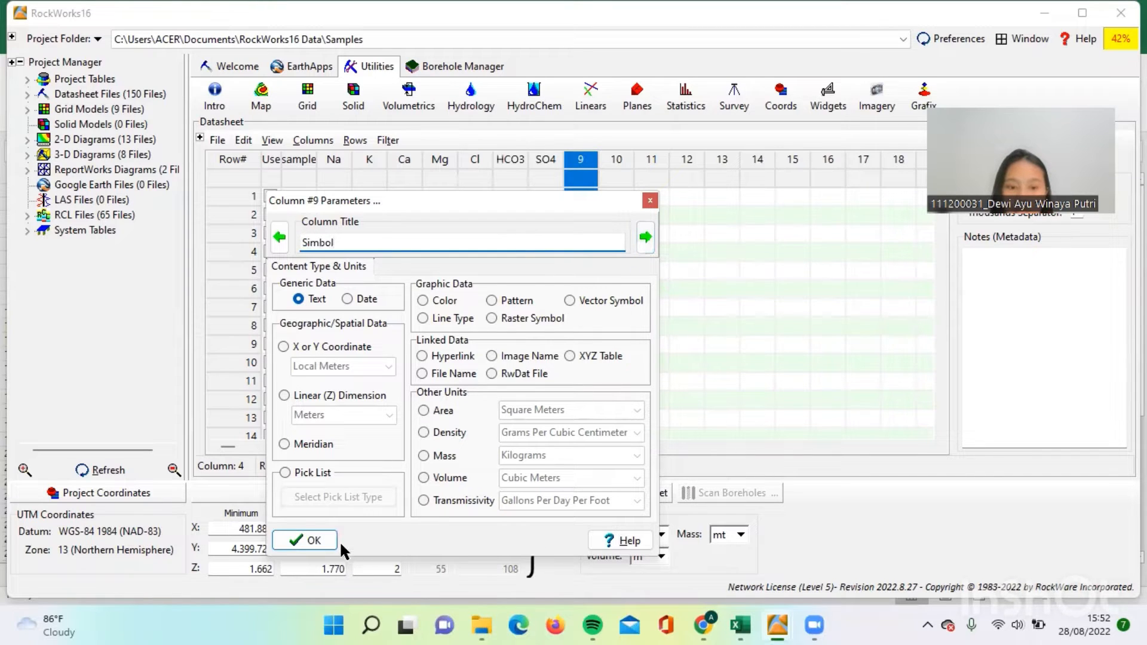
click(326, 540)
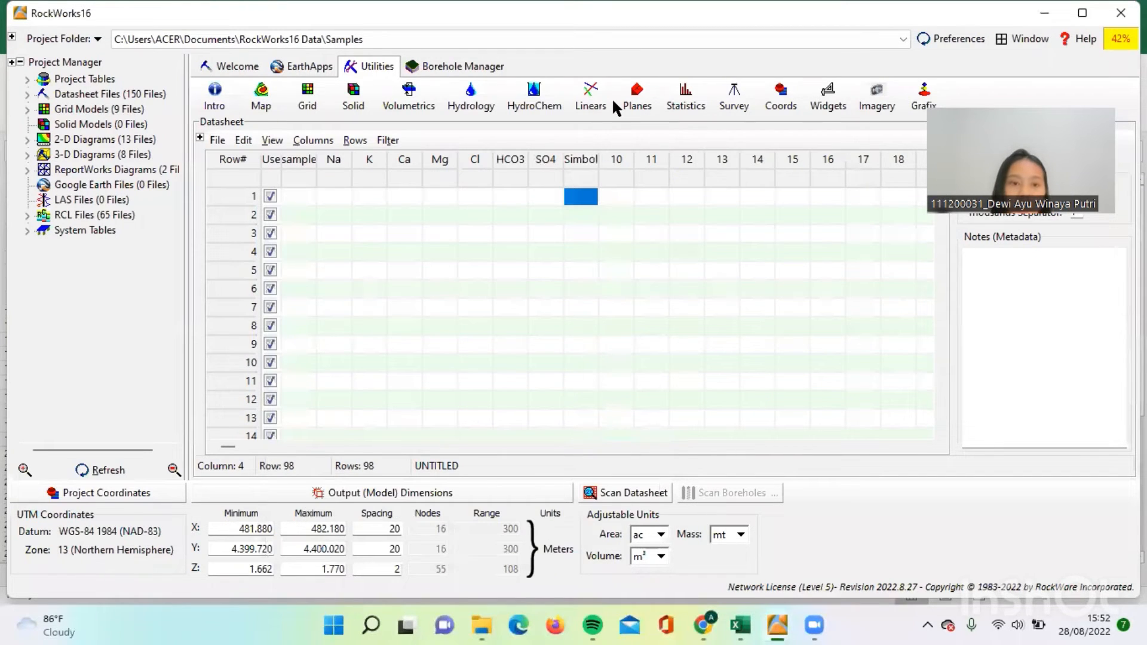
Step: Reopen the parameters of the "sample" column and keep its content type as Text
click(289, 158)
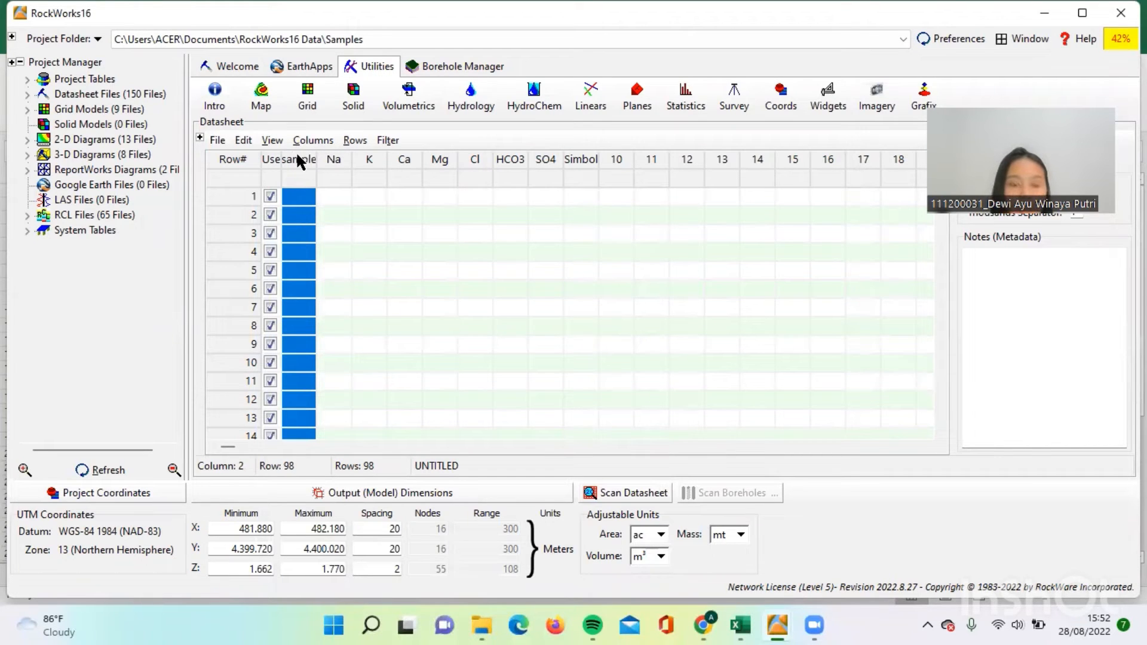
double_click(294, 156)
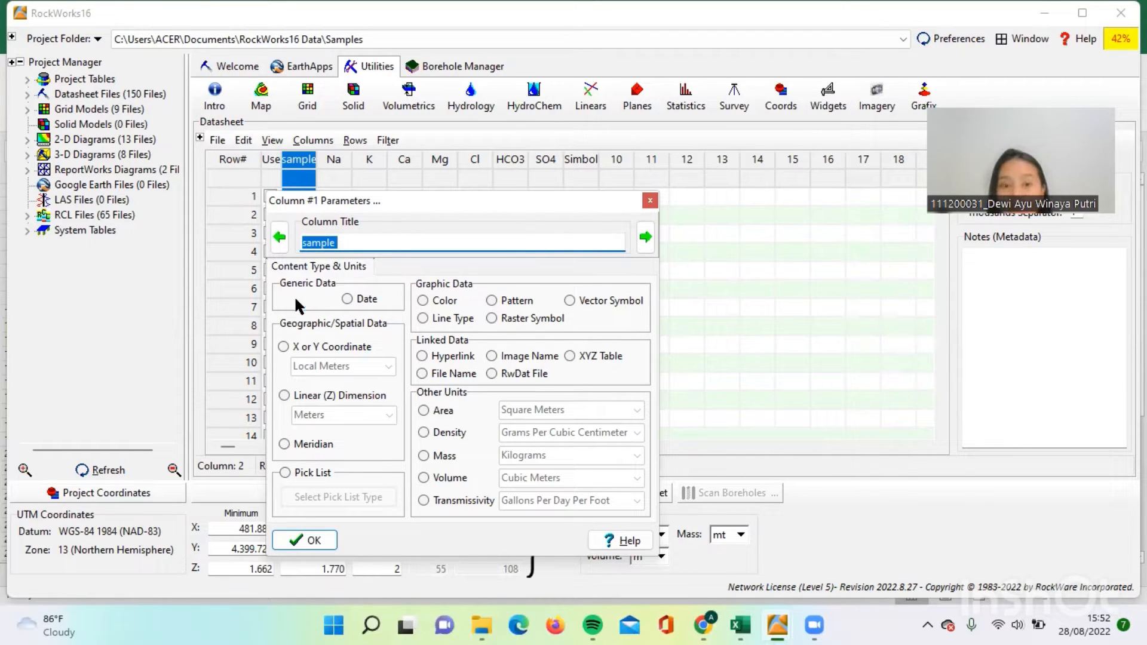
click(297, 299)
Step: Step through the ion columns' parameters, leaving them as Text, and set the "Simbol" column's content type to Vector Symbol
click(651, 234)
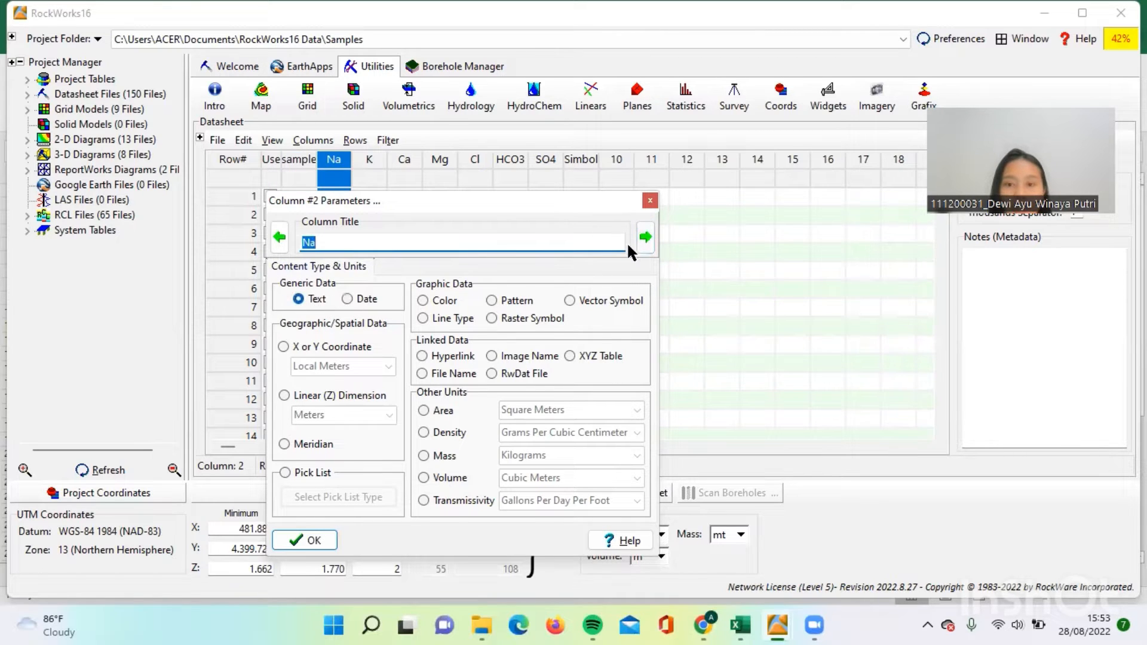
click(643, 237)
click(645, 236)
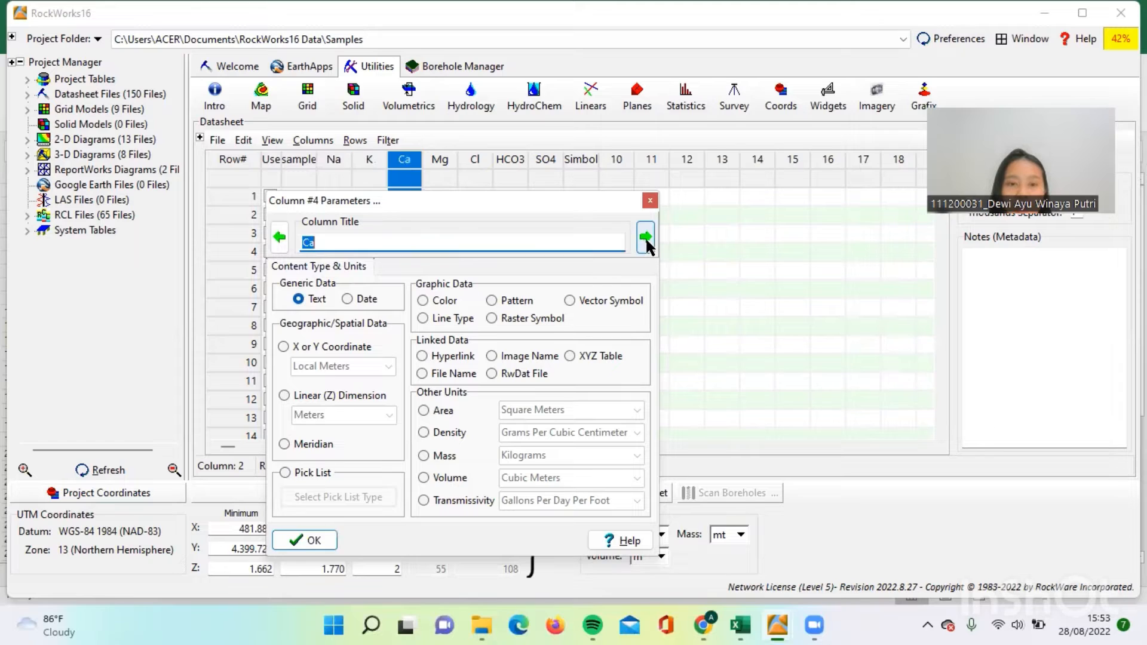
click(645, 236)
click(644, 236)
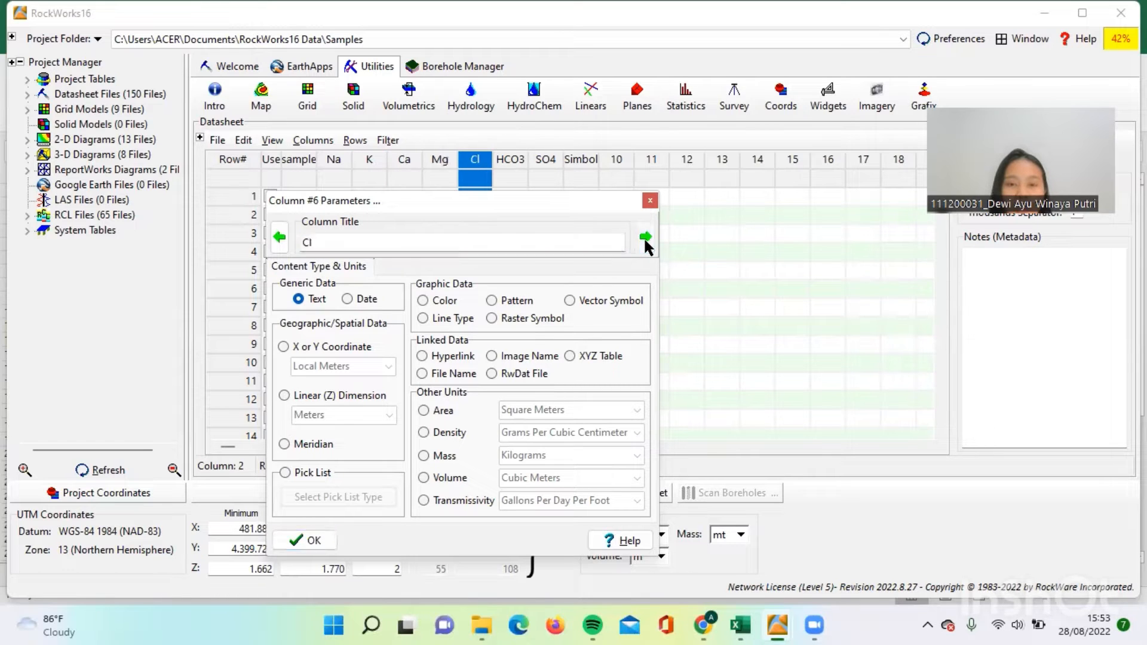
click(645, 237)
click(644, 237)
click(644, 236)
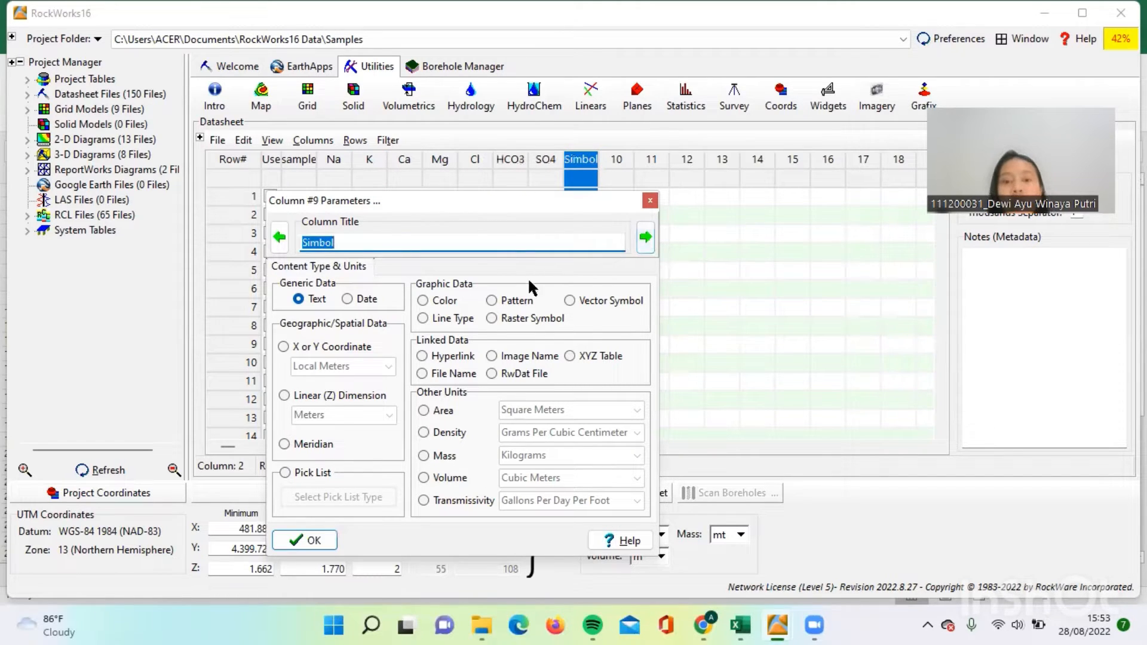
click(569, 300)
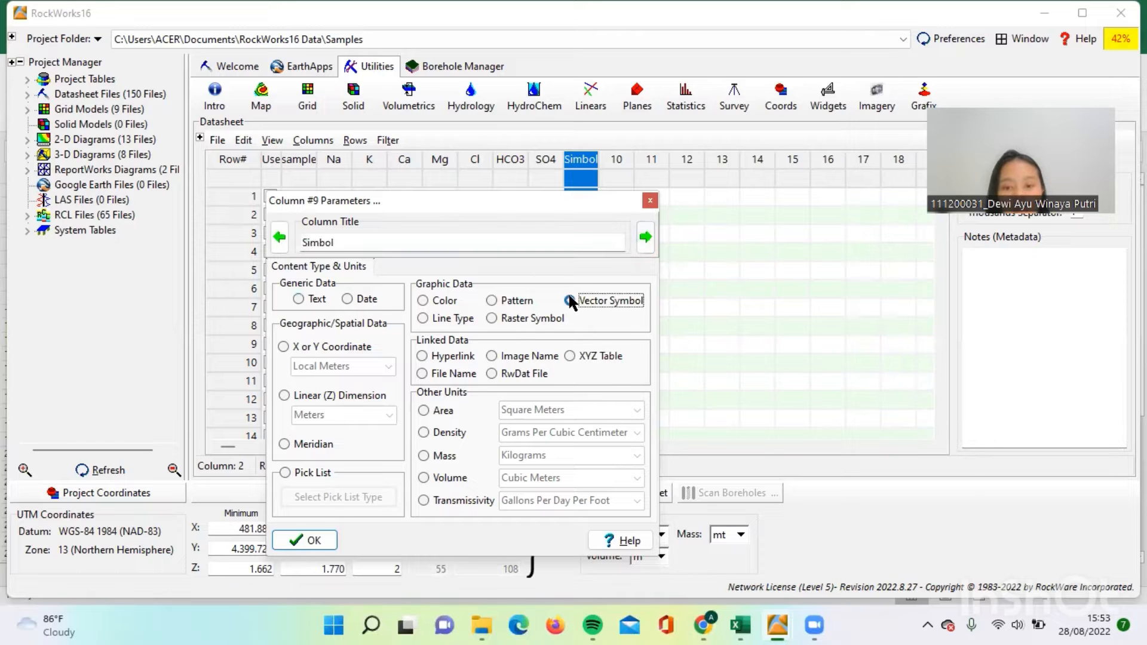
click(314, 541)
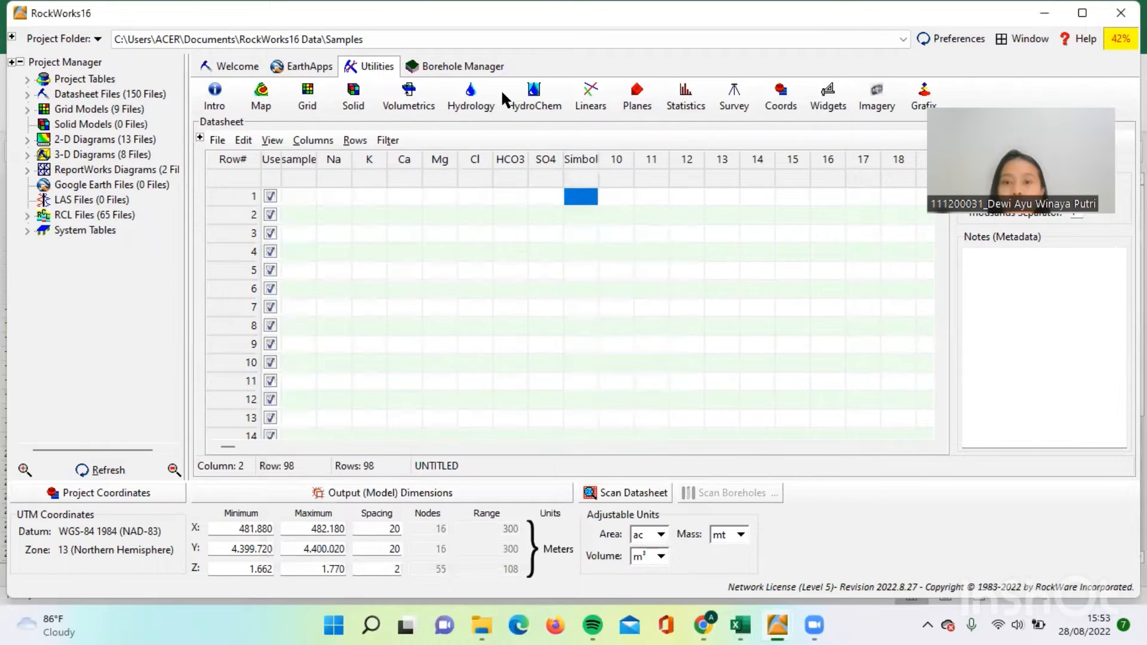
Step: Copy sample numbers 1 to 30 from column A of the Excel sheet into the RockWorks16 "sample" column, starting at row 1
click(302, 202)
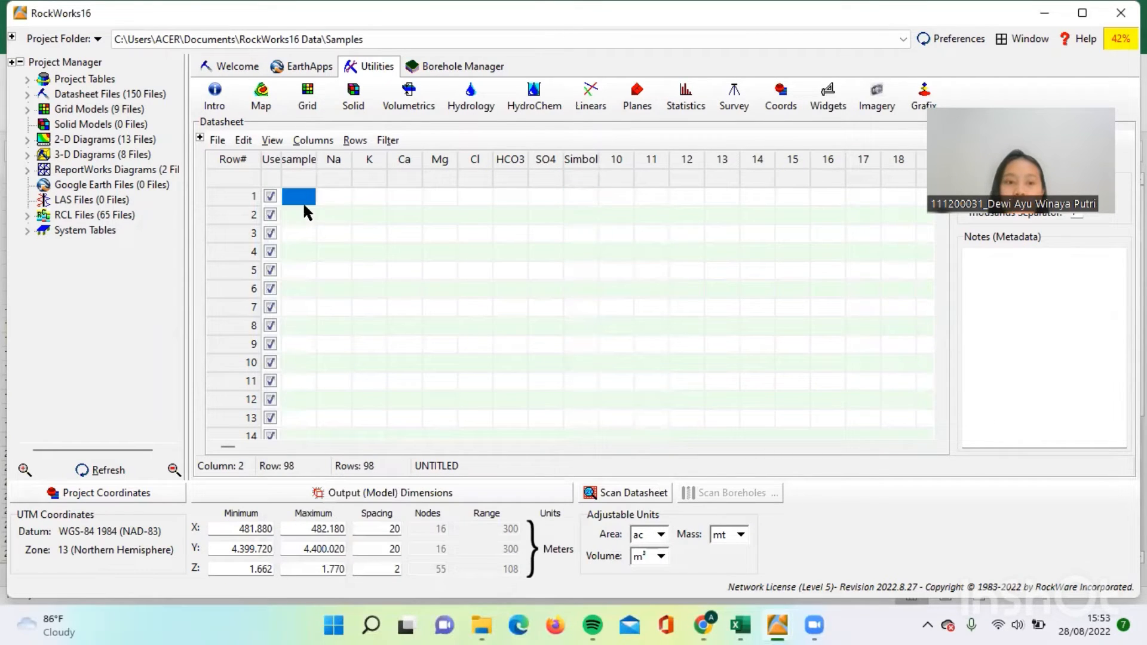
click(739, 625)
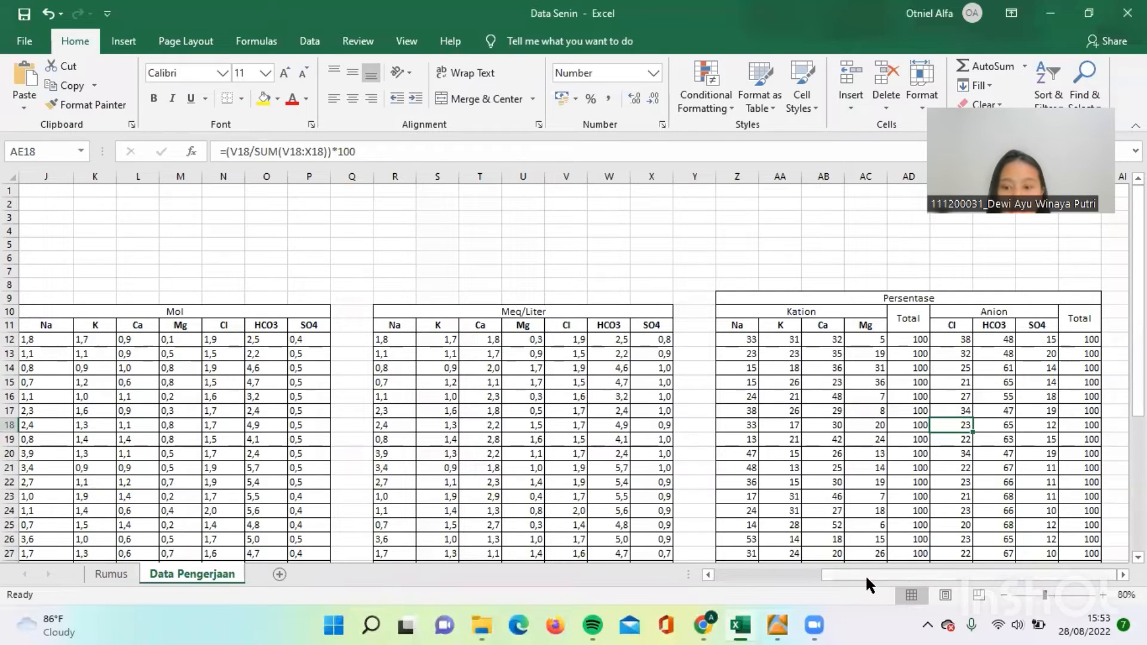
drag(869, 577, 672, 586)
drag(40, 339, 27, 533)
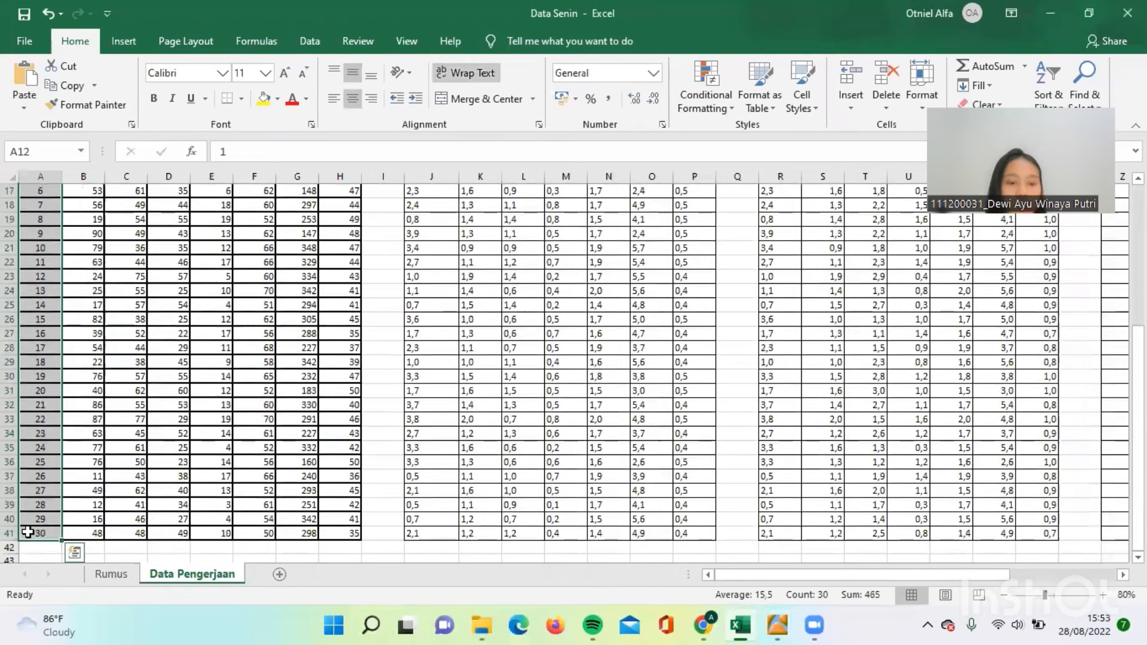
key(ctrl+c)
mouse_move(777, 625)
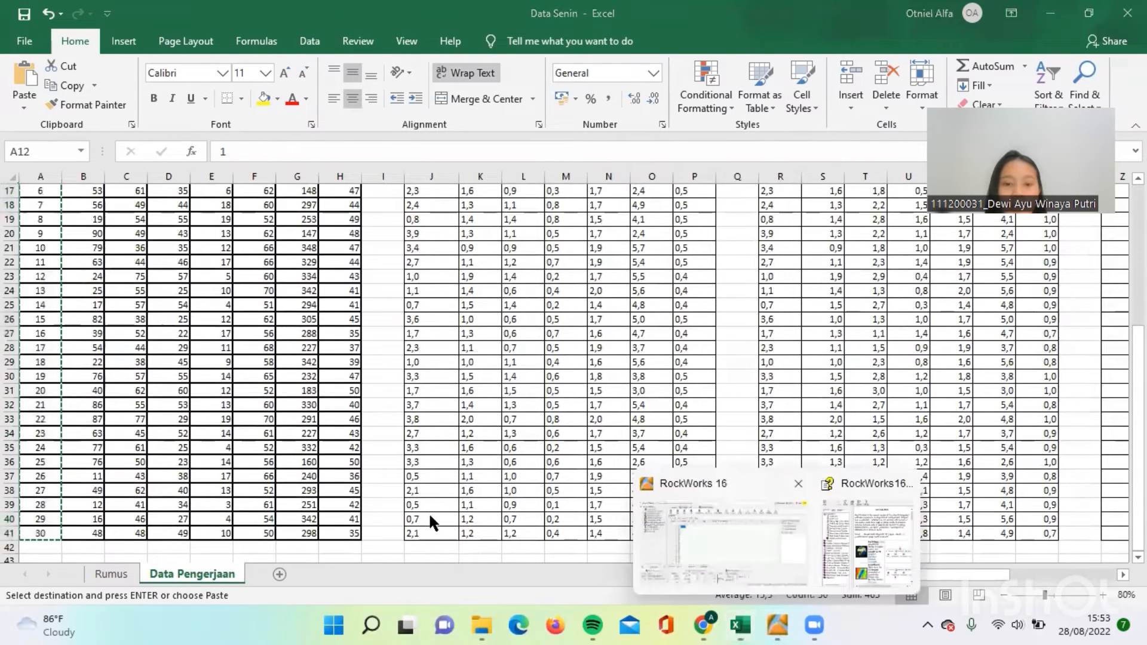
click(670, 521)
key(ctrl+v)
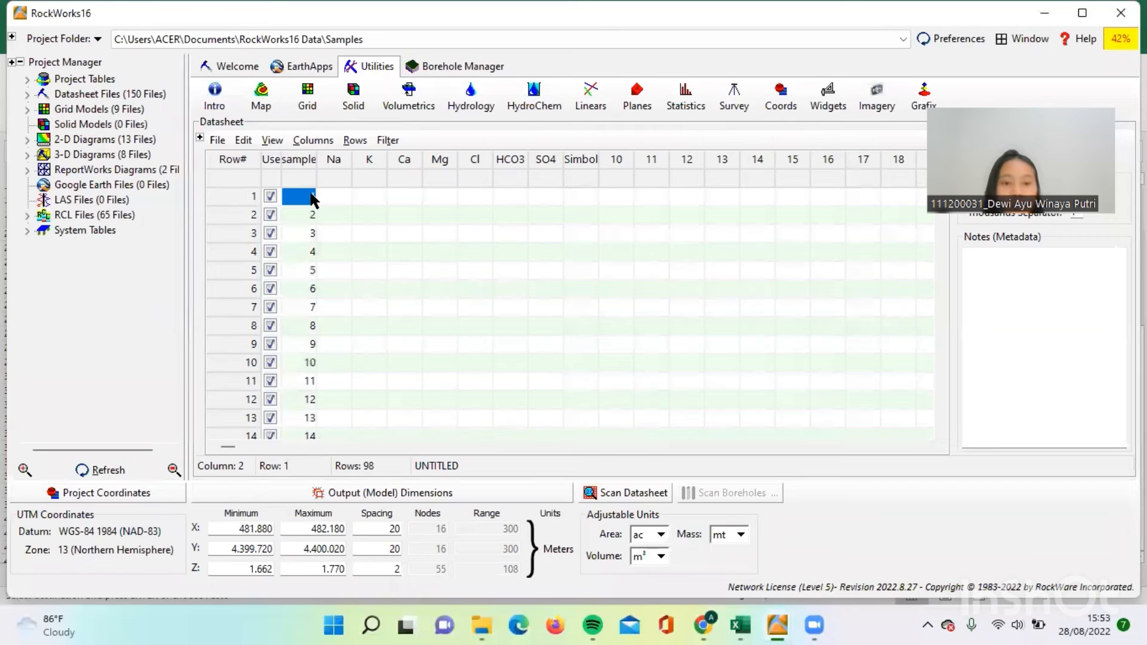
Step: Copy the Kation percentages (Na, K, Ca, Mg; rows 12–41) from Excel into the matching RockWorks16 columns, starting at row 1 of Na
click(740, 625)
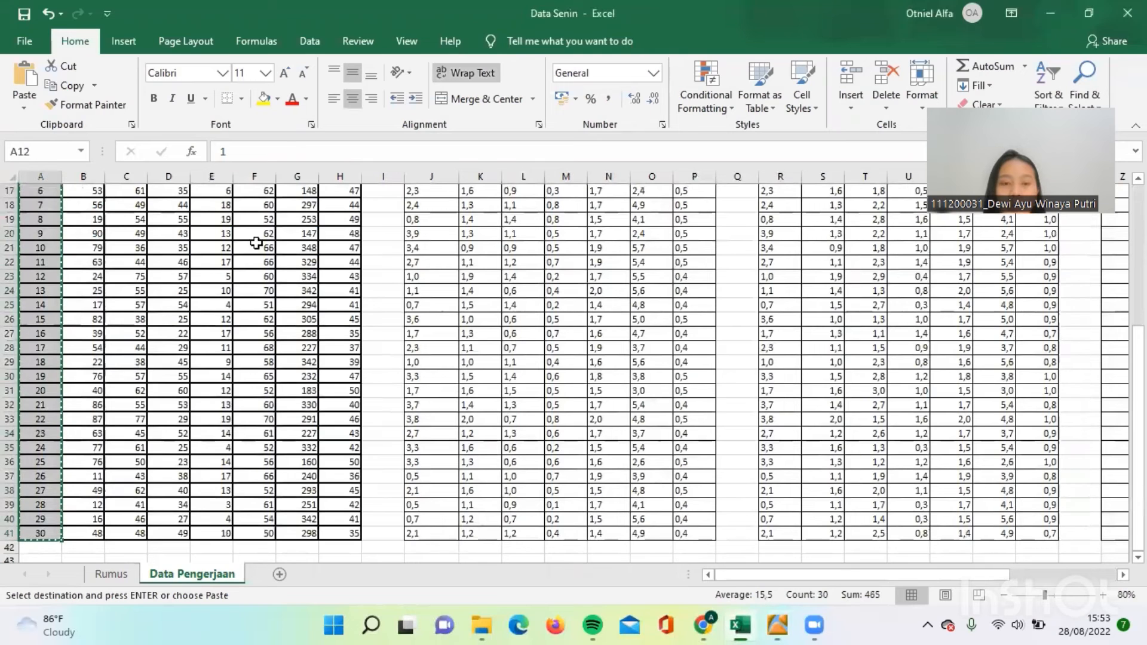
scroll(923, 562, up, 5)
drag(906, 578, 1031, 542)
scroll(901, 357, down, 2)
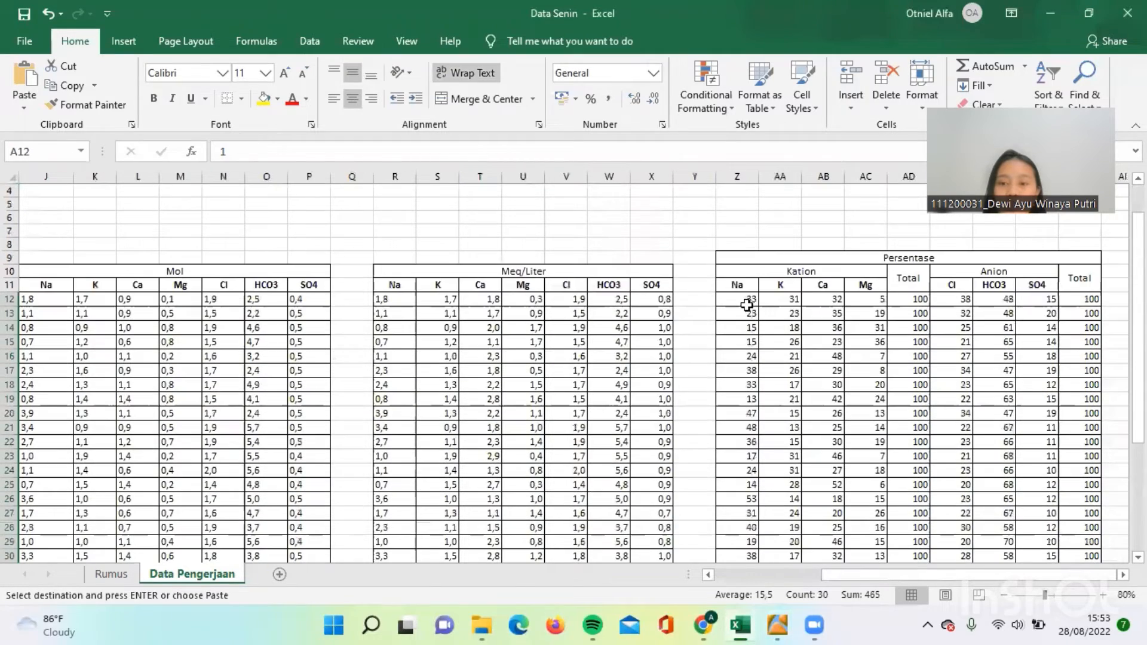
drag(744, 260, 859, 533)
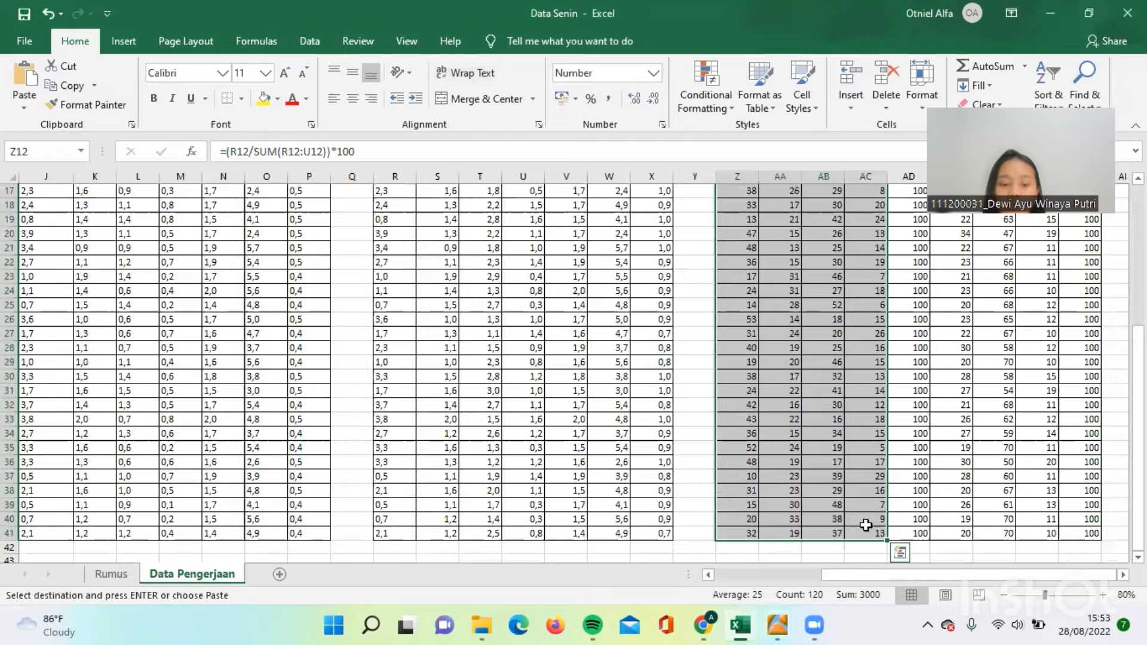
key(ctrl+c)
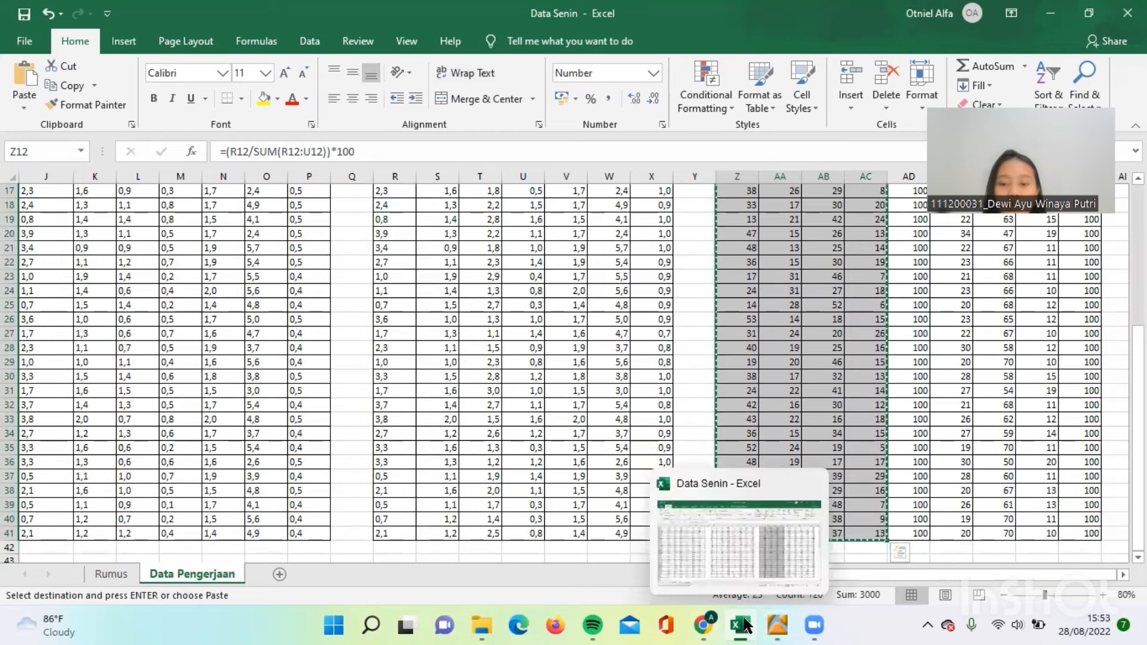
mouse_move(786, 624)
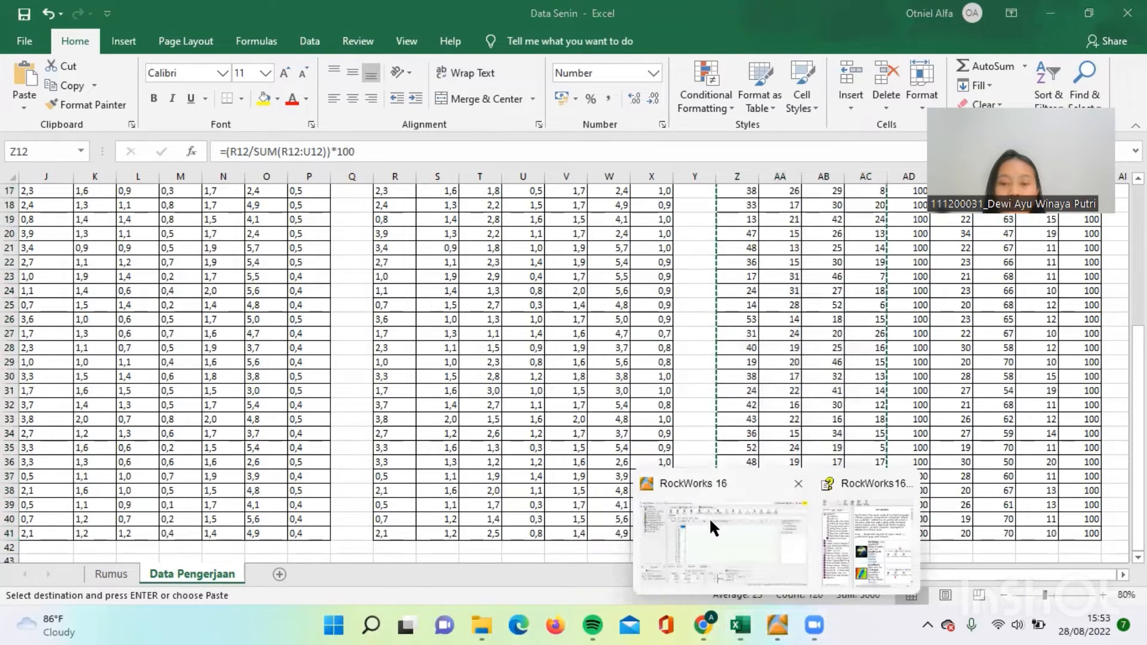
click(709, 518)
click(332, 196)
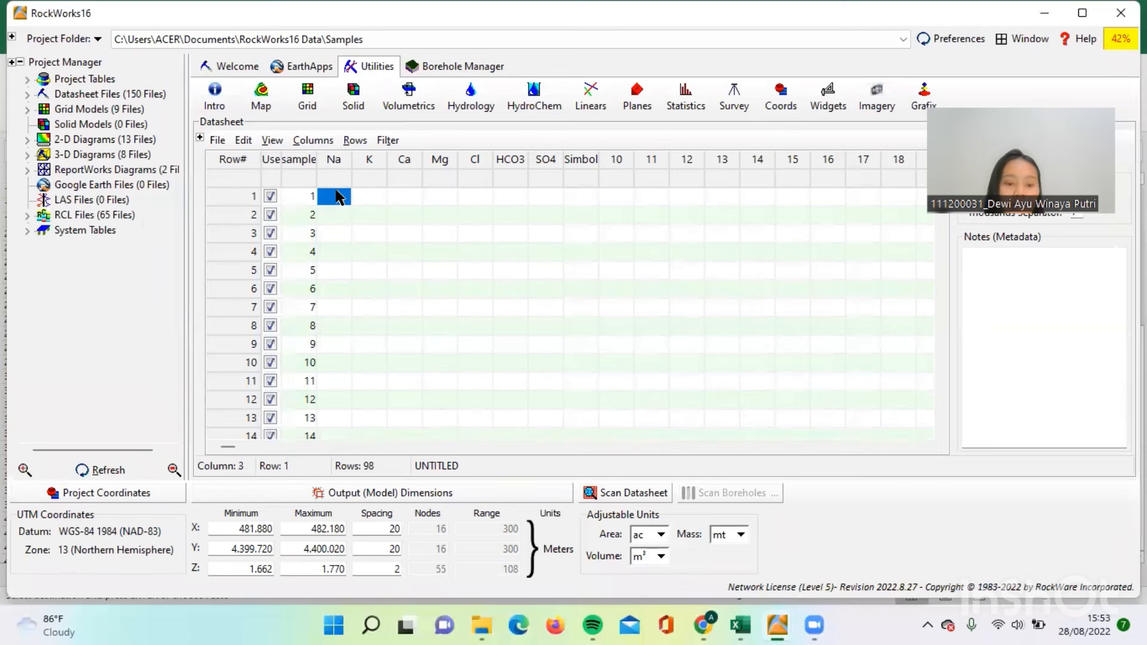
key(ctrl+v)
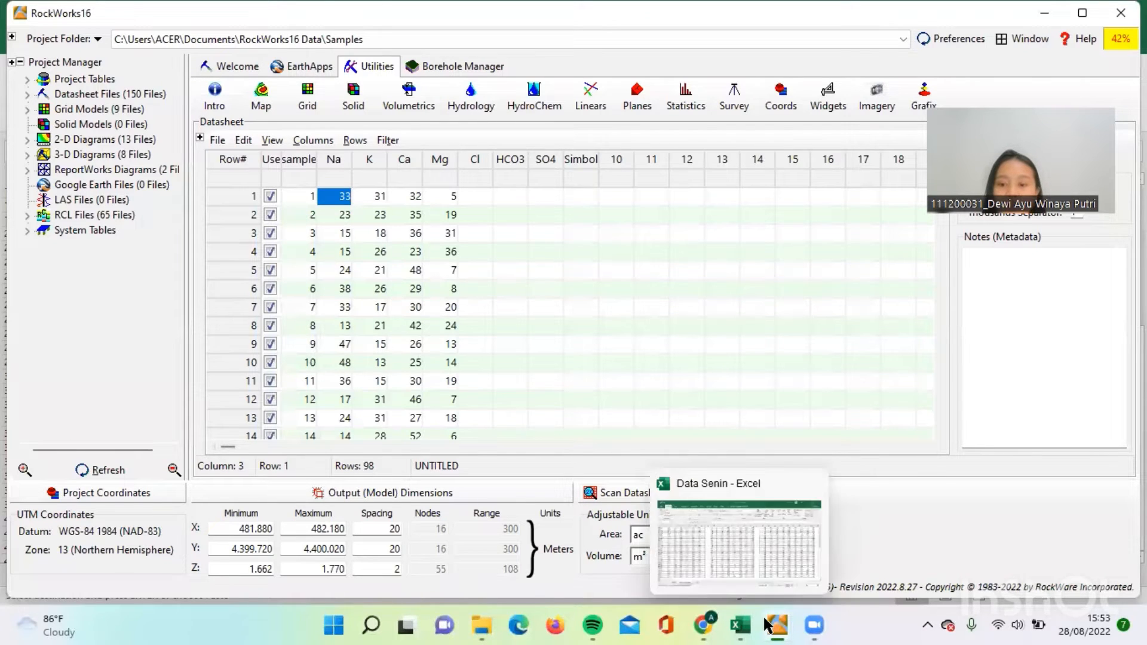
Step: Copy the Anion percentages (Cl, HCO3, SO4; rows 12–41) from Excel into the matching RockWorks16 columns, starting at row 1 of Cl
click(740, 625)
scroll(1029, 320, up, 3)
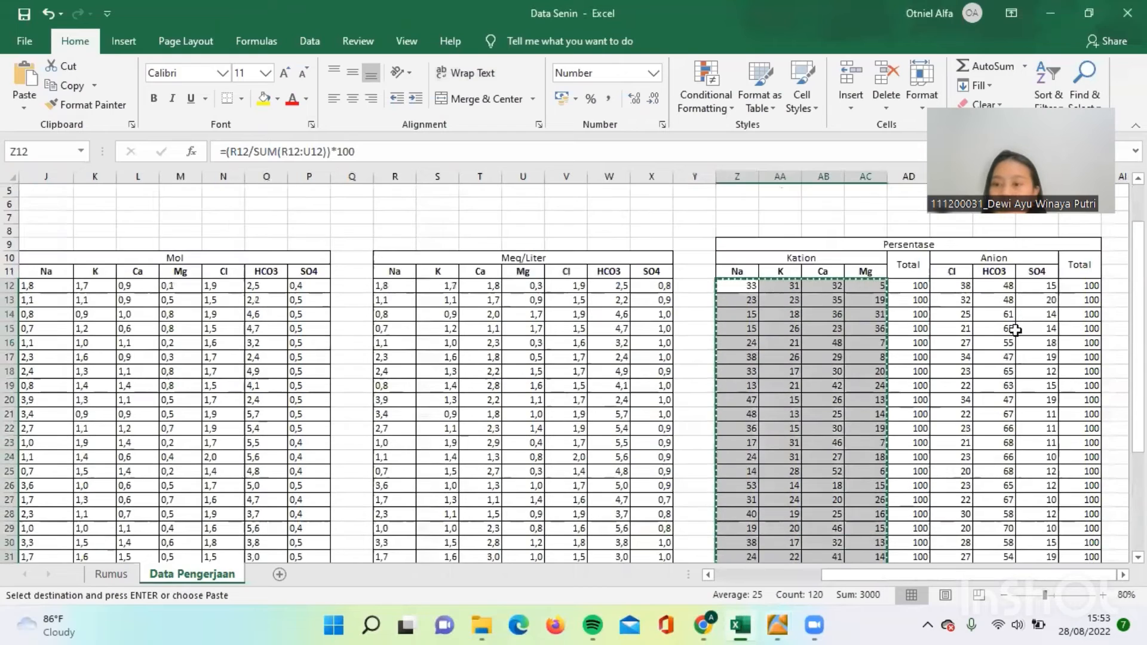
drag(955, 259, 1043, 537)
key(ctrl+c)
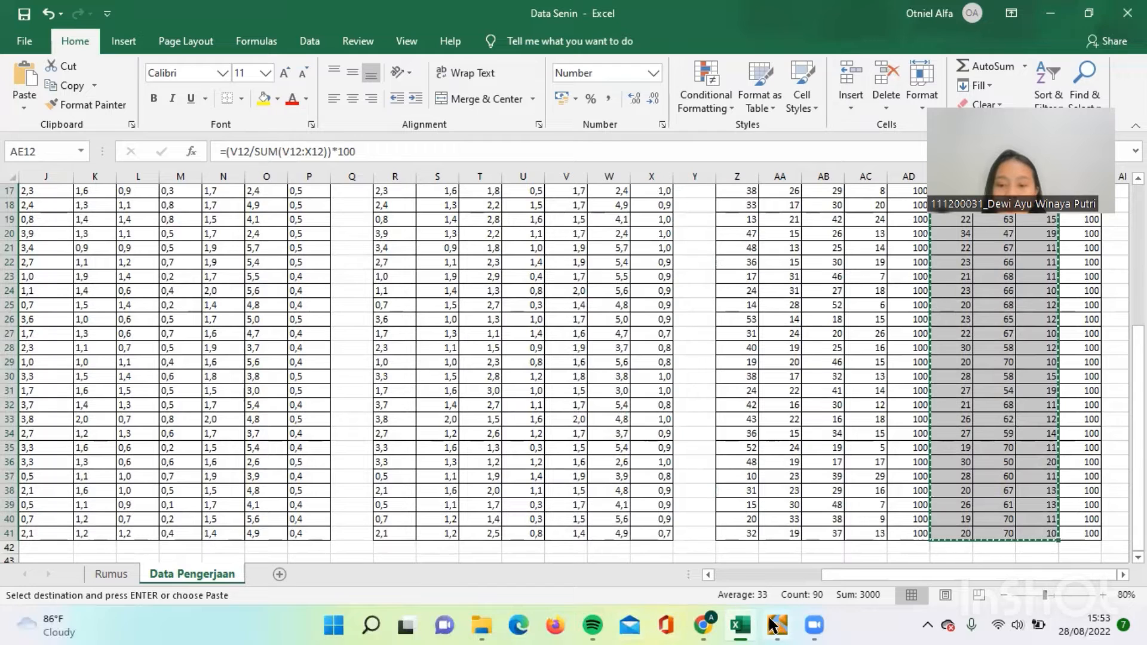
mouse_move(777, 625)
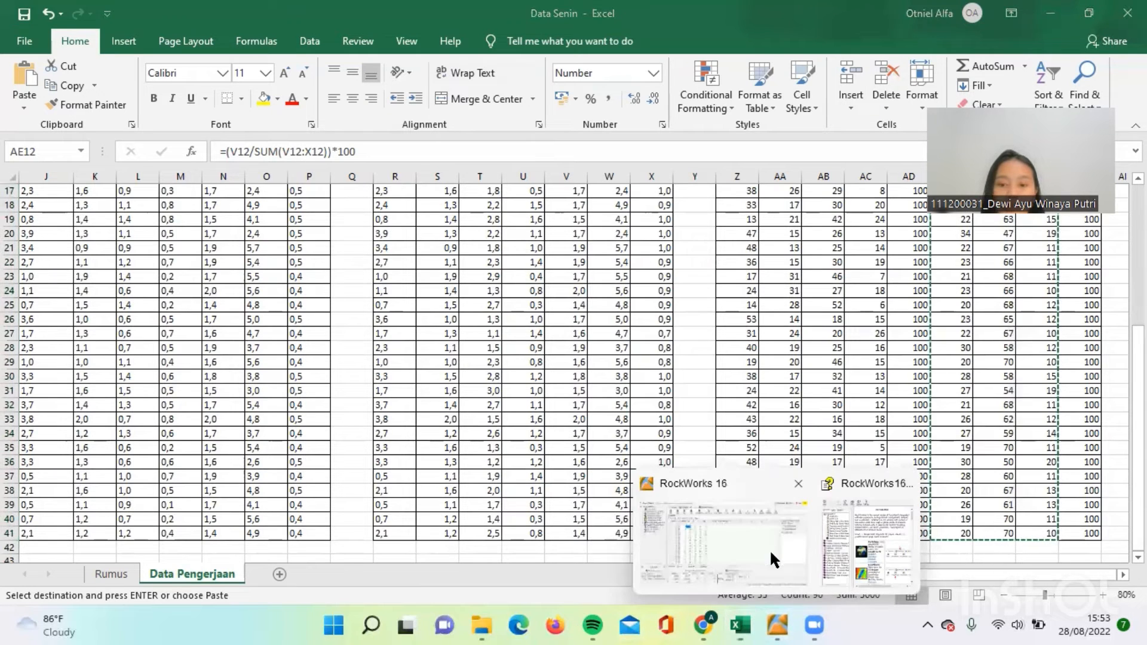
click(771, 556)
click(475, 196)
key(ctrl+v)
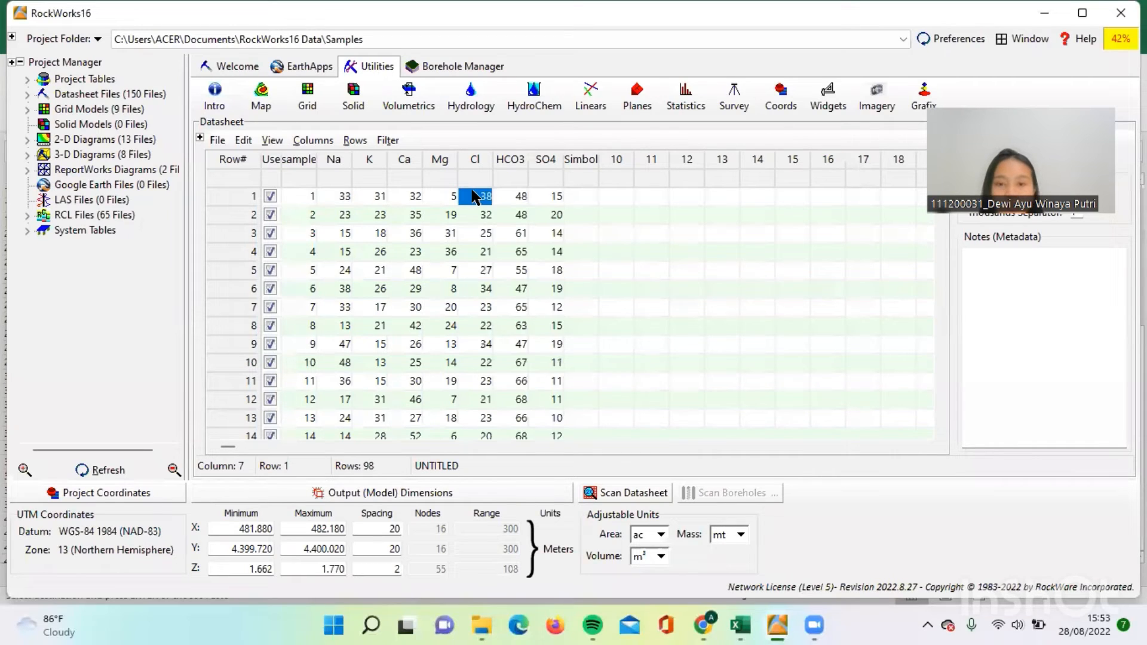
Step: Assign the filled circle symbol, number 15 in the symbol library, to row 1 of the "Simbol" column
click(589, 196)
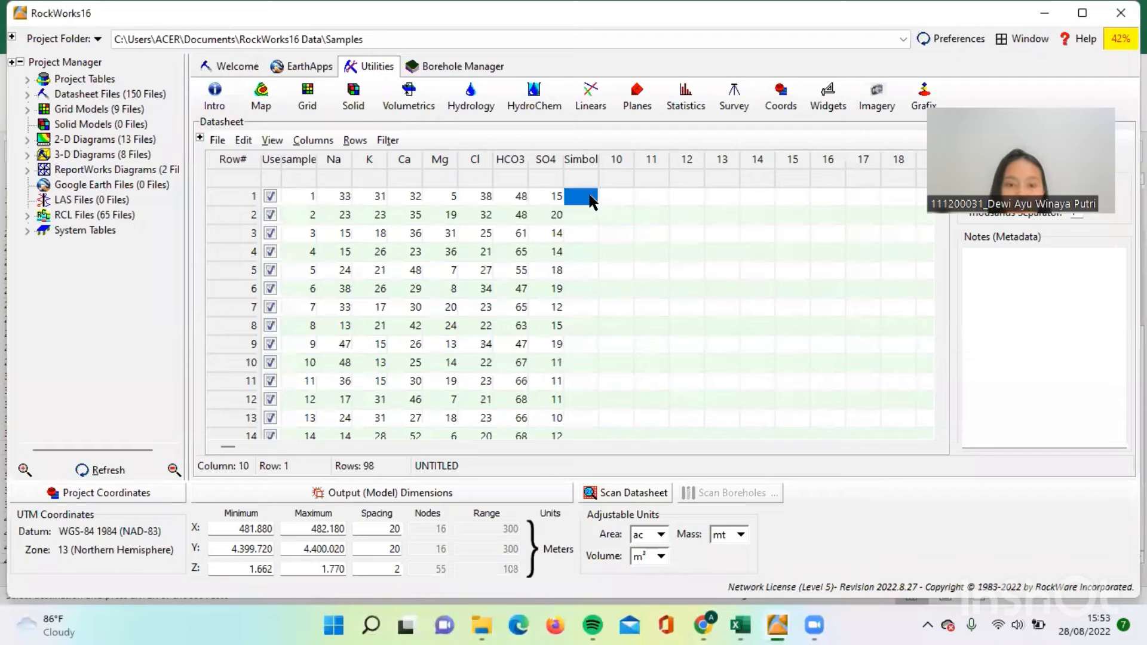
right_click(590, 199)
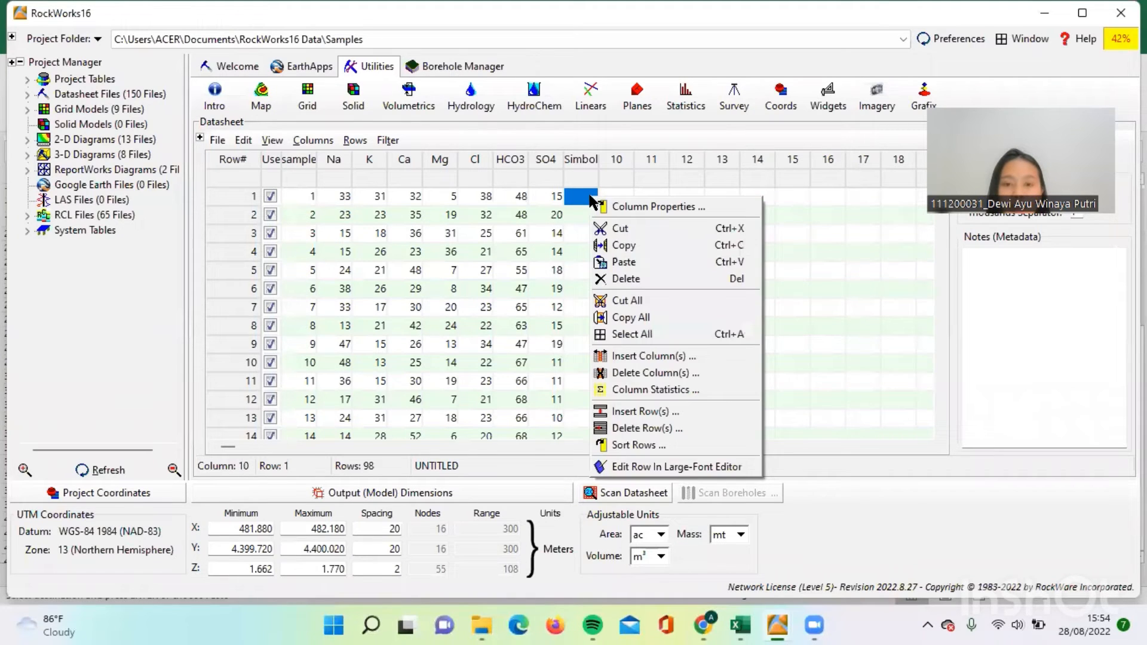
click(587, 202)
double_click(589, 200)
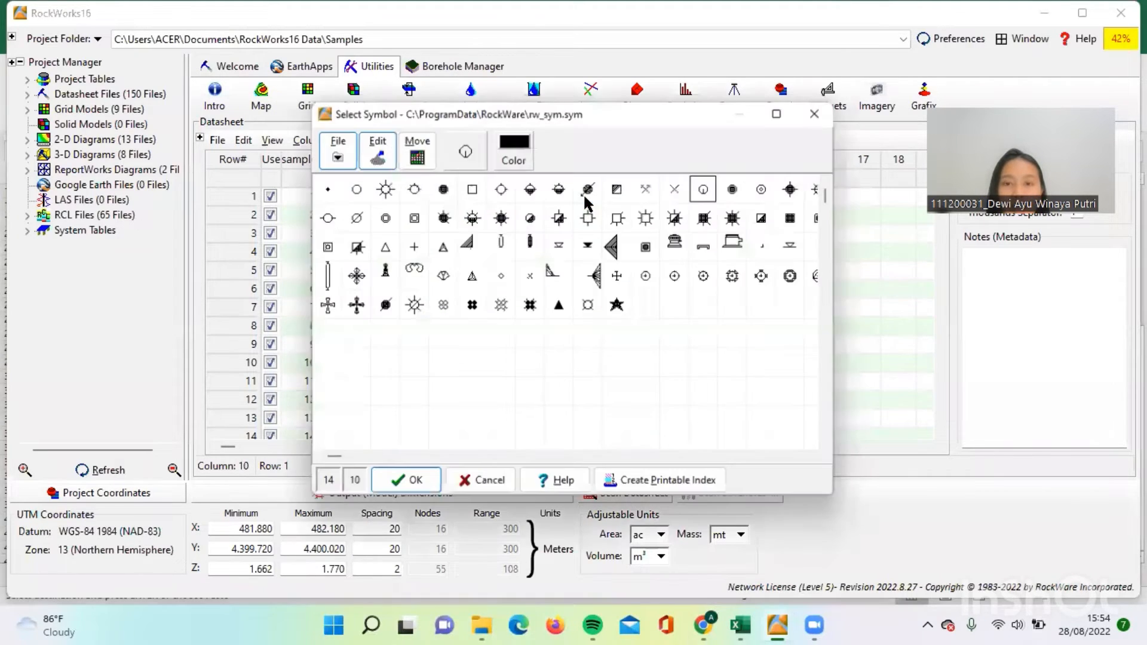
click(737, 188)
click(402, 483)
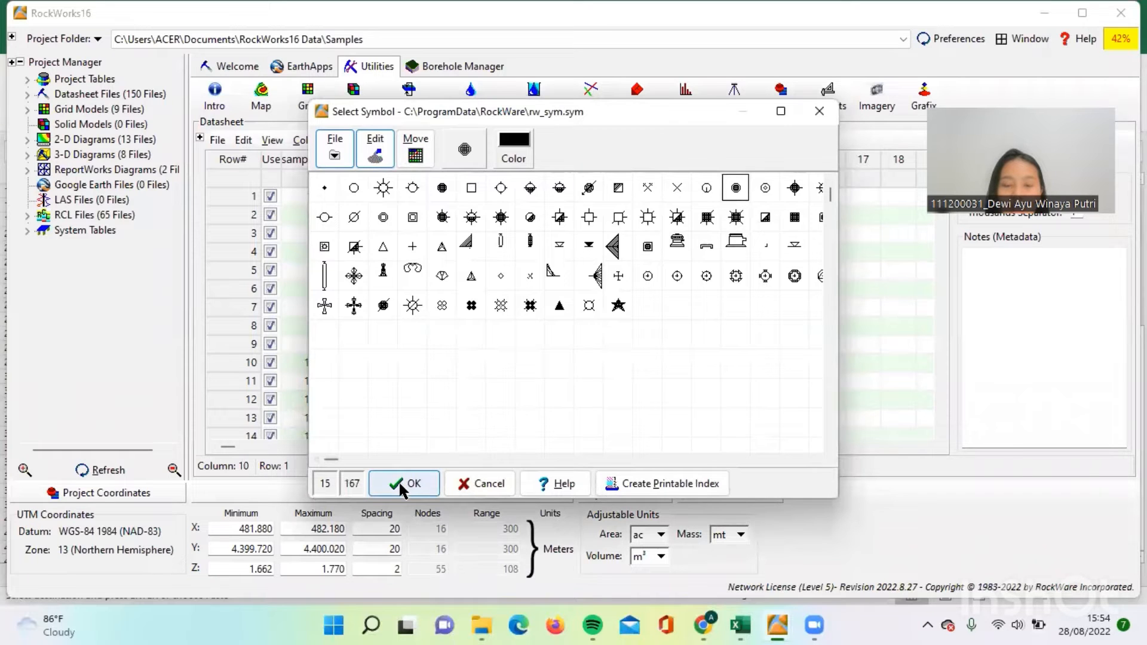
Step: Copy the row 1 symbol into rows 2 to 30 of the "Simbol" column
click(582, 195)
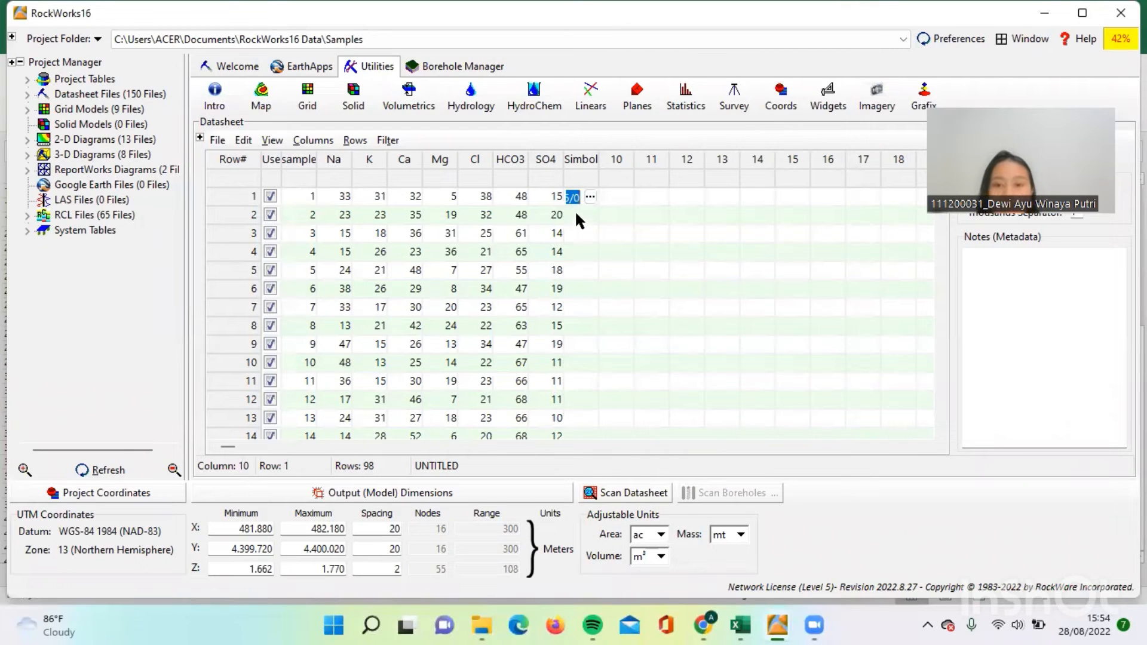
click(576, 215)
mouse_move(573, 219)
mouse_down()
mouse_move(593, 449)
mouse_move(573, 410)
mouse_move(572, 242)
mouse_up()
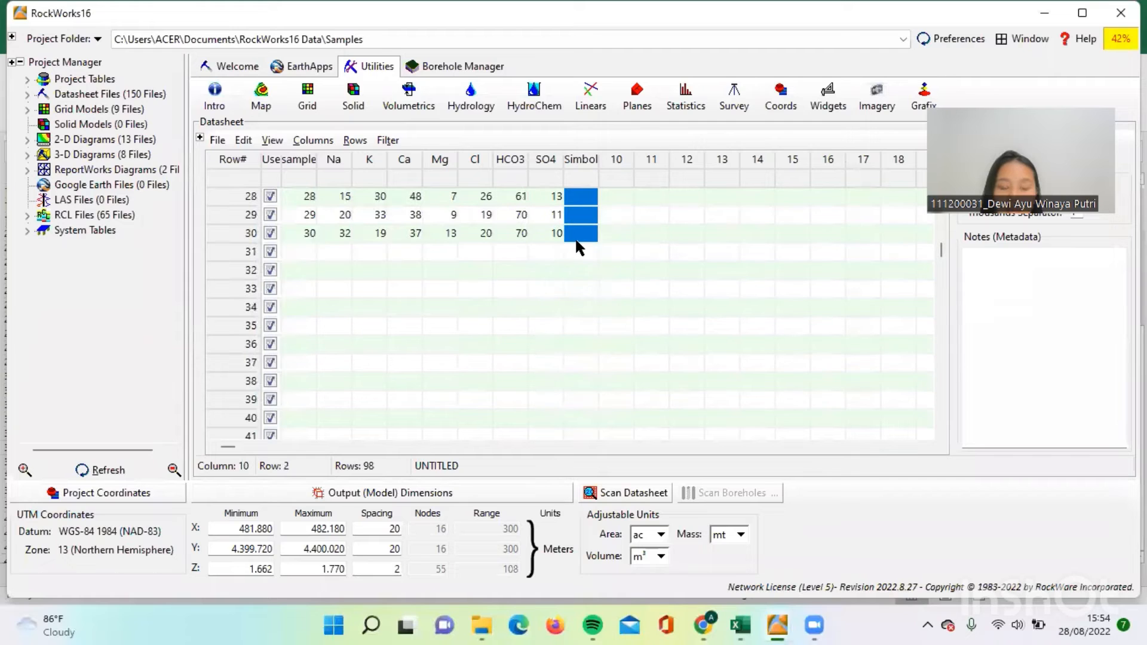
key(ctrl+v)
click(614, 221)
scroll(615, 229, up, 5)
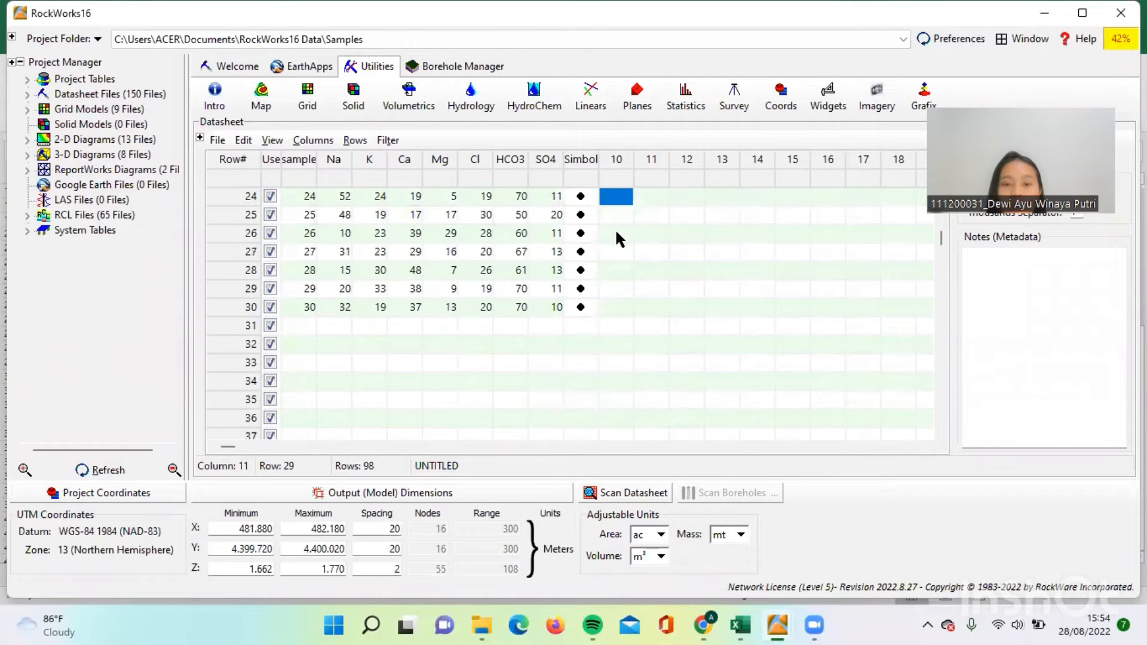
scroll(616, 233, up, 8)
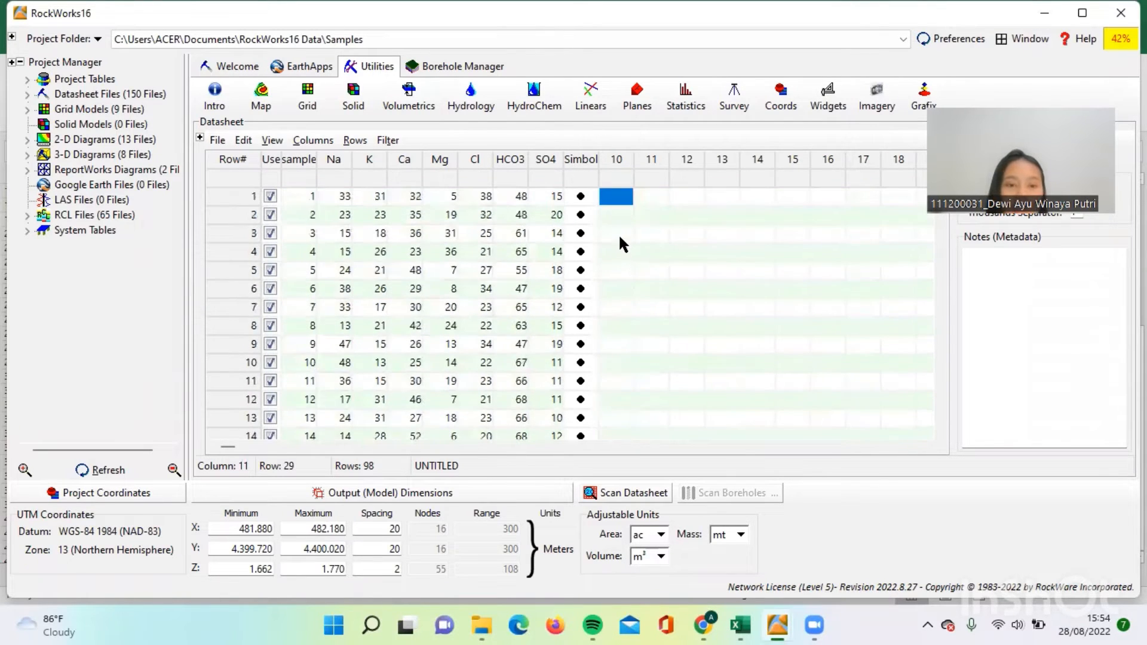
Step: Start a HydroChem Piper Diagram and set its Ca (Cation) input column to Ca
click(541, 95)
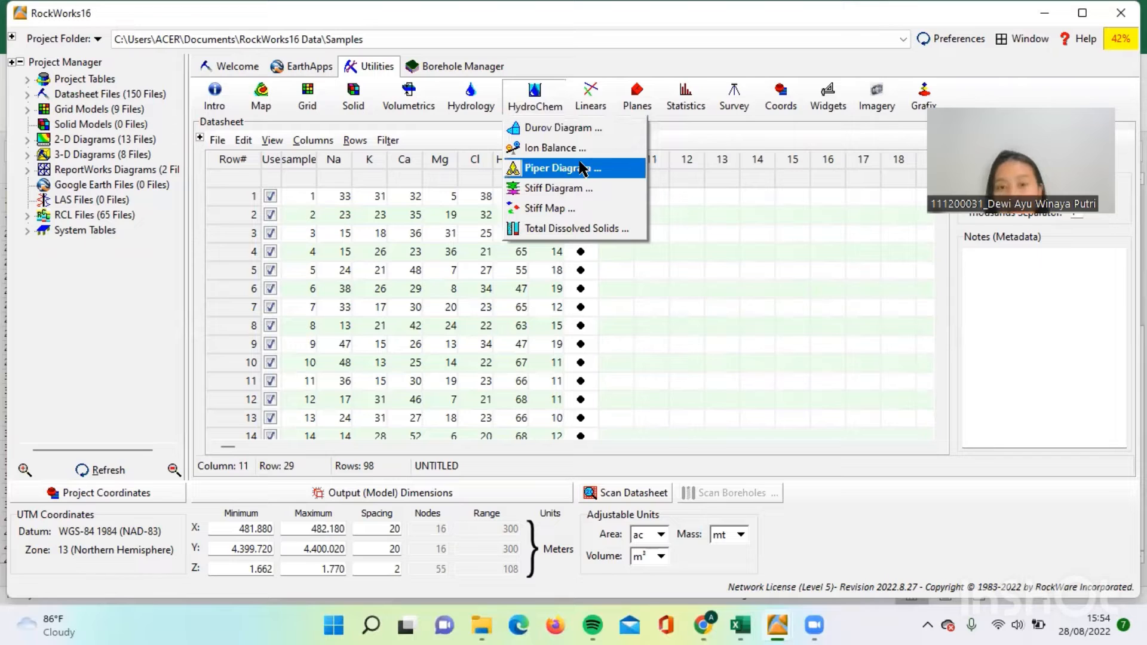
click(533, 96)
click(533, 95)
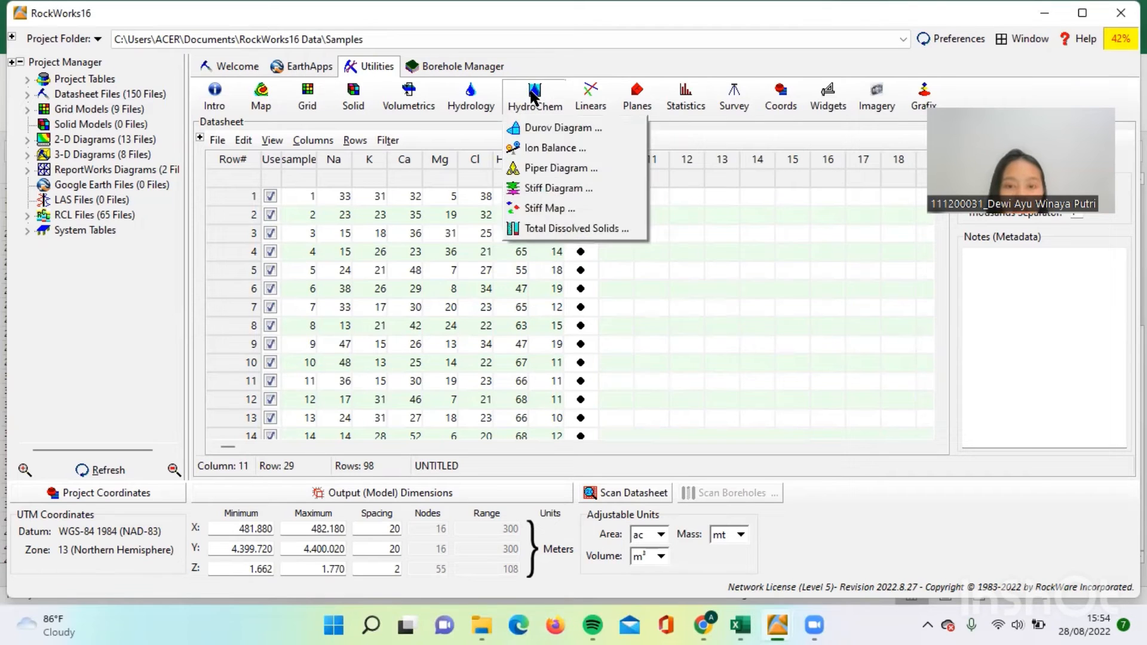
click(618, 170)
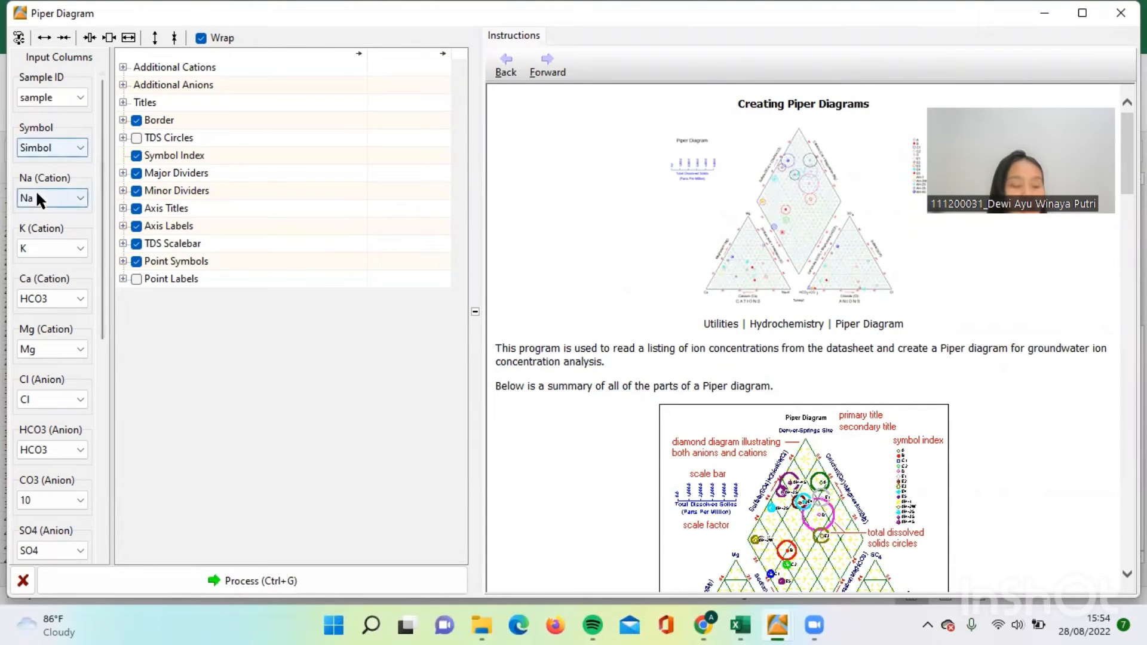
click(78, 300)
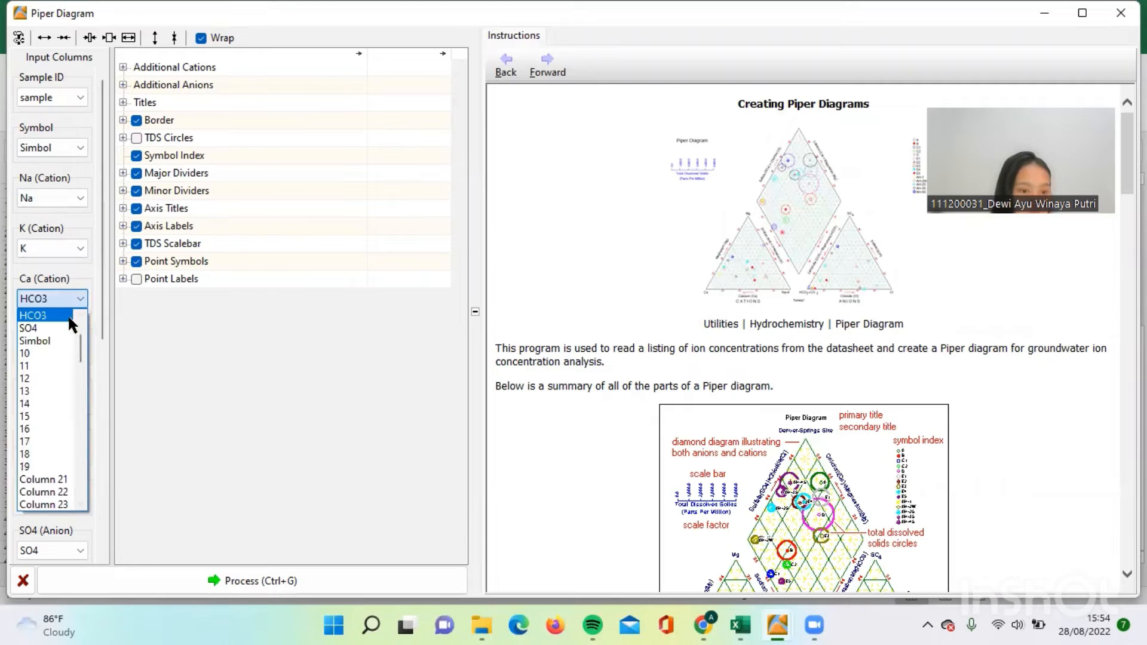
scroll(37, 393, down, 8)
scroll(37, 392, down, 14)
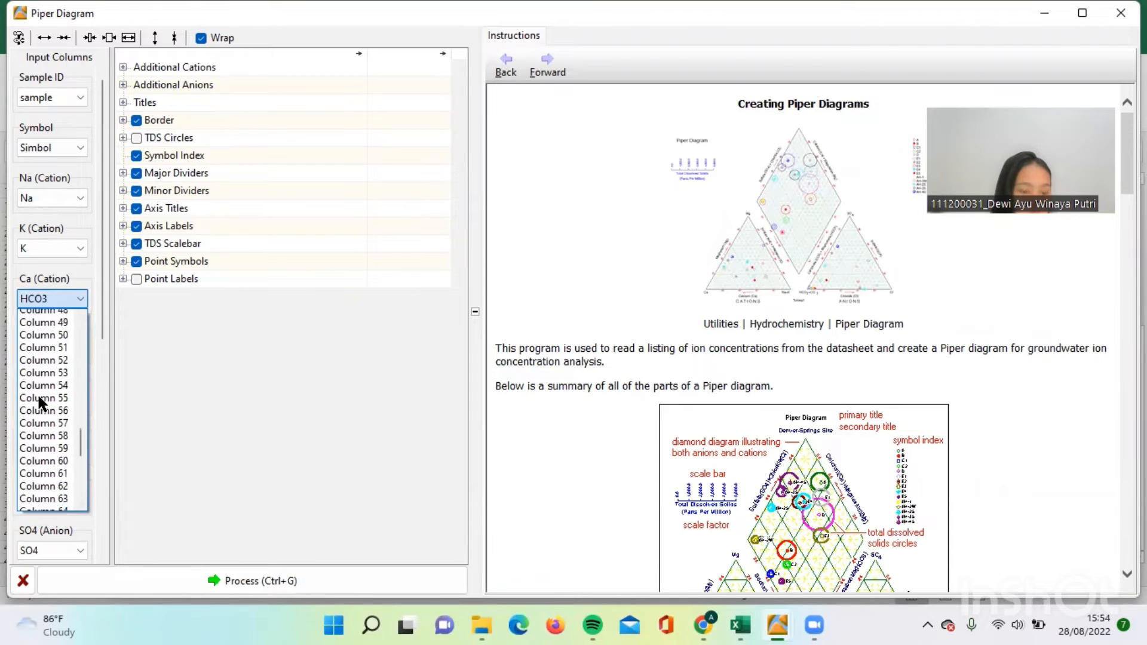
scroll(37, 388, up, 14)
scroll(37, 380, up, 10)
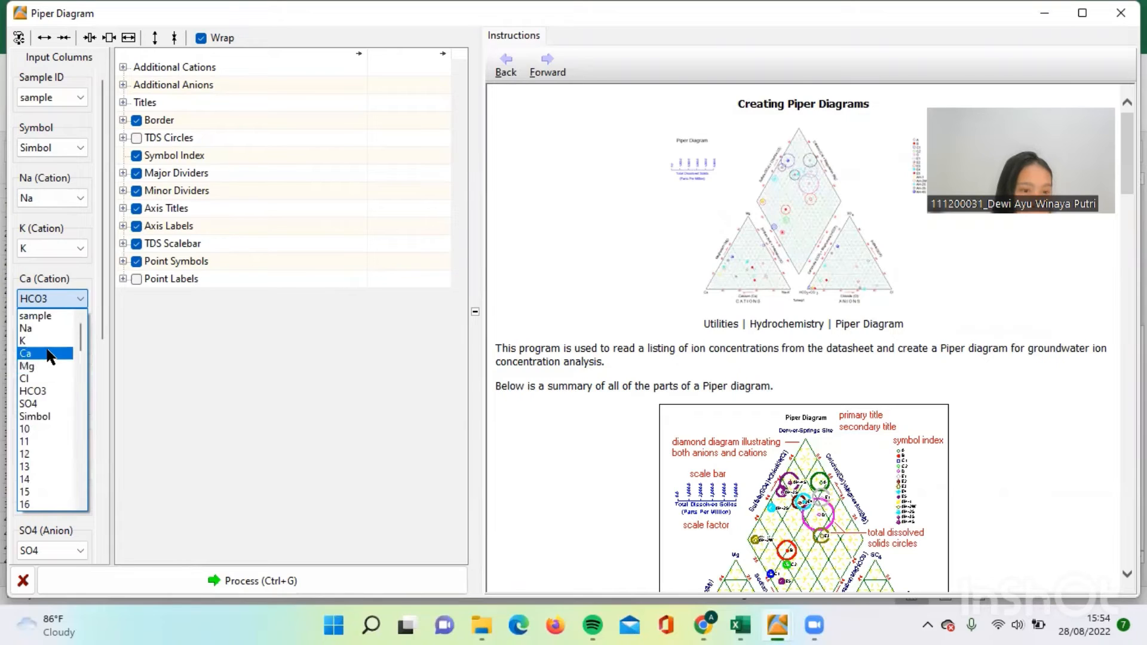
click(25, 353)
click(45, 347)
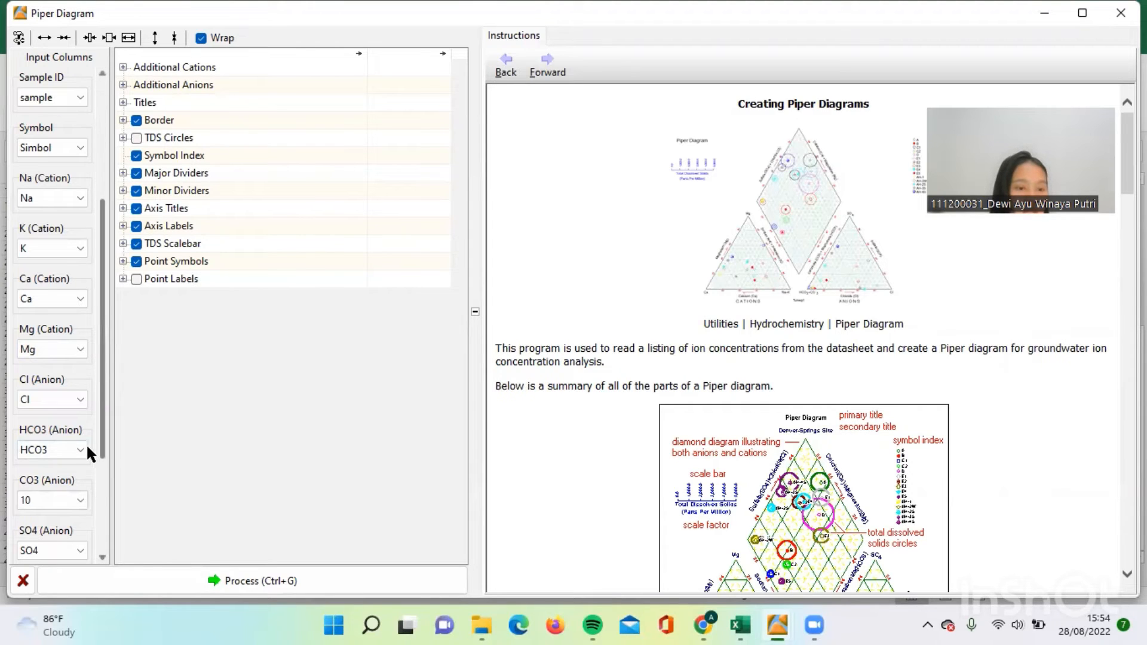
Step: Check the remaining Piper input columns and process the Piper diagram
scroll(86, 443, down, 3)
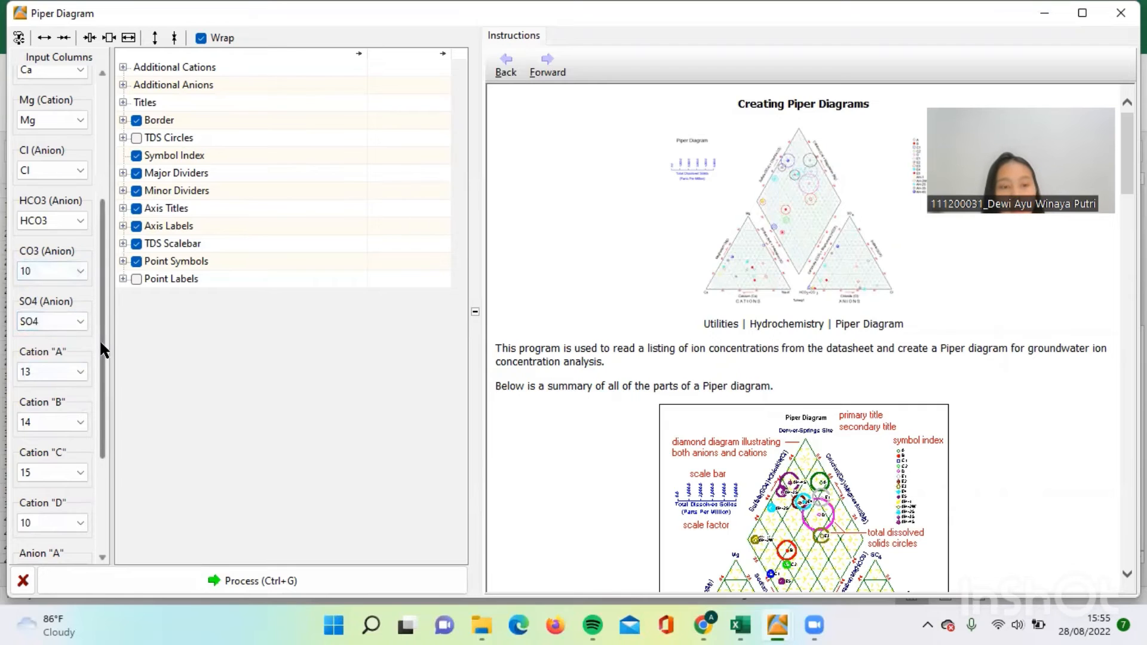
drag(99, 339, 105, 173)
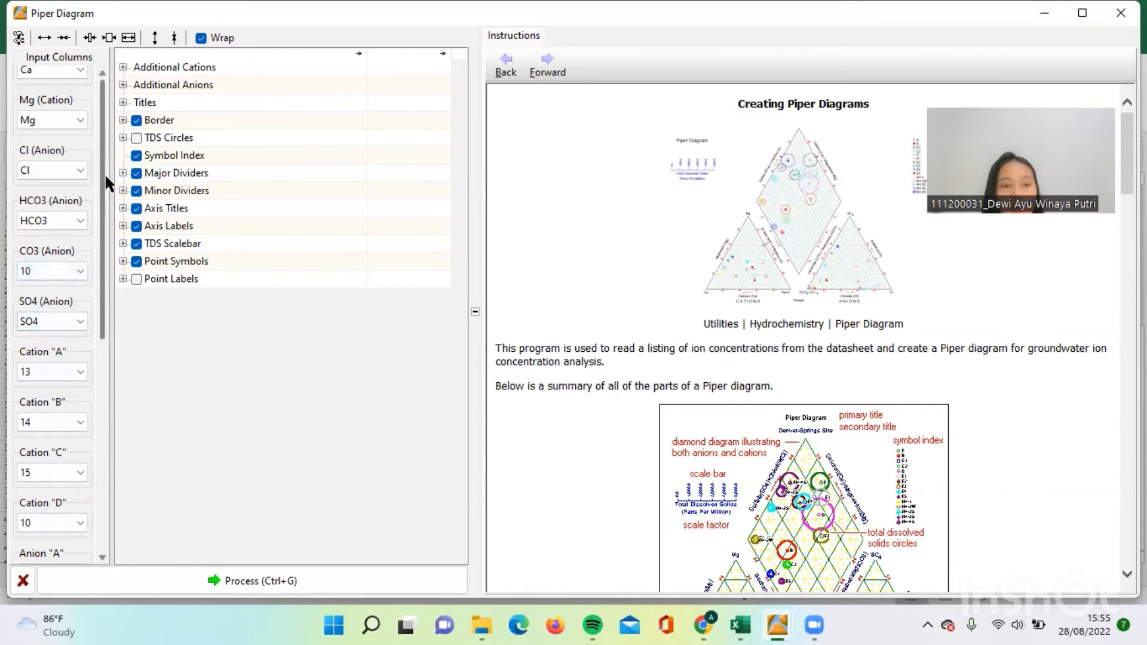
click(336, 582)
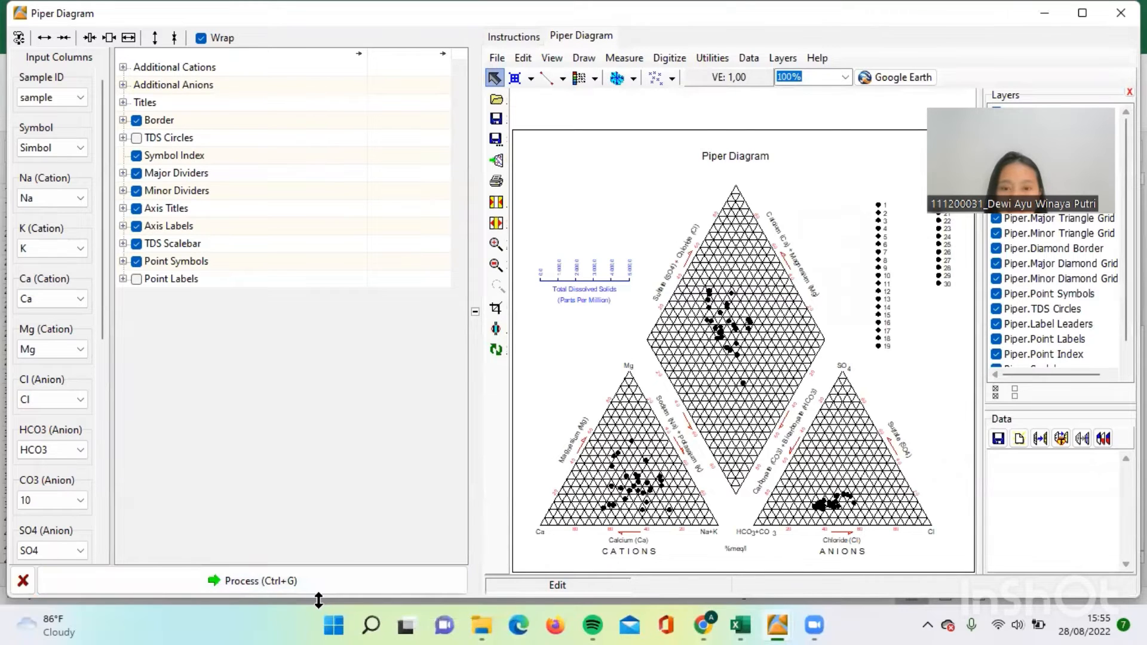
Step: Export the Piper diagram as a JPEG with the default options, at 300 pixels per inch and 24-bit color
click(496, 57)
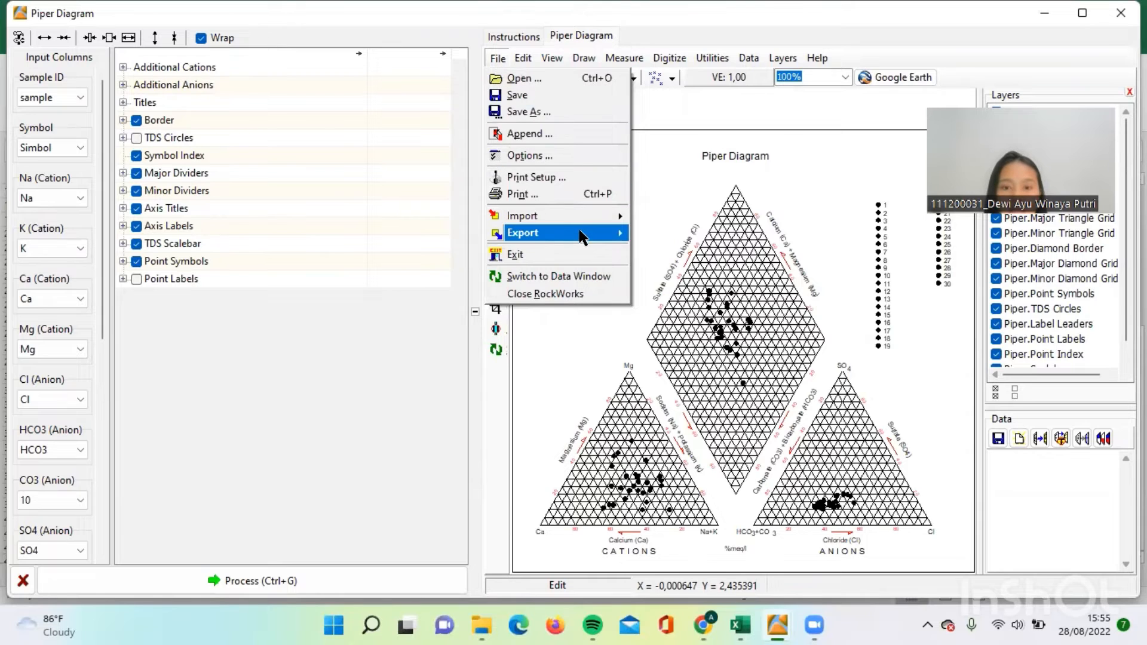
mouse_move(580, 233)
click(659, 256)
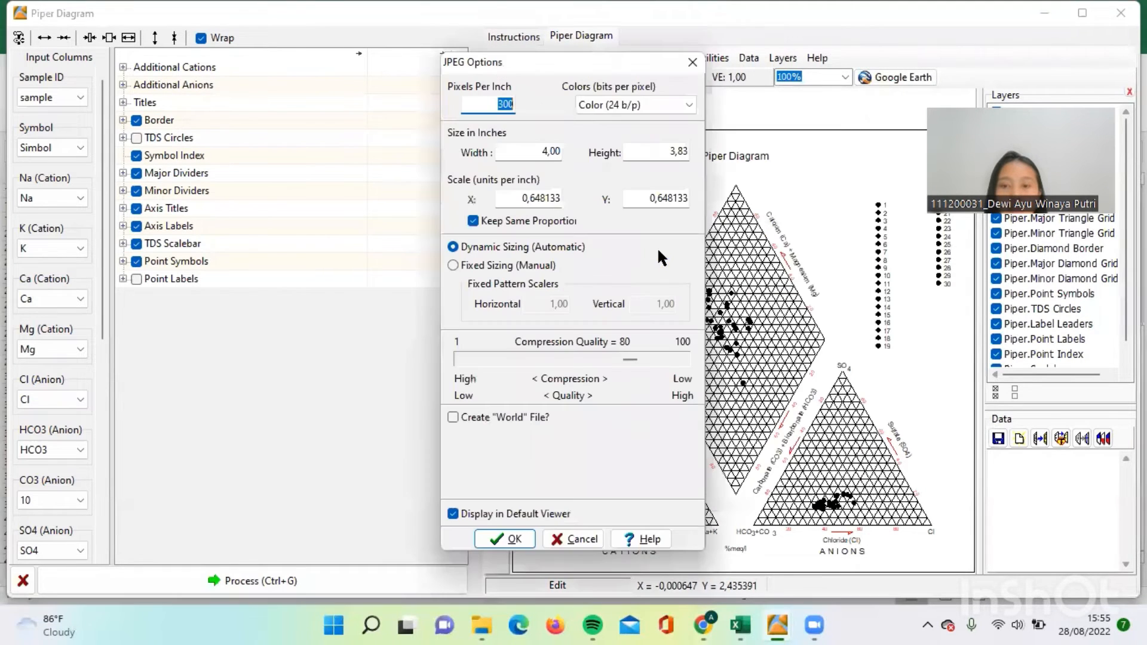
click(511, 541)
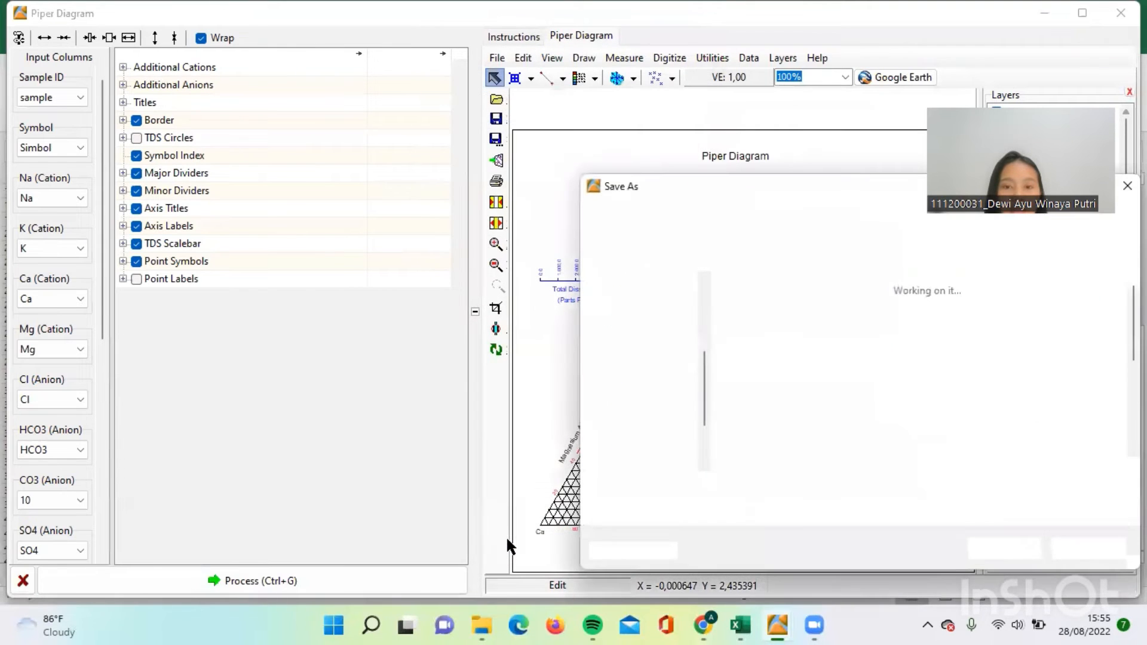
Step: Save the JPEG in the personal folder under Documents, naming it with the author's first name followed by "Piper Diagram"
click(653, 347)
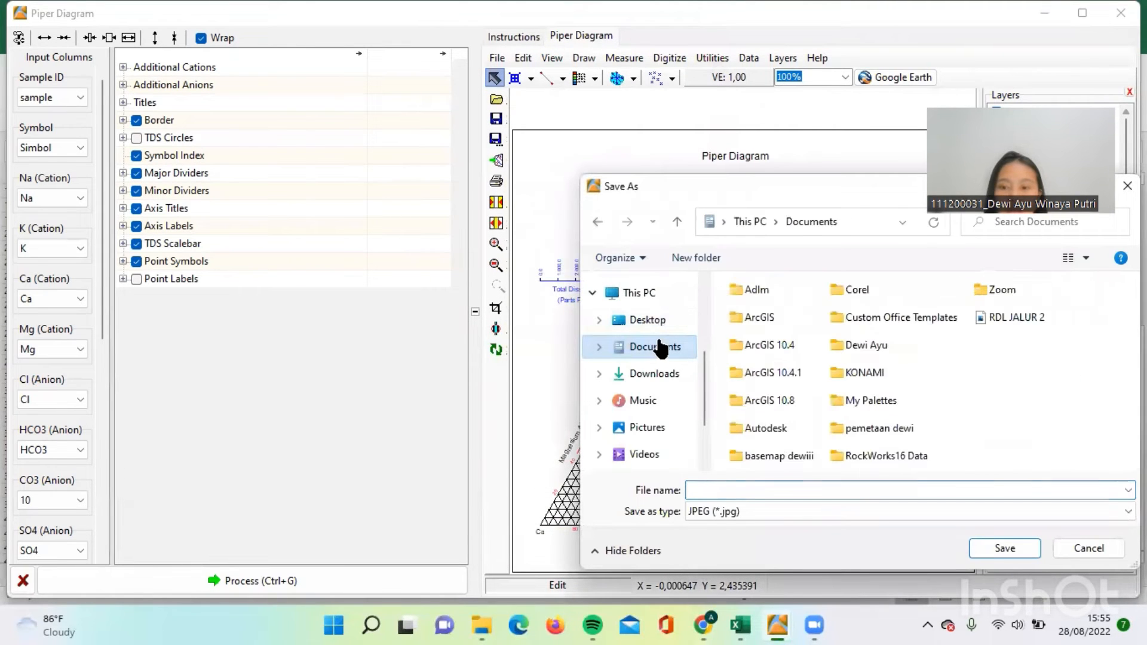
double_click(869, 340)
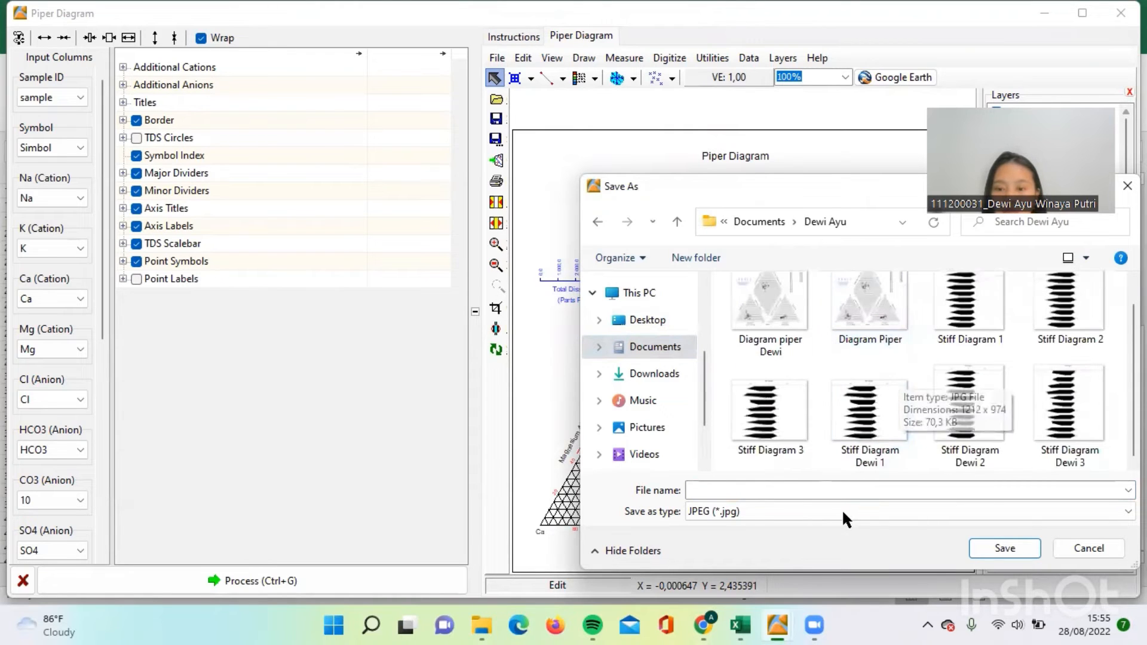
click(829, 491)
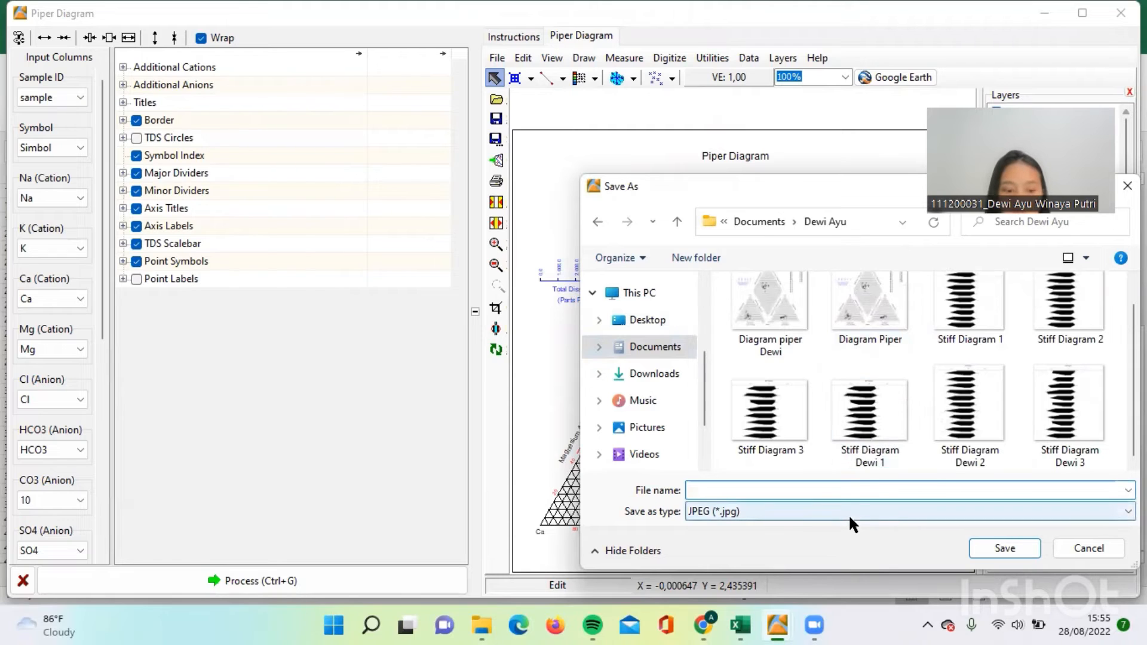
text(1 )
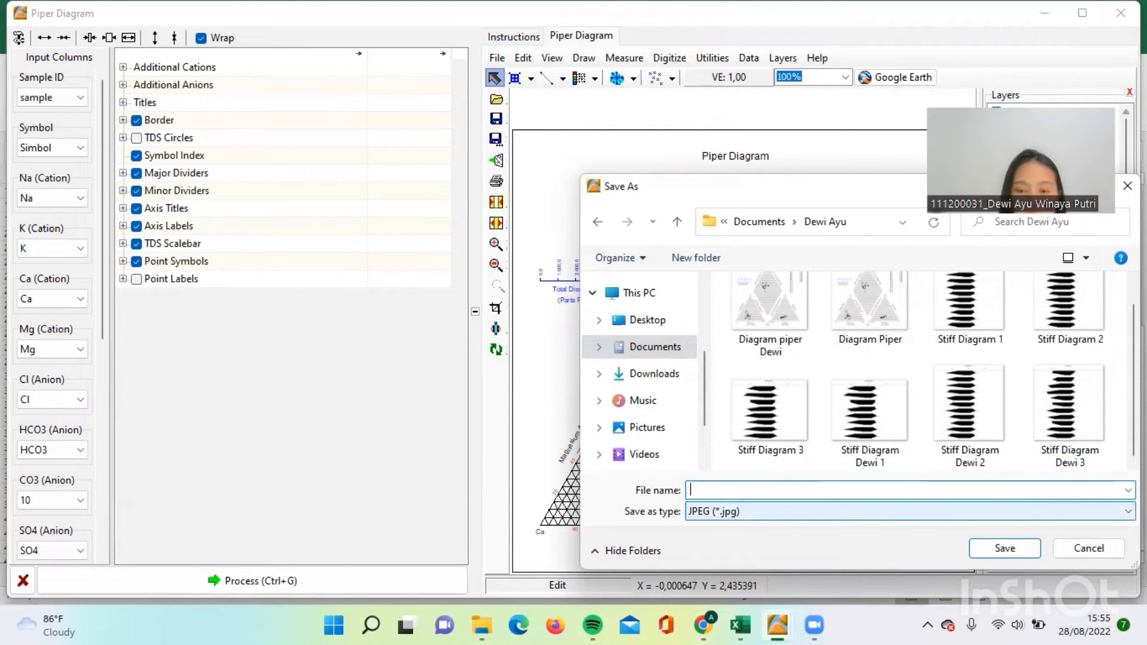
text(Dewi Pi)
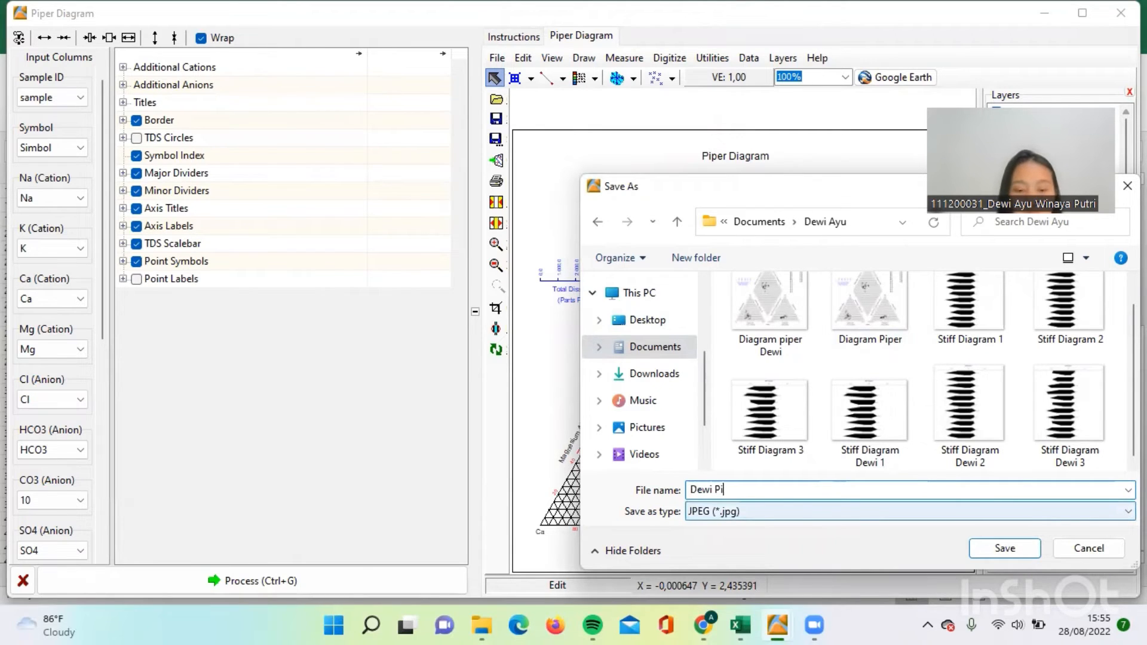
text(per Diagra)
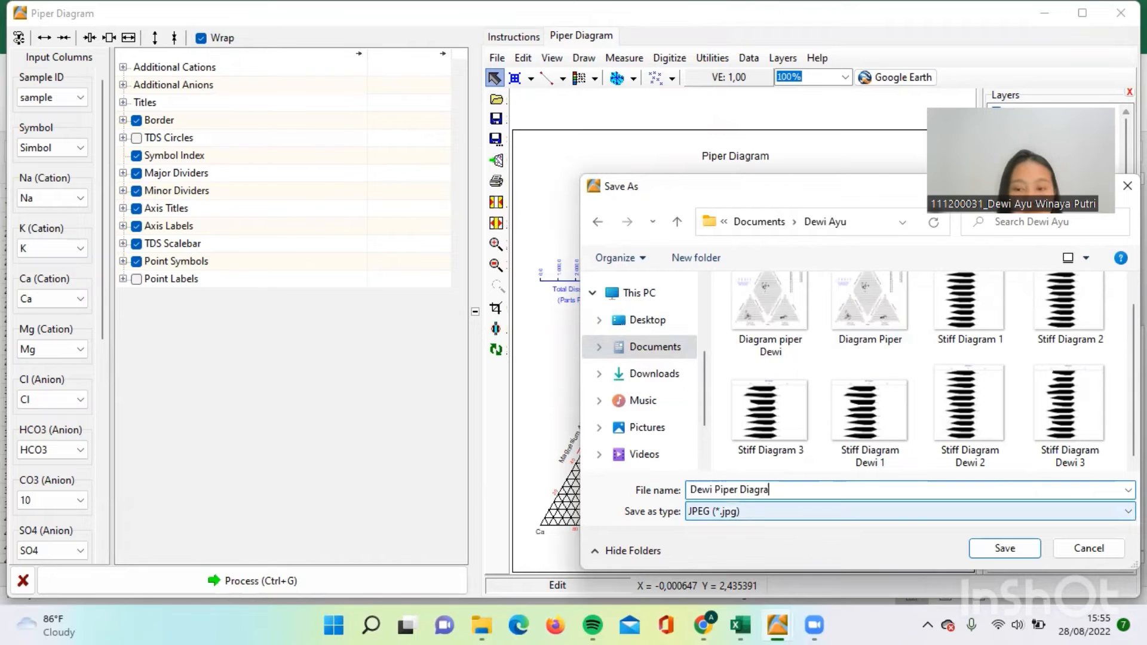
text(m)
key(Return)
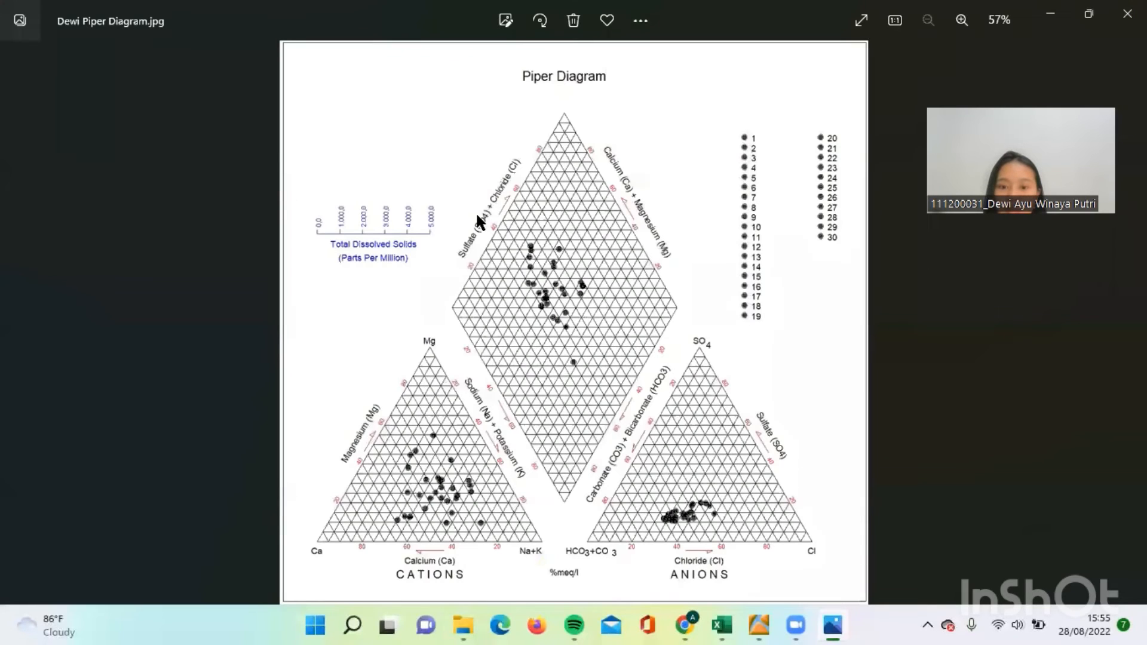
Step: Close the exported image and the Piper Diagram window without saving changes to the diagram
click(1124, 12)
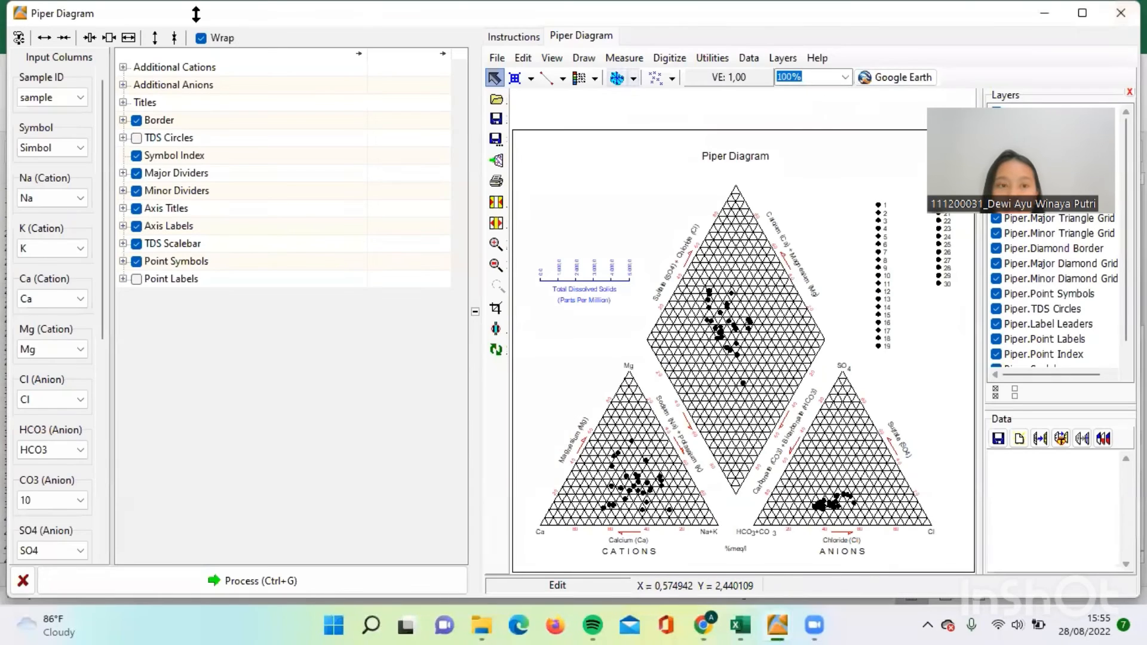
click(1117, 8)
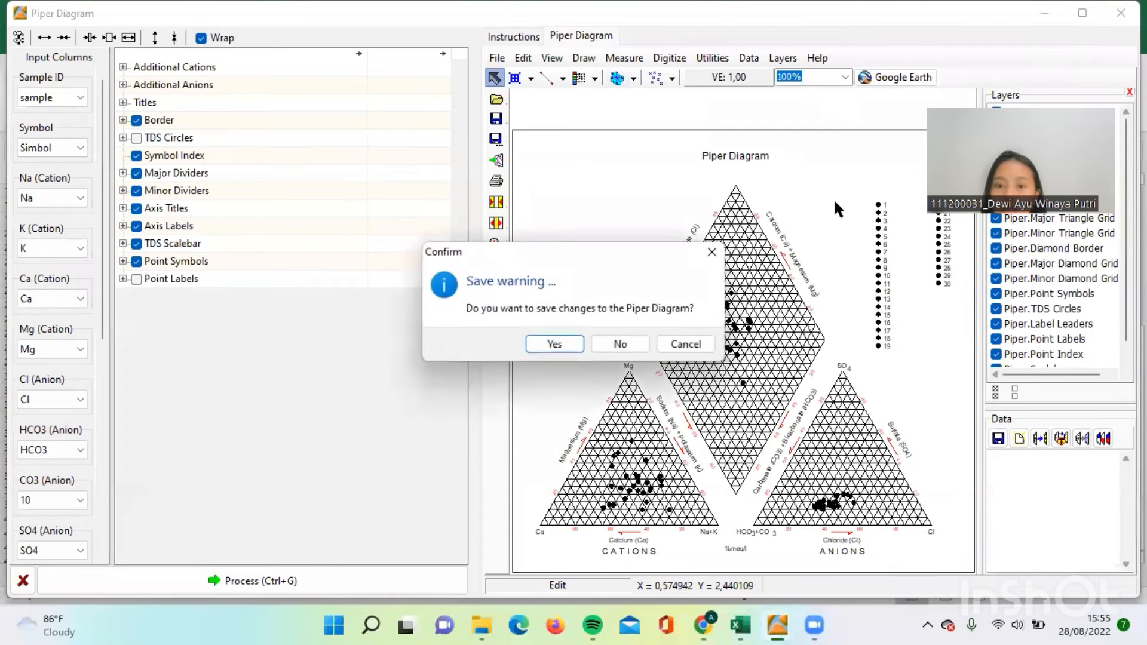
click(613, 339)
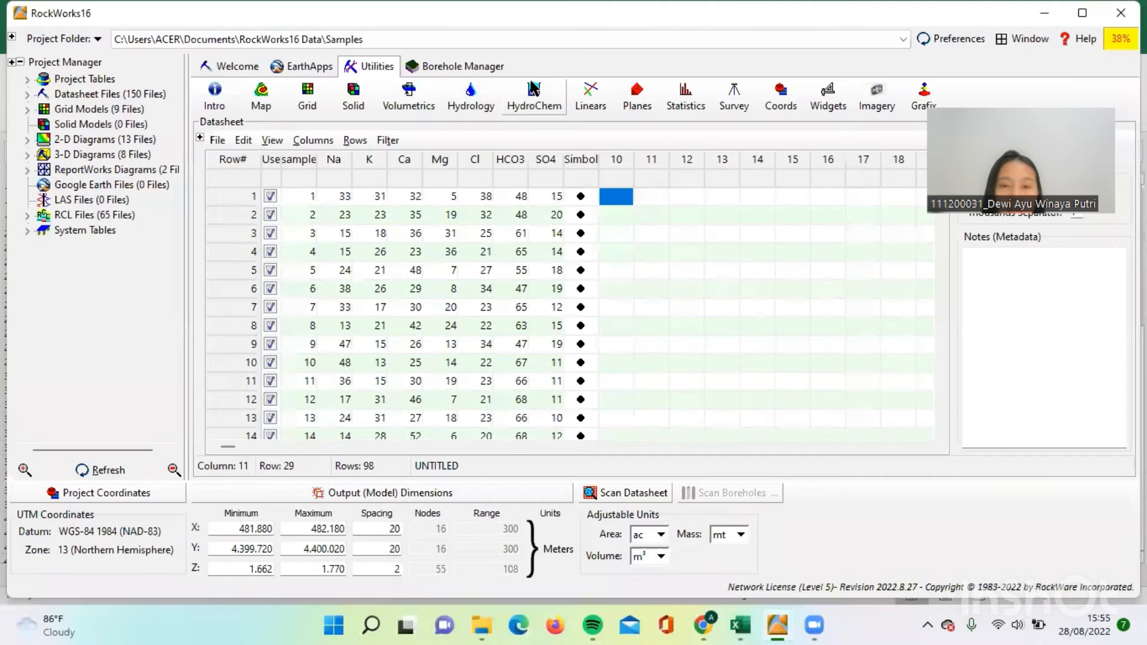
Step: Open the hydrochemistry Stiff Diagram tool, check its input columns, and process the diagrams, accepting the split into separate pages
click(534, 90)
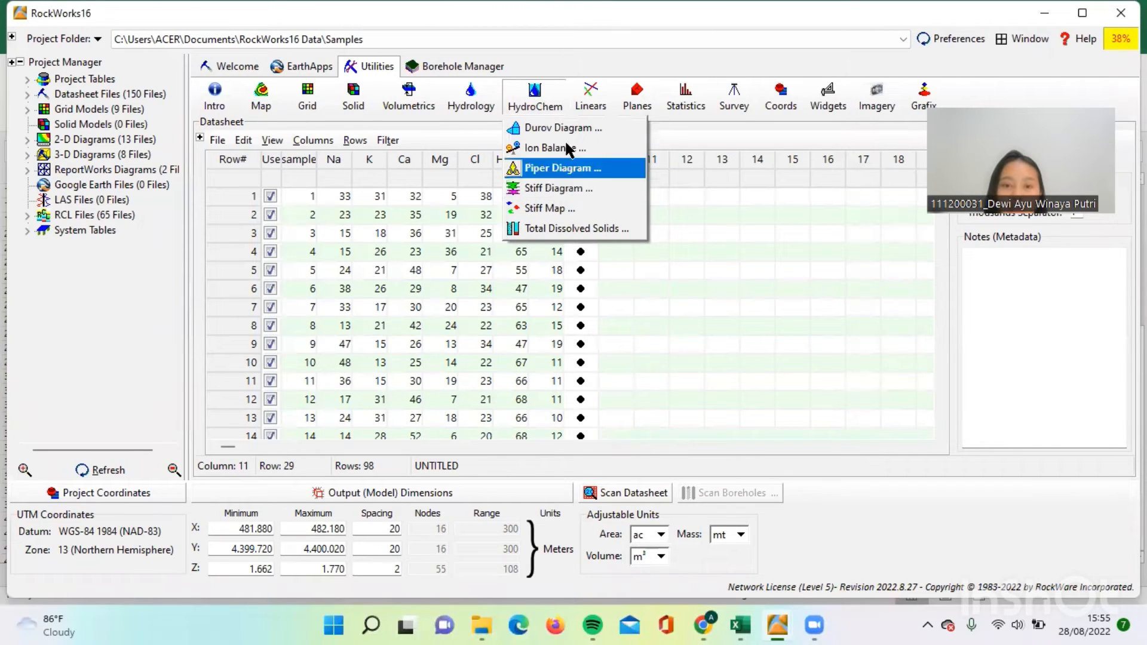
click(548, 91)
click(547, 91)
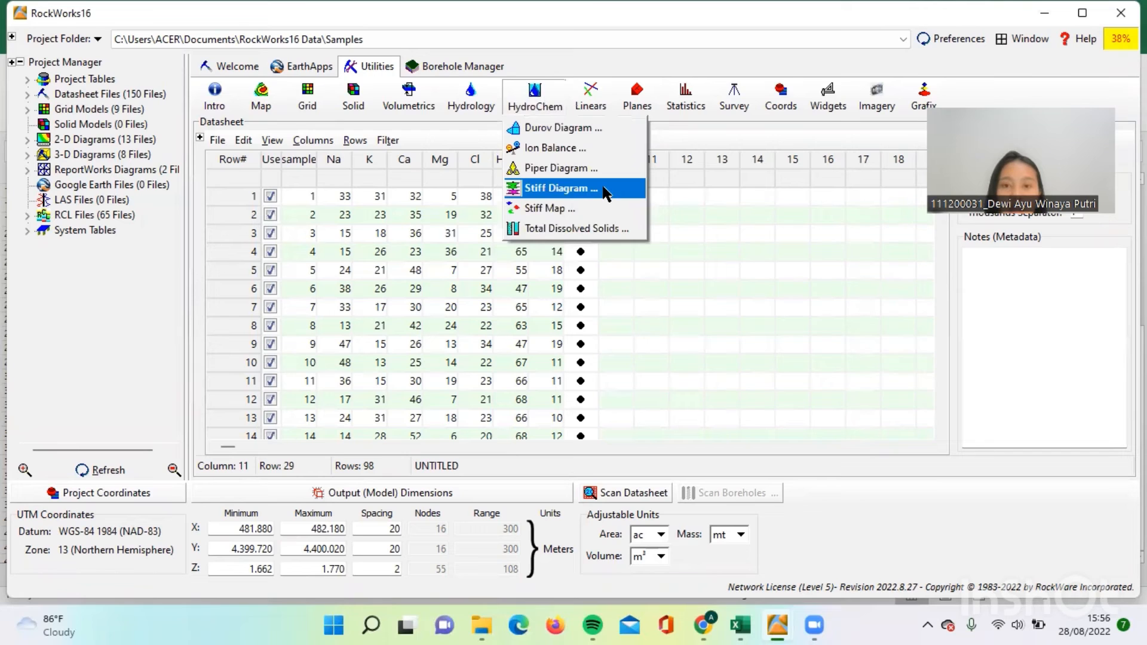
click(605, 193)
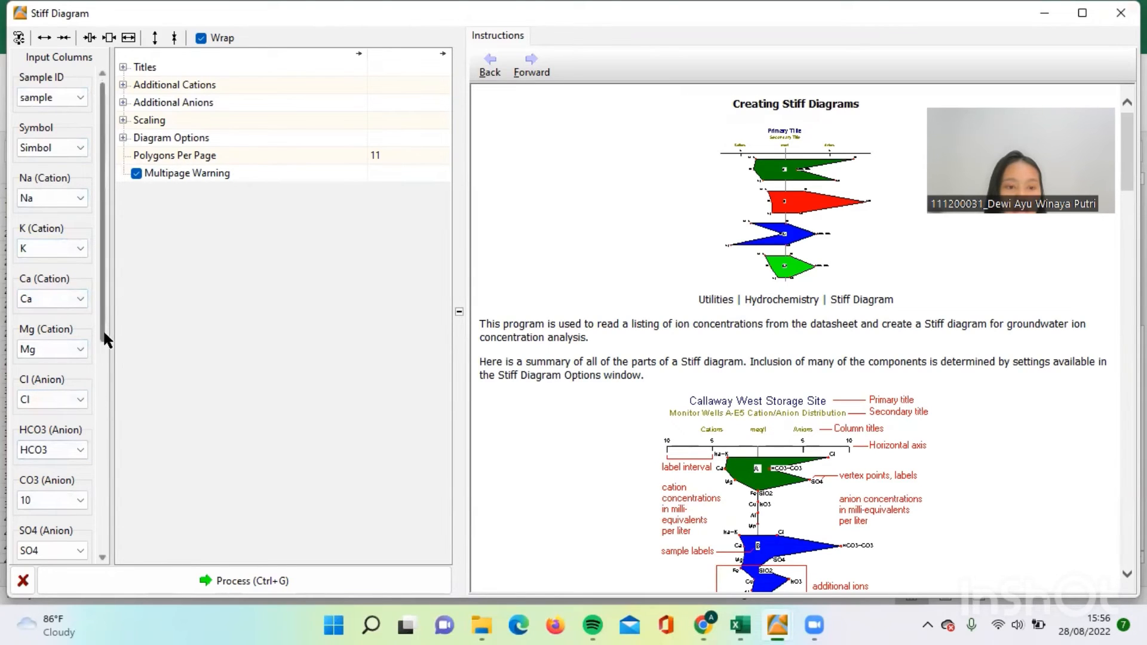
click(106, 454)
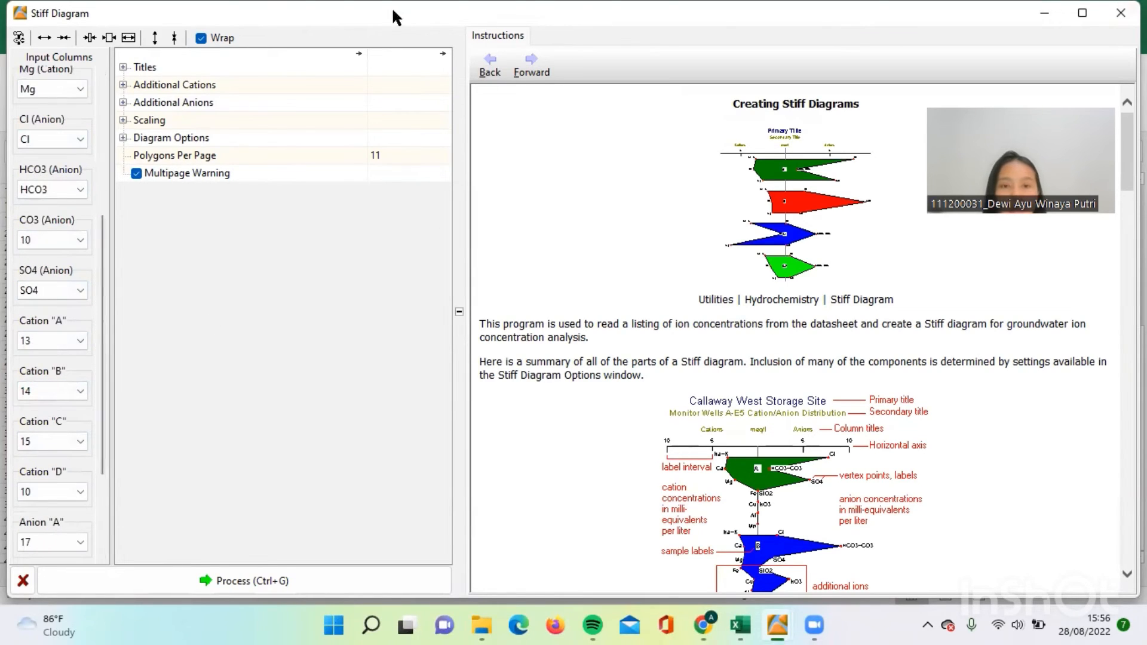
click(310, 584)
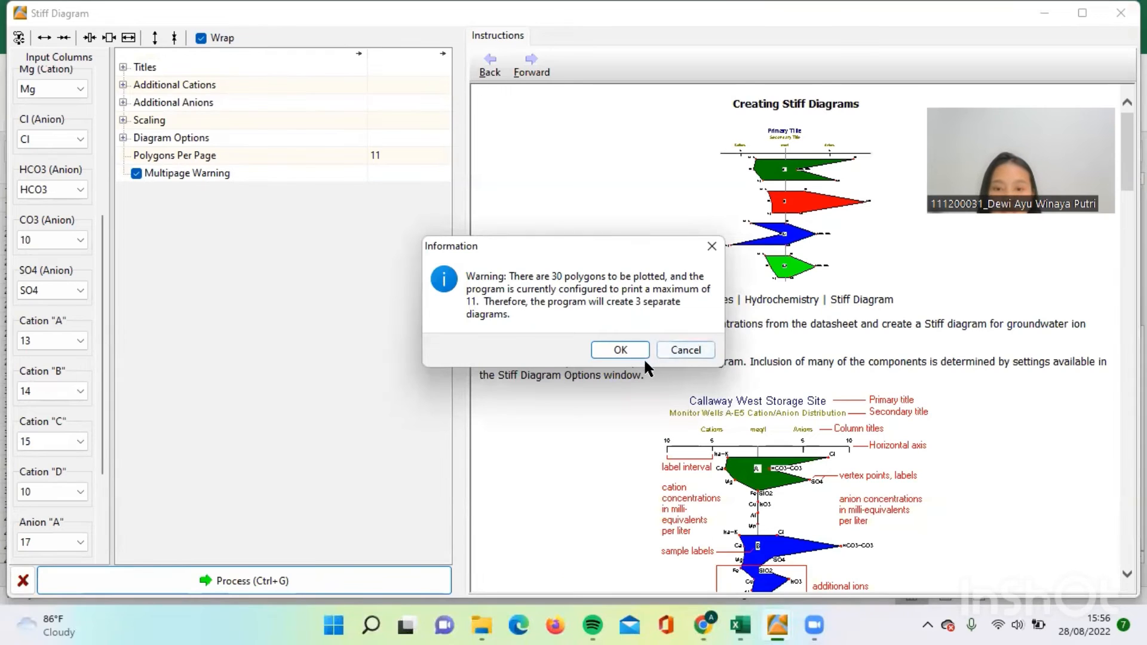
click(605, 344)
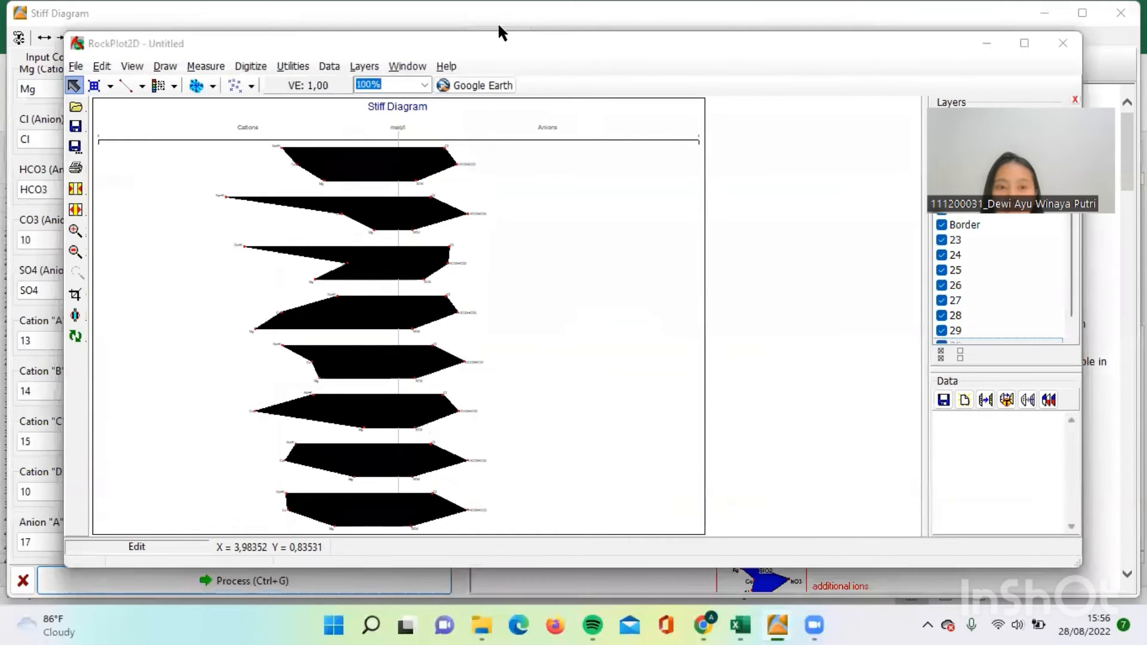
Step: Export the Stiff diagram starting at sample 23 as a JPEG with the default options, at 300 pixels per inch and 24-bit color
click(76, 66)
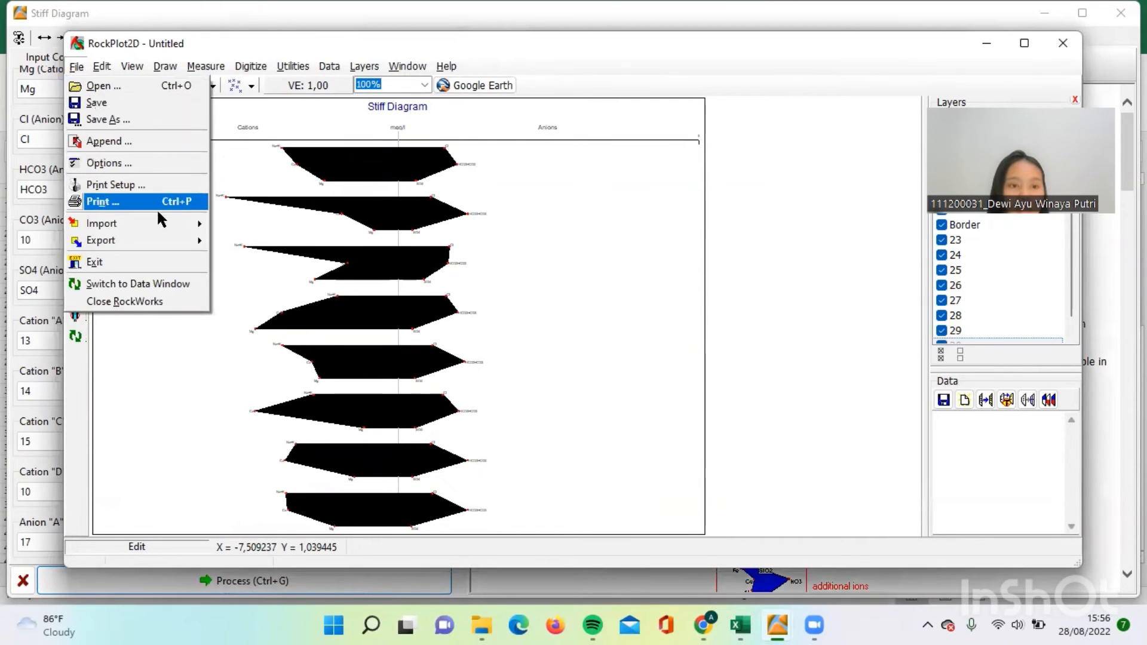
mouse_move(143, 241)
click(250, 259)
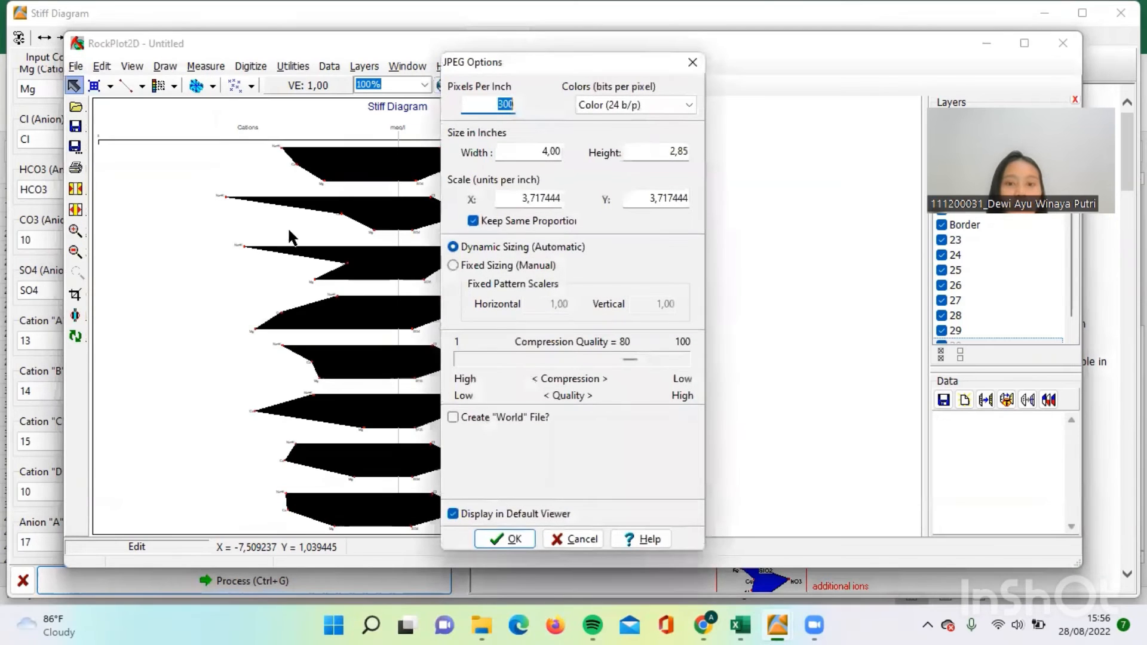
click(506, 541)
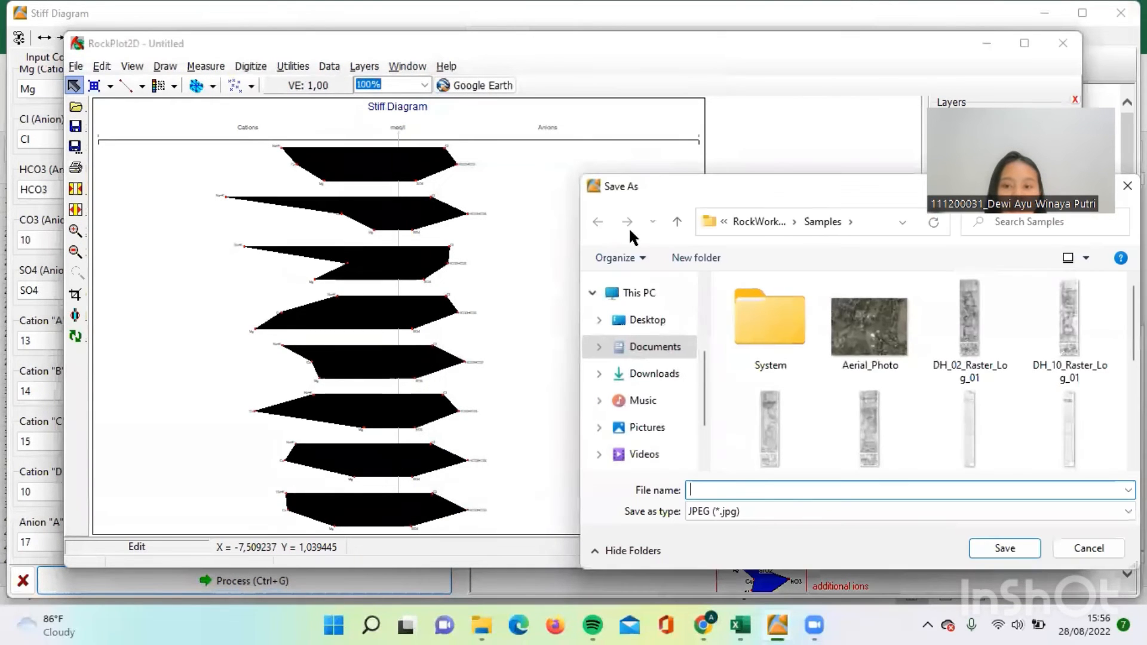
Step: Save the JPEG in the personal folder under Documents, naming it with the author's first name followed by "Stiff Diagram 1"
click(663, 355)
double_click(862, 342)
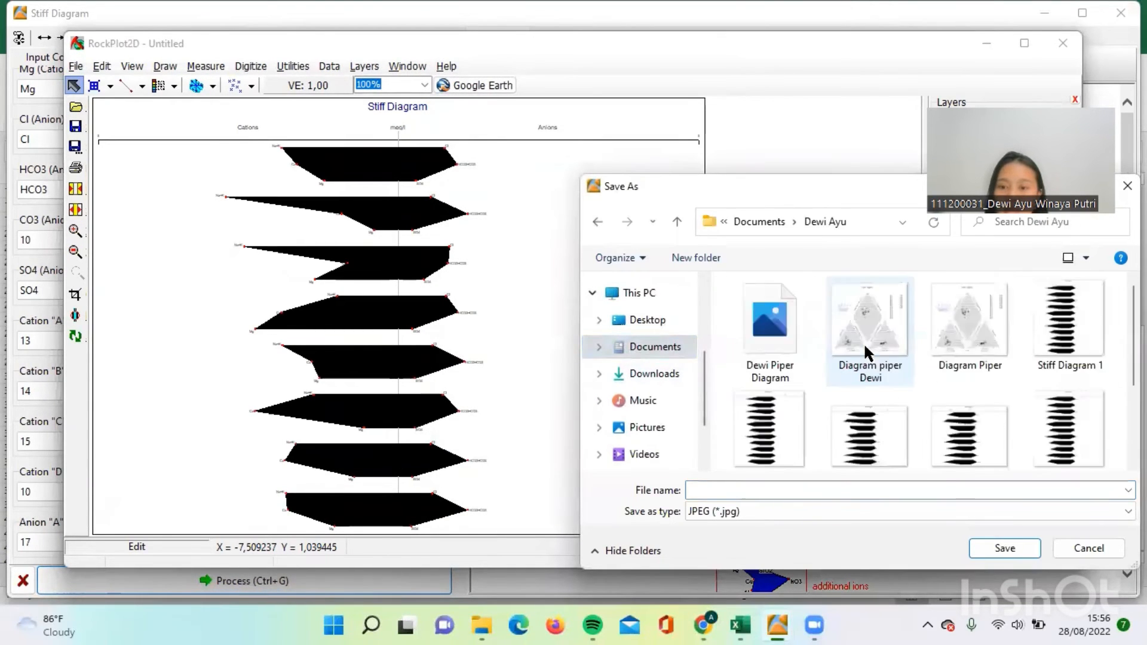
click(782, 491)
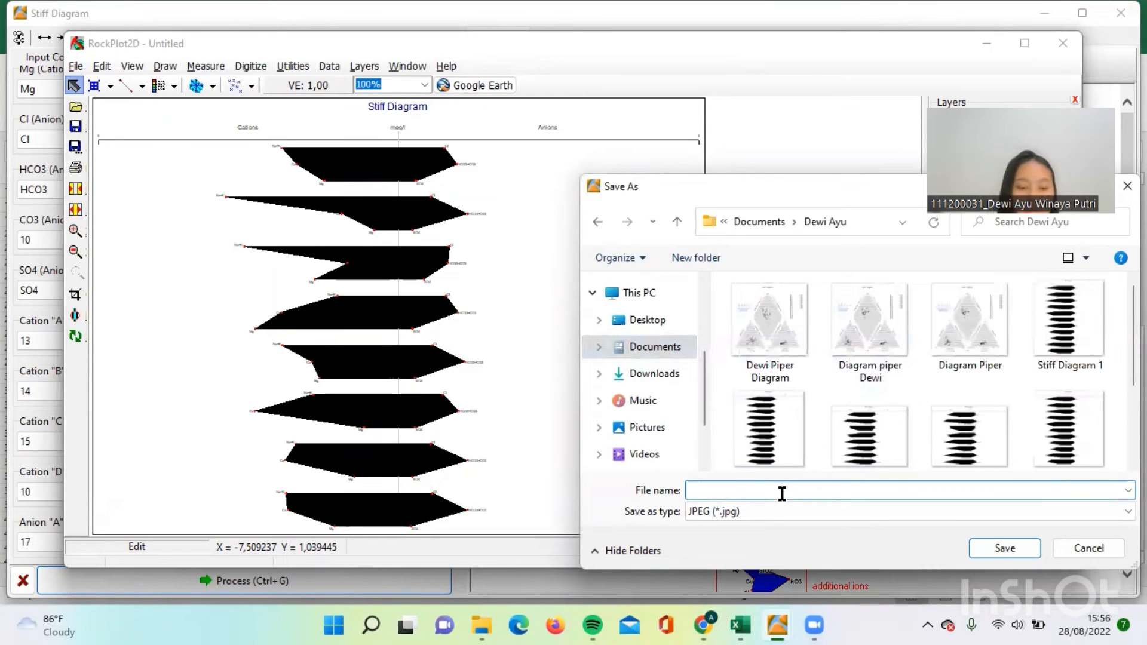
text(Dewi )
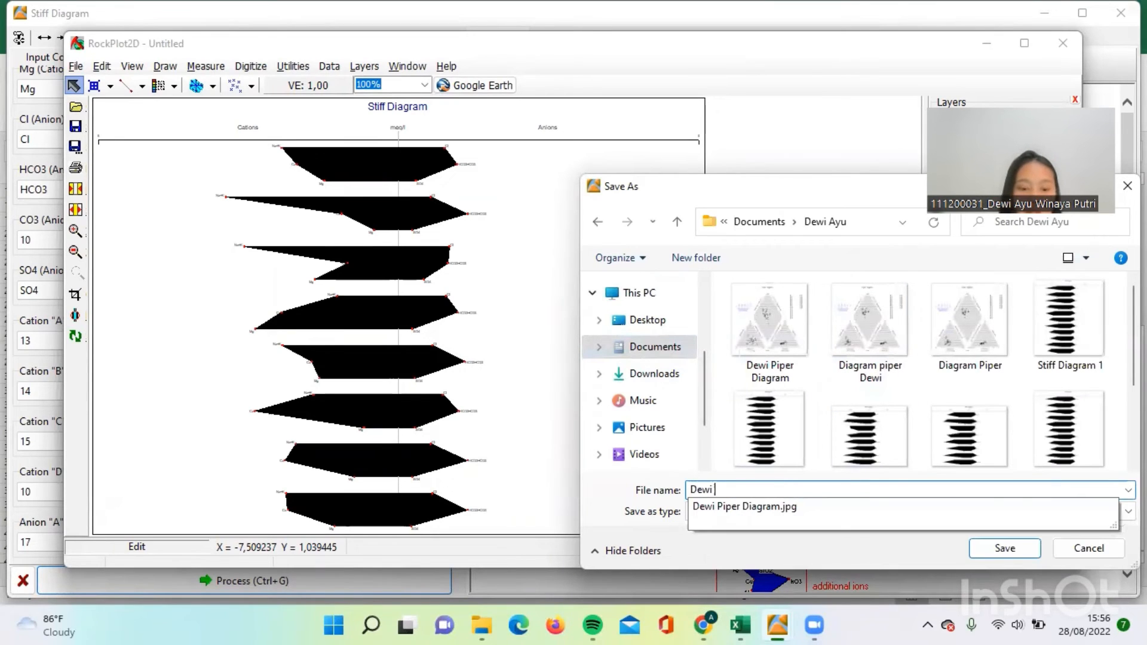
text(St)
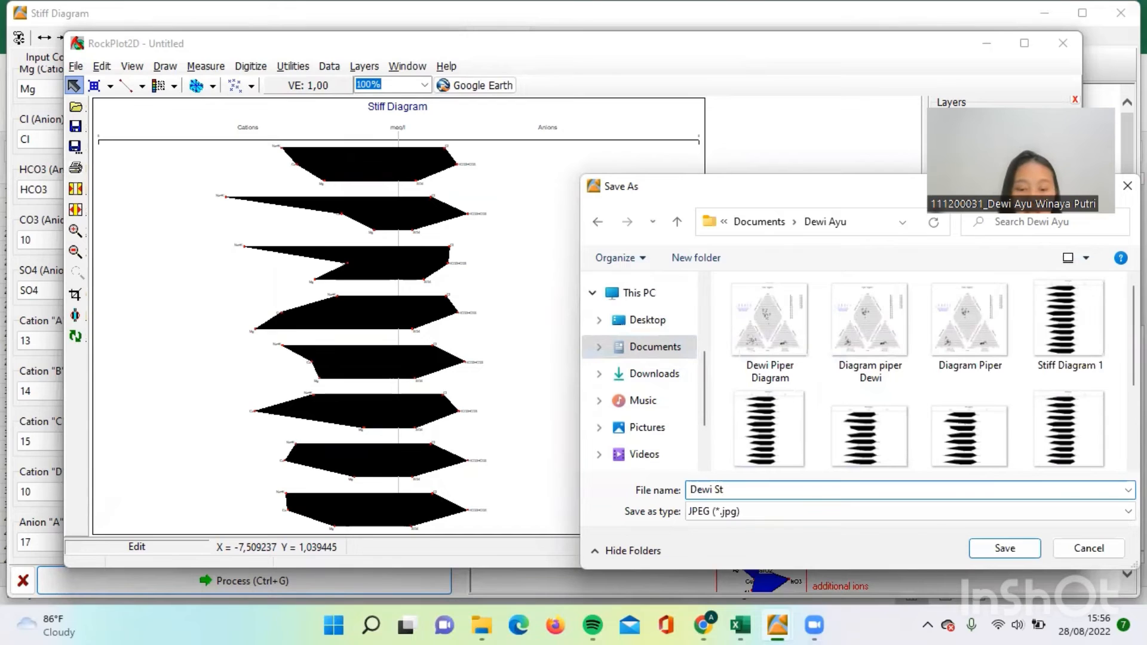
text(iF)
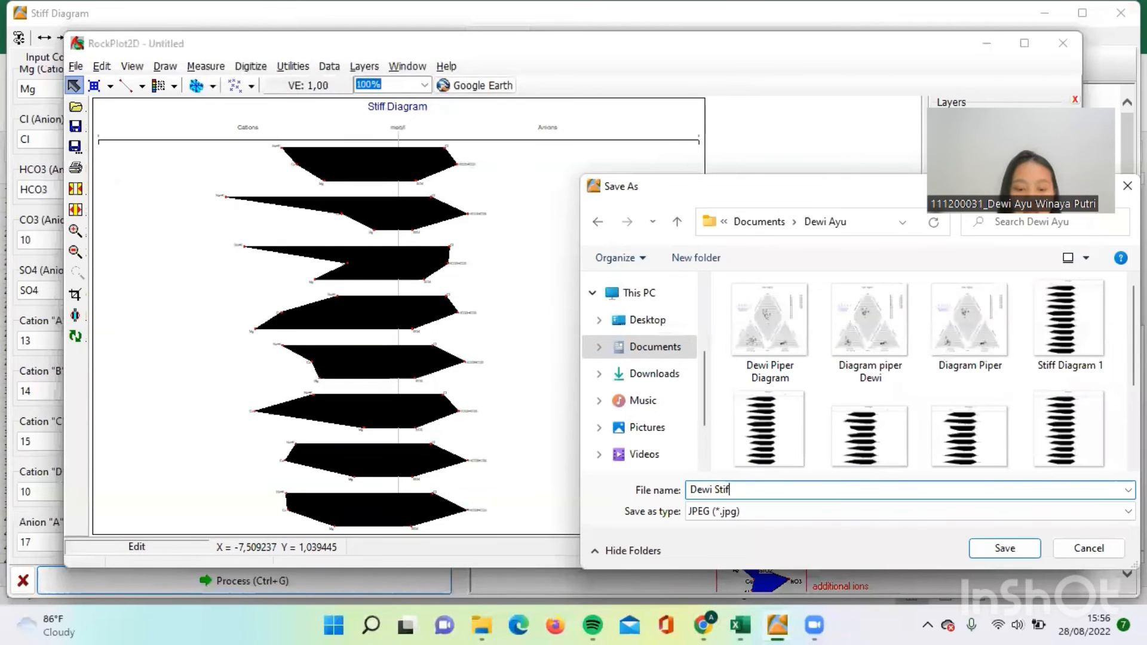
text(f Diagram)
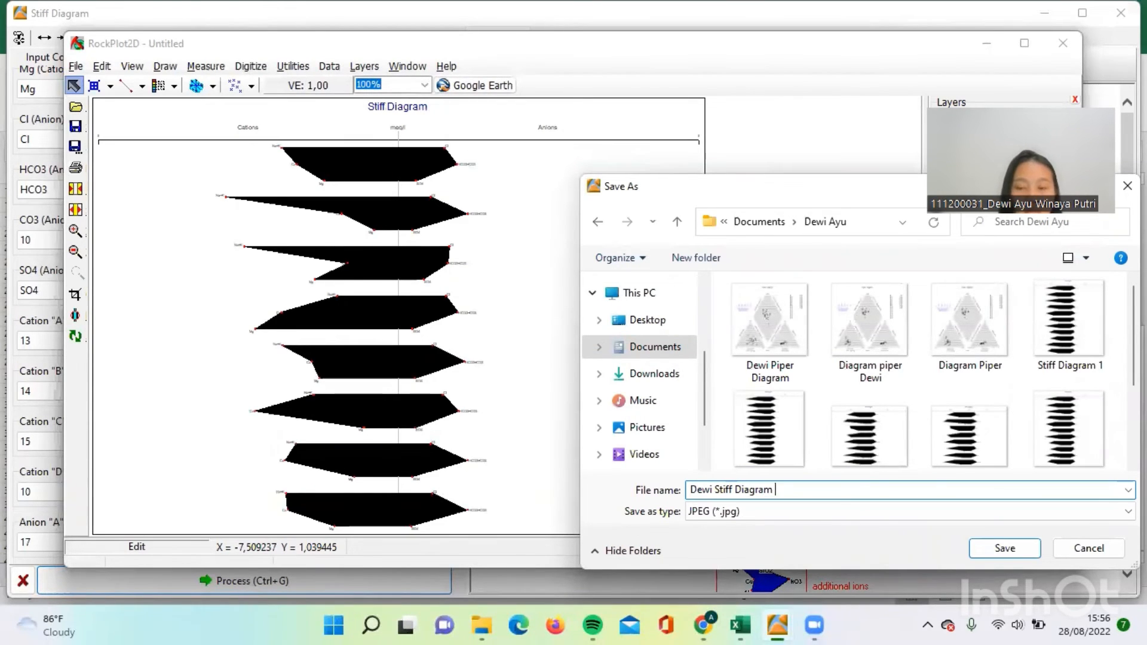
text( 1)
key(Return)
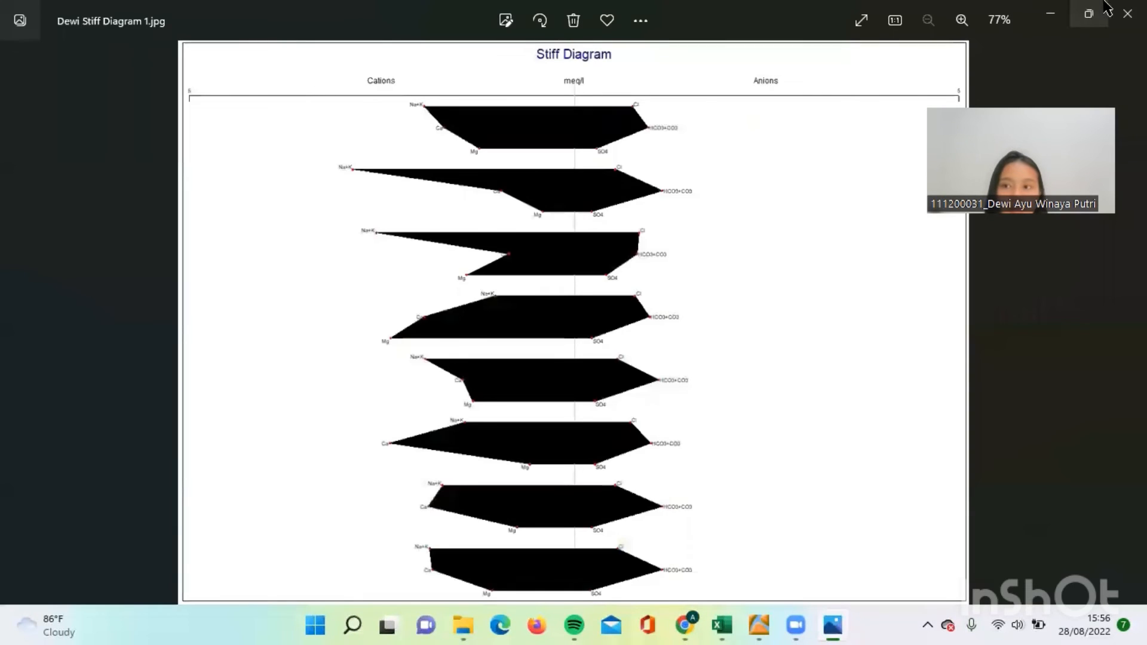
Step: Close the first exported Stiff image and its diagram window without saving changes to the diagram
click(1127, 14)
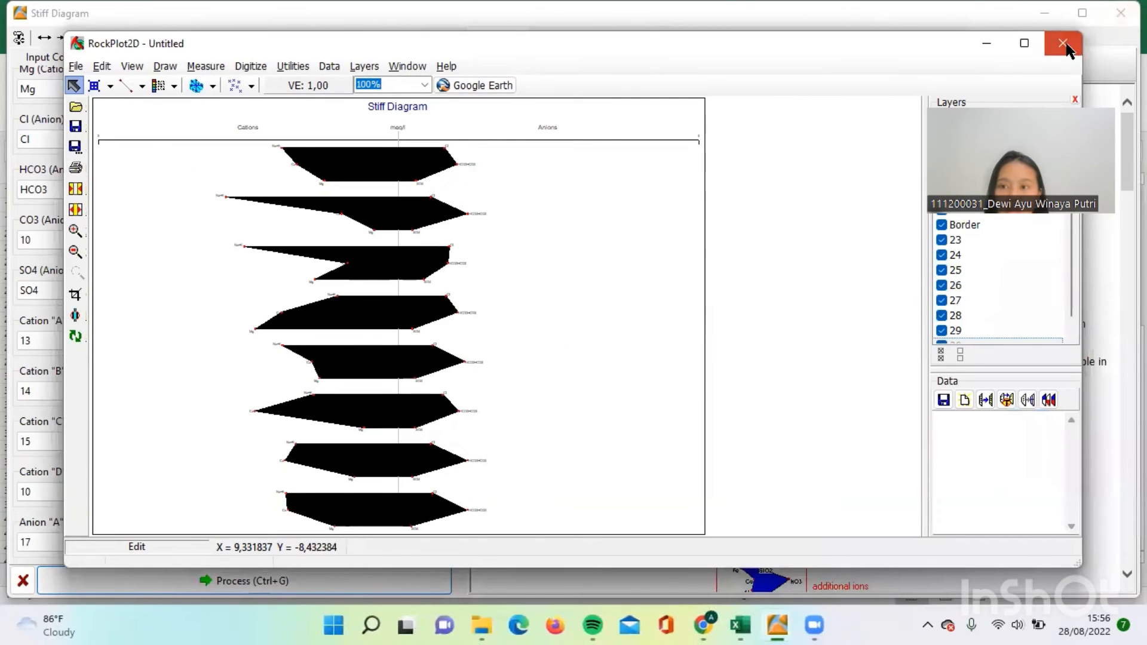
click(1063, 43)
click(621, 342)
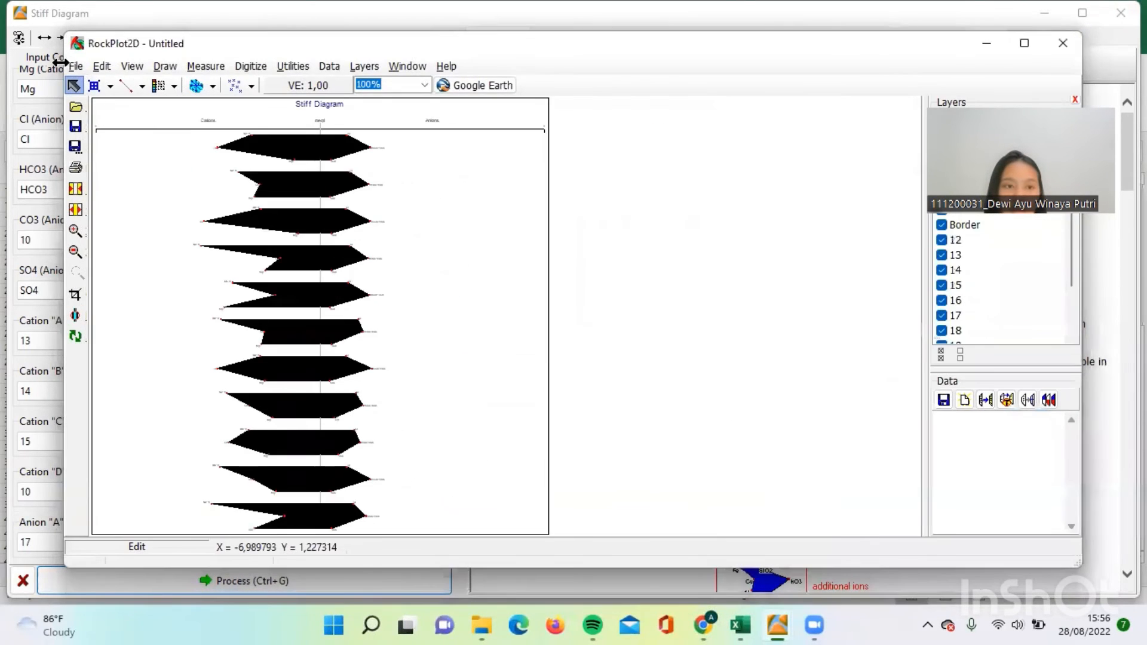
Step: Export the Stiff diagram starting at sample 12 as a JPEG with the default options
click(76, 67)
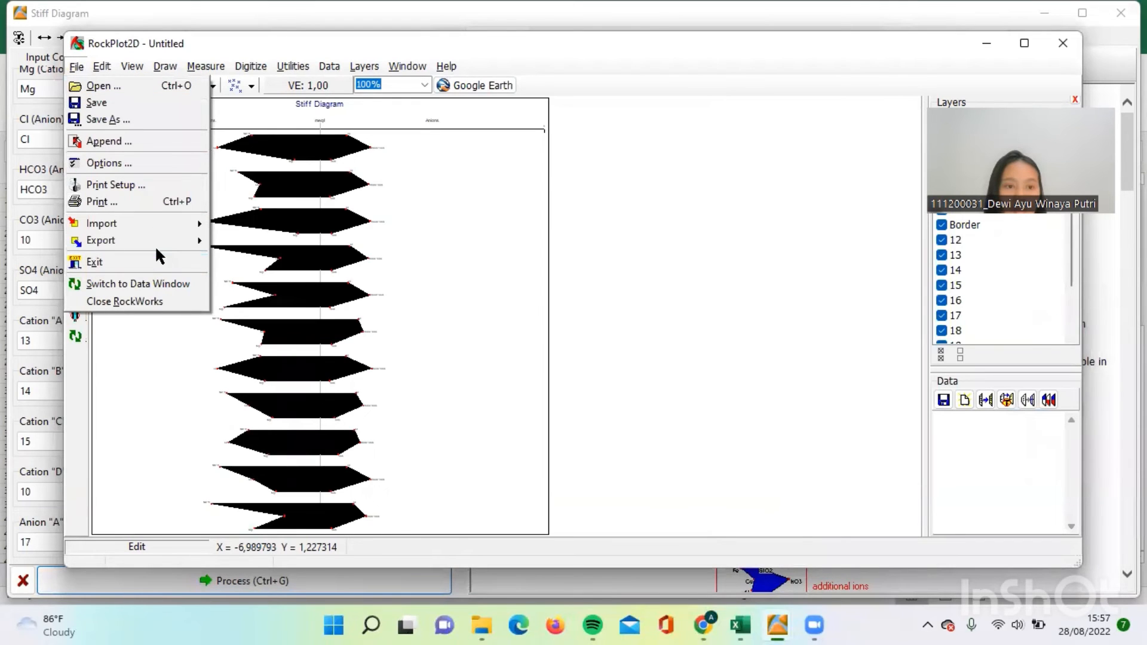
mouse_move(162, 244)
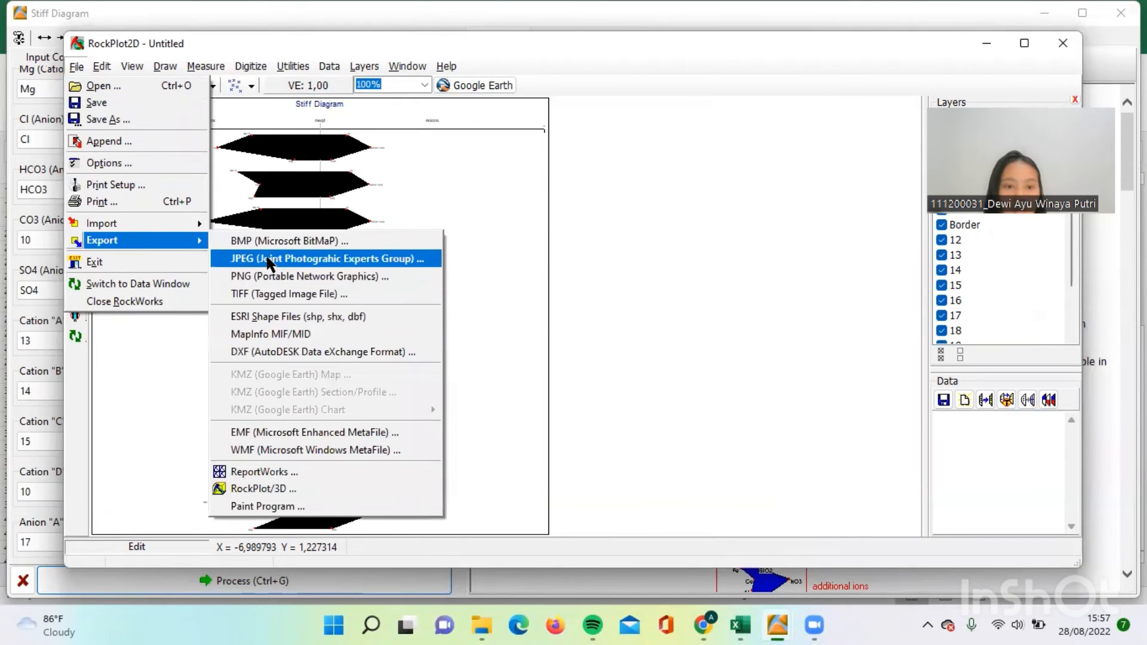
click(245, 259)
click(496, 539)
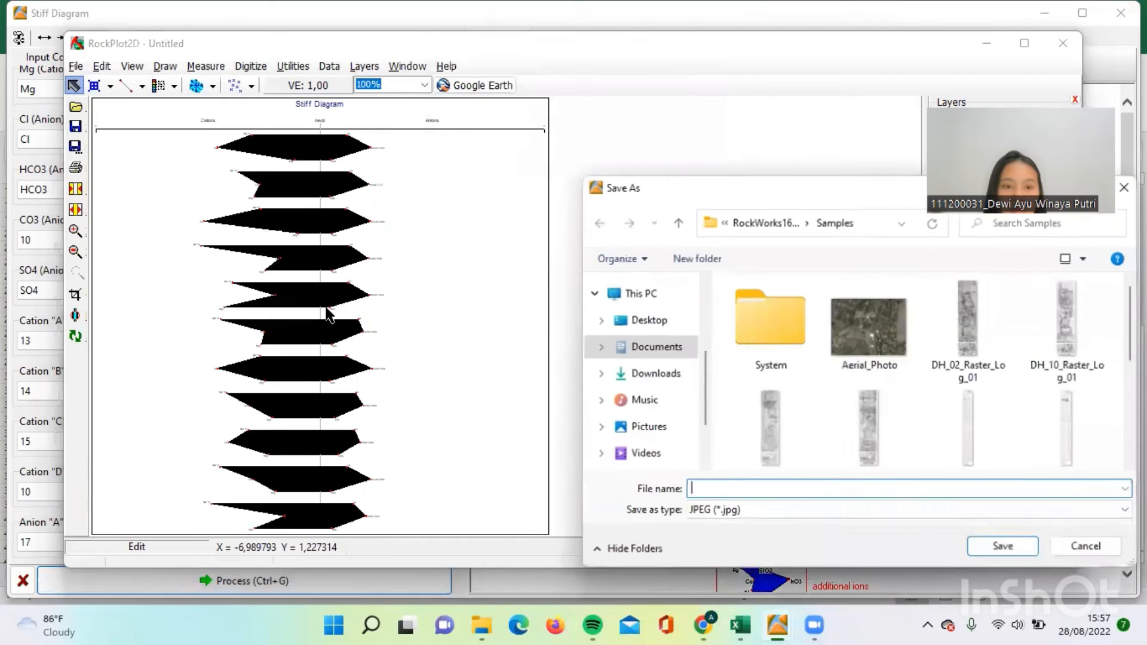
Step: Save the JPEG in the personal folder under Documents, naming it with the author's first name followed by "Stiff Diagram 2"
click(666, 348)
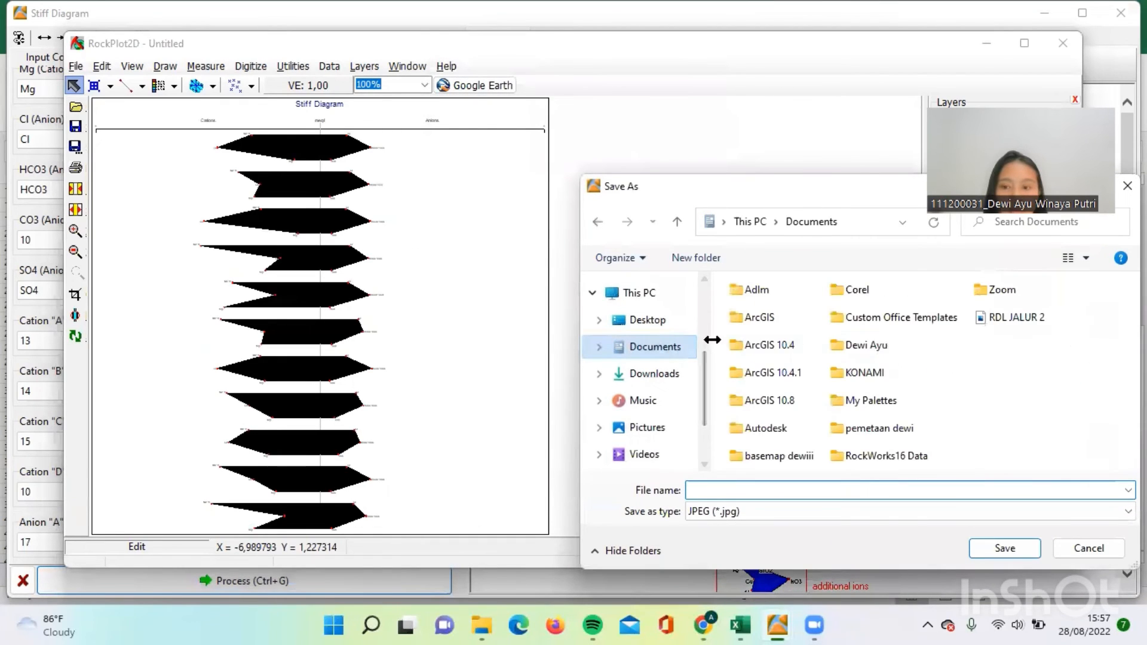
double_click(880, 342)
click(755, 488)
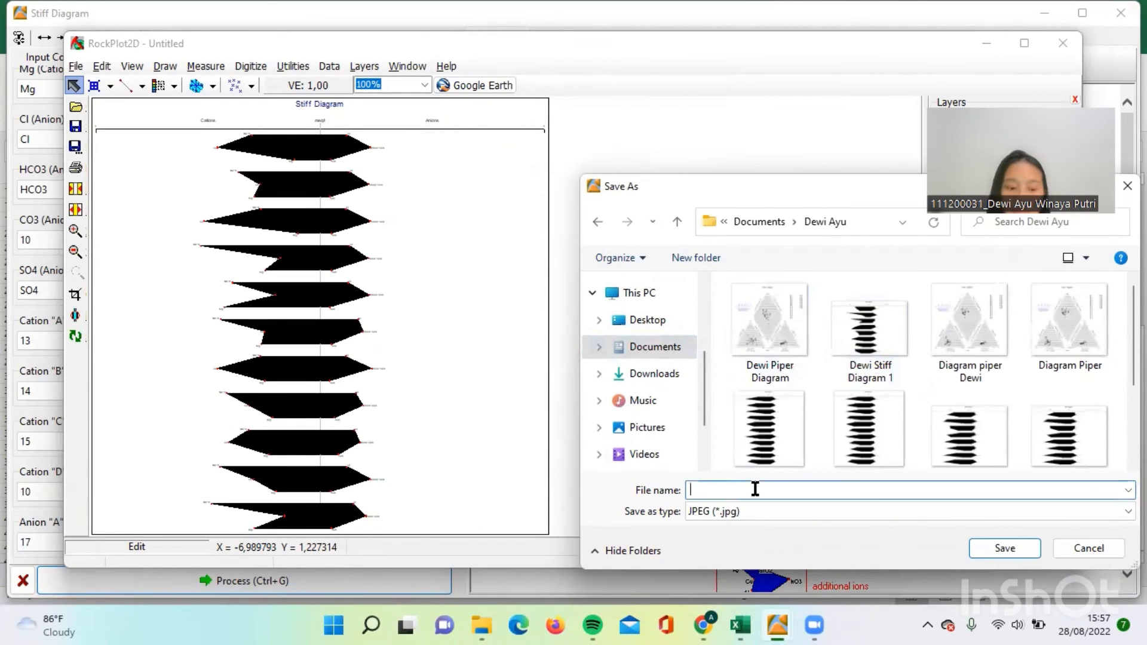
text(Dewi )
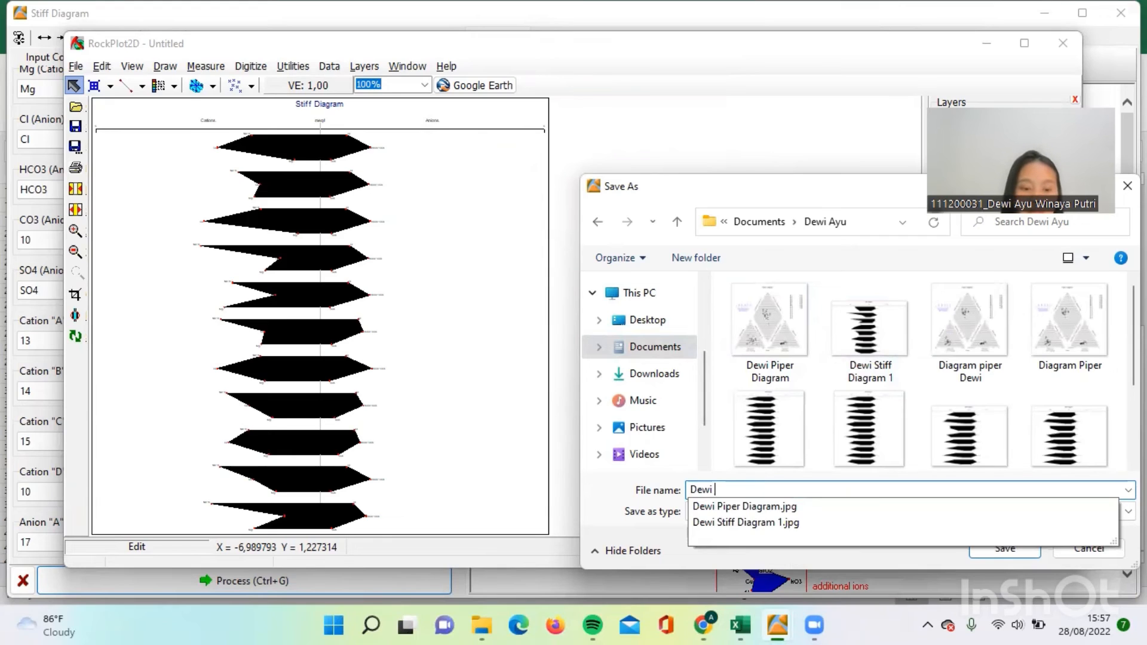
text(Stuf)
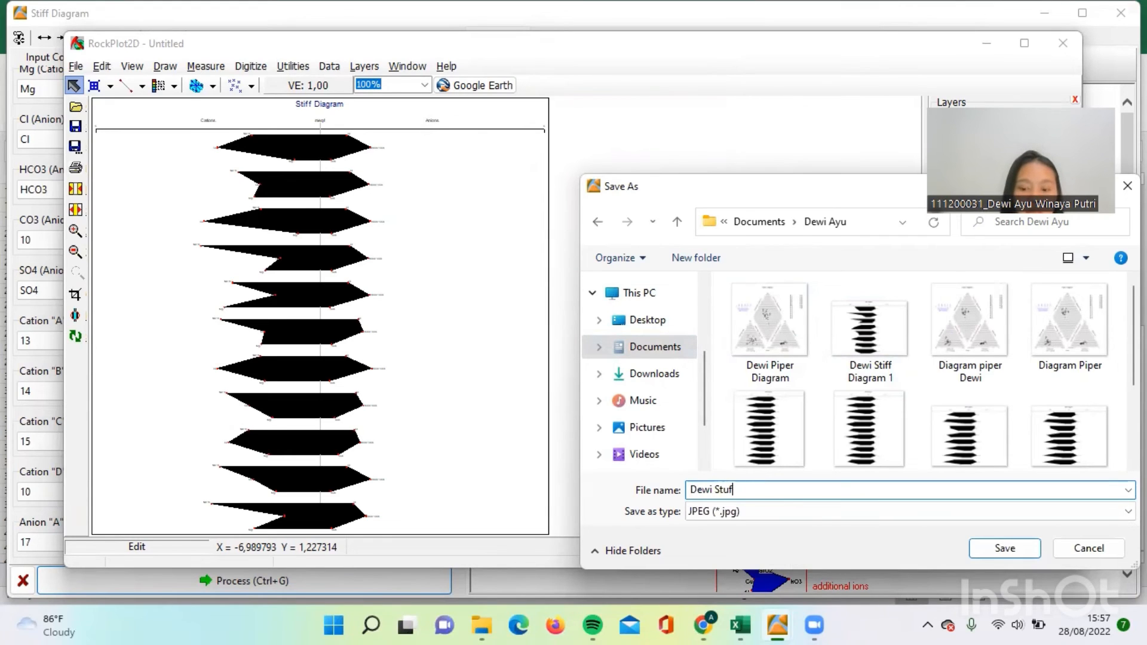
key(BackSpace)
key(BackSpace)
text(iff D)
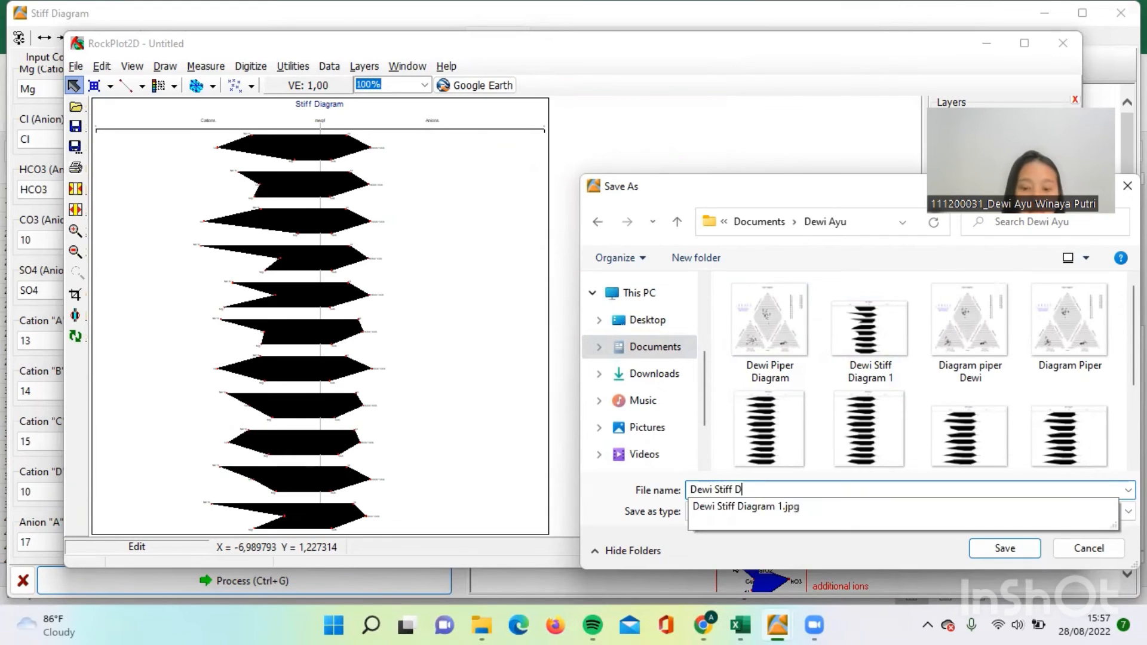
text(iagram 2)
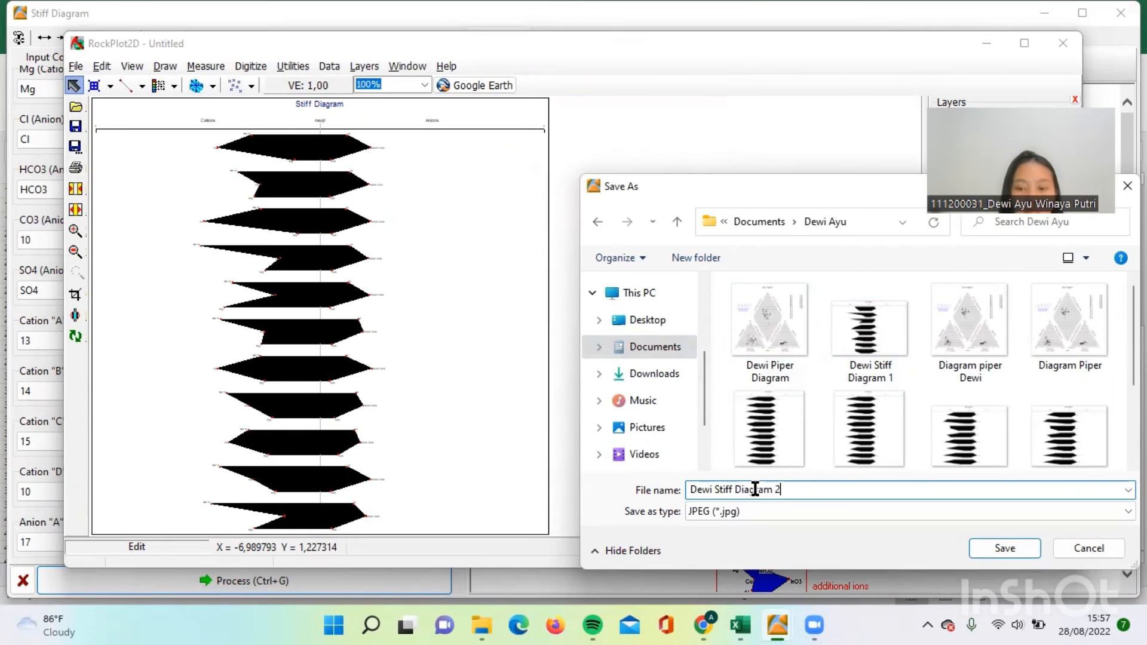
key(Return)
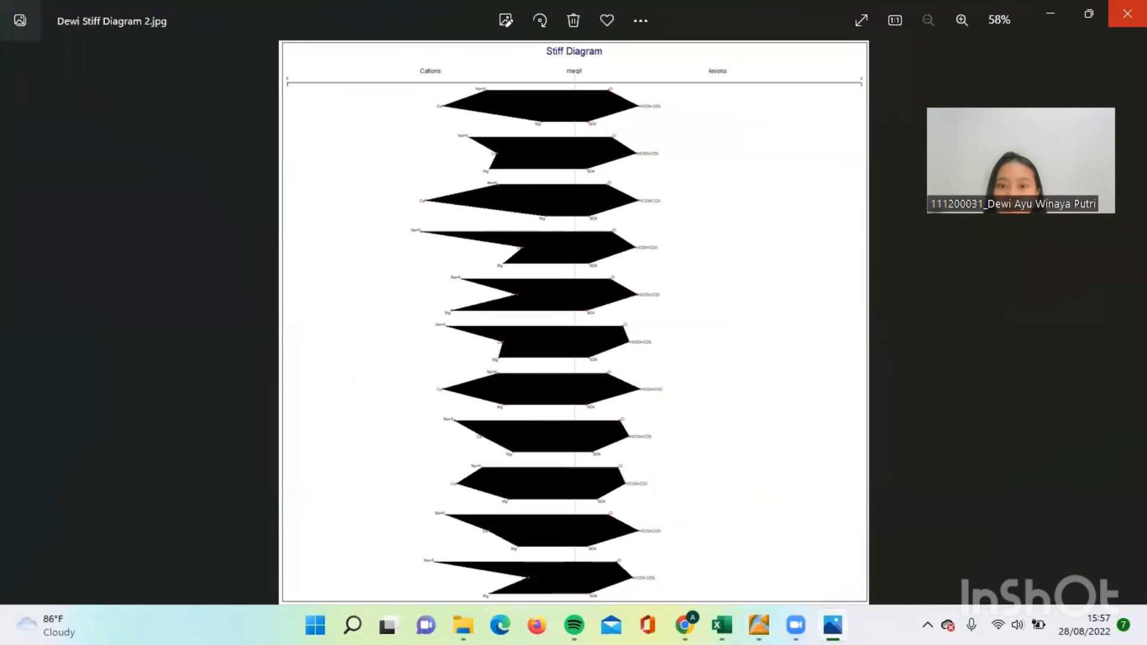
Step: Close the second exported Stiff image and its diagram window without saving changes to the diagram
click(1127, 13)
click(1062, 43)
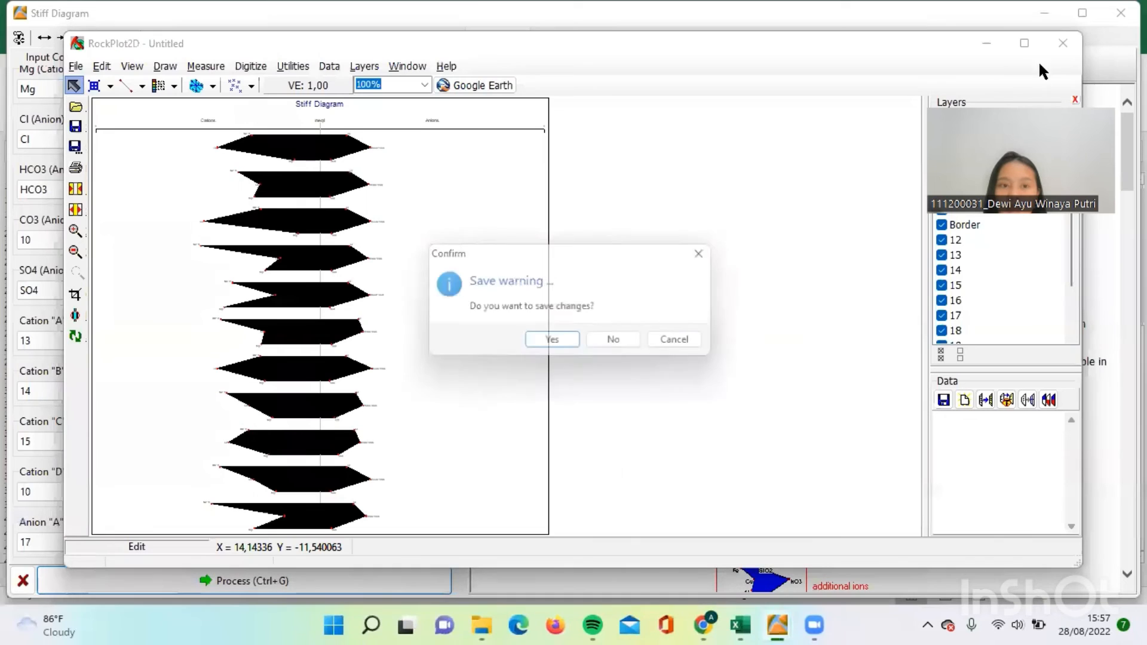
click(612, 343)
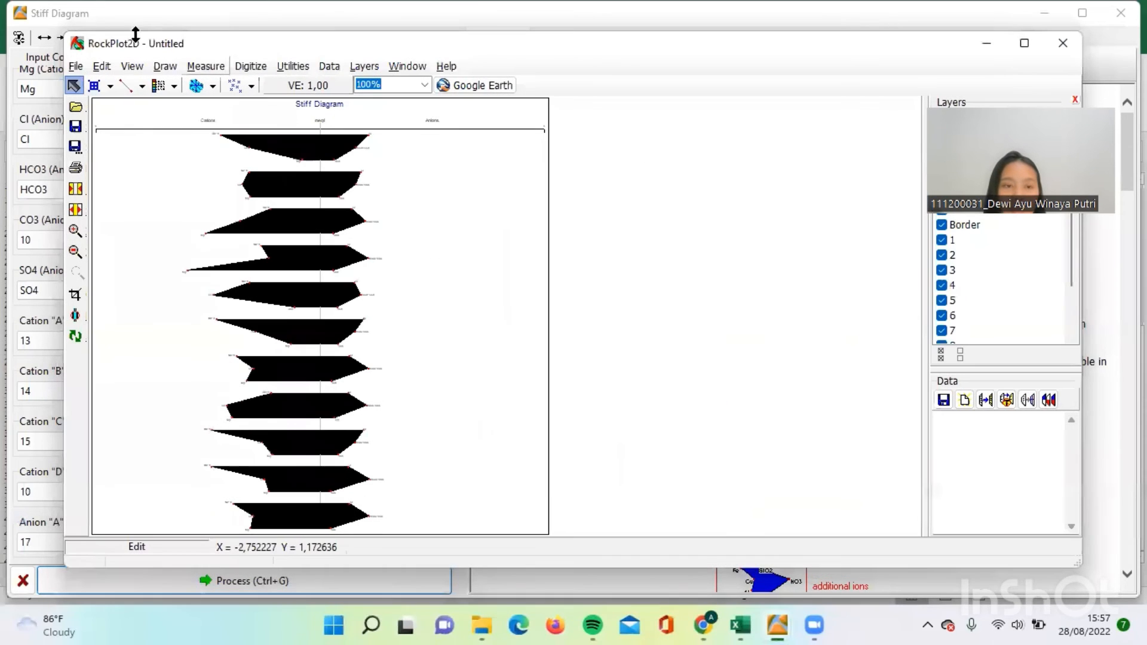
Step: Export the Stiff diagram starting at sample 1 as a JPEG with the default options
click(78, 65)
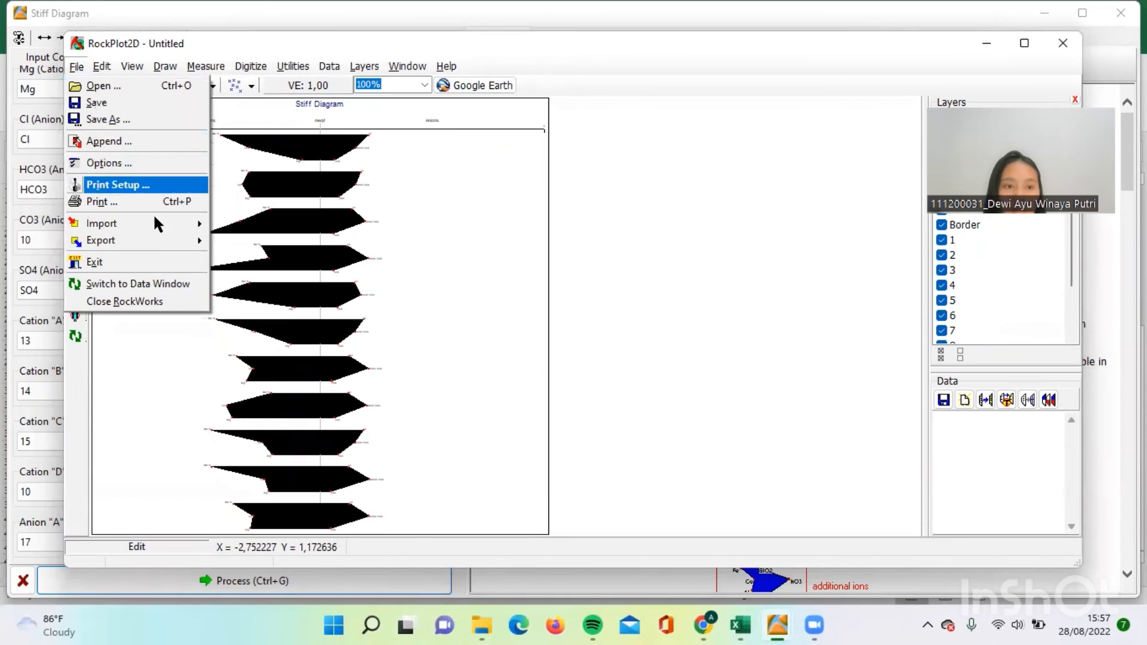
mouse_move(157, 244)
click(263, 257)
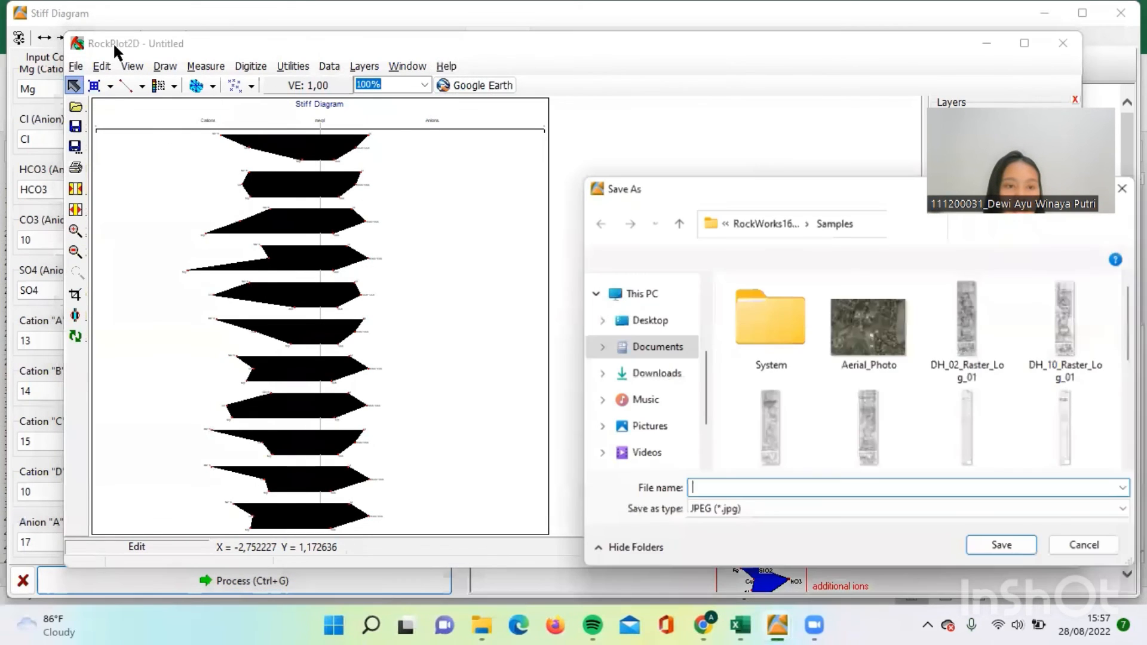
Step: Save the JPEG in the personal folder under Documents, naming it with the author's first name followed by "Stiff Diagram 3"
click(677, 348)
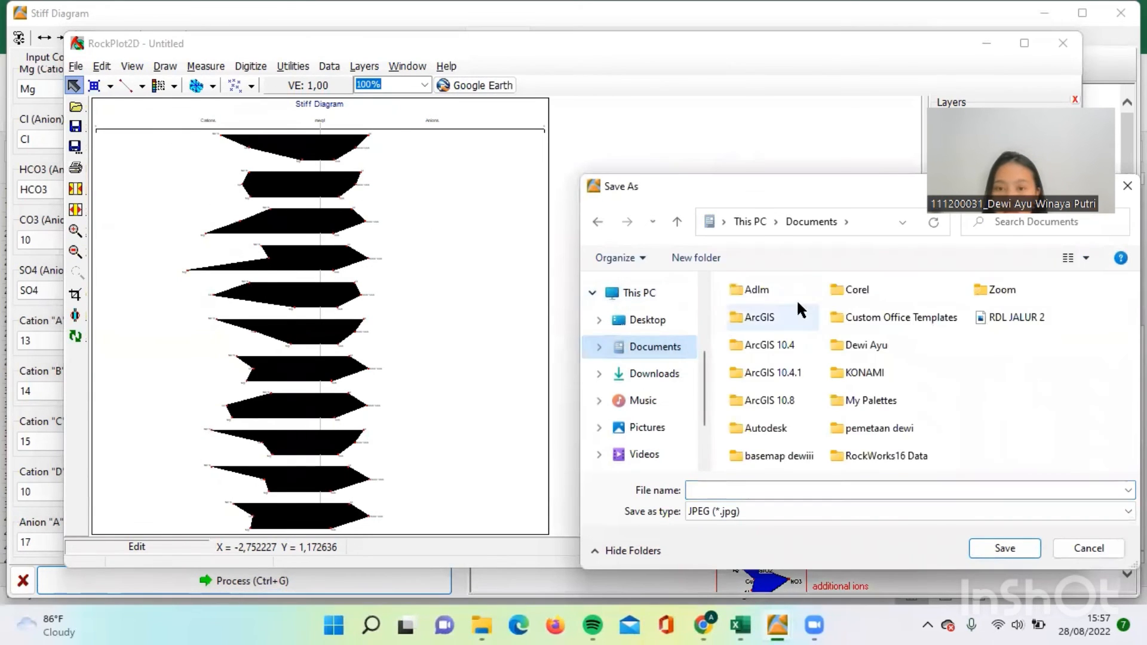
double_click(870, 339)
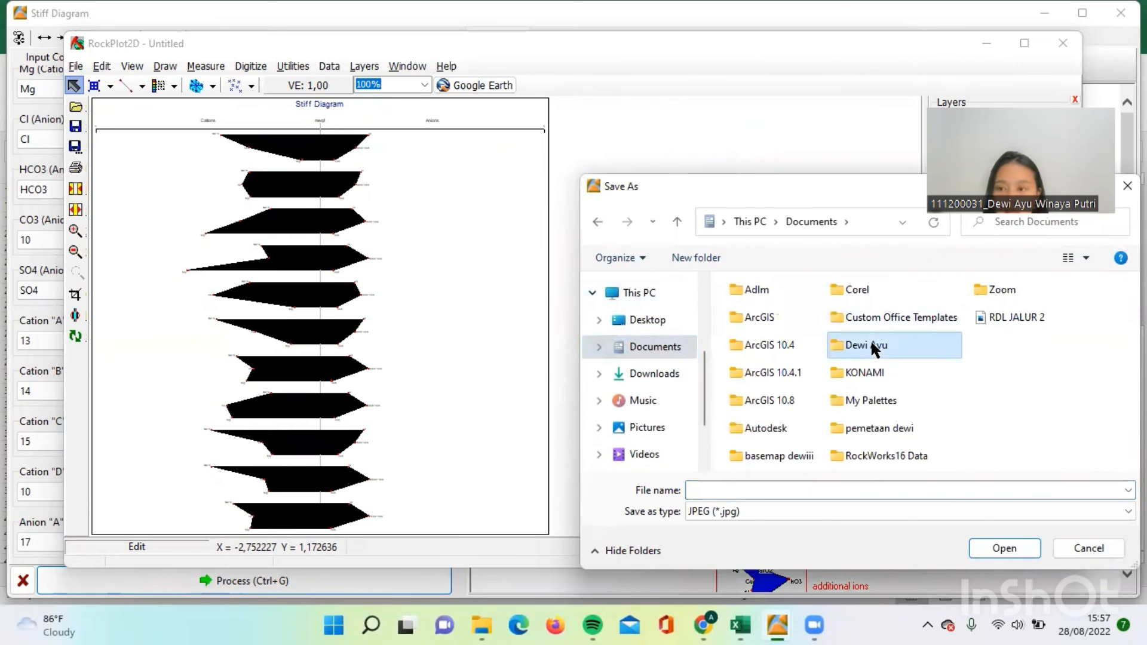
click(785, 484)
text(Dewi Stiff Di)
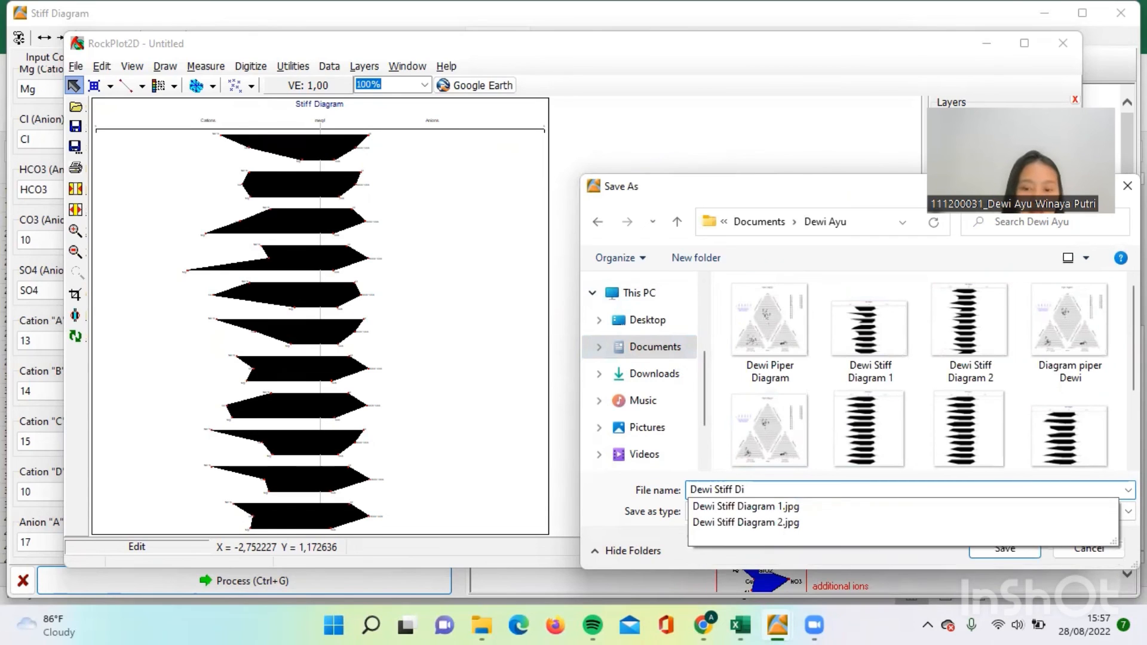
text(agram )
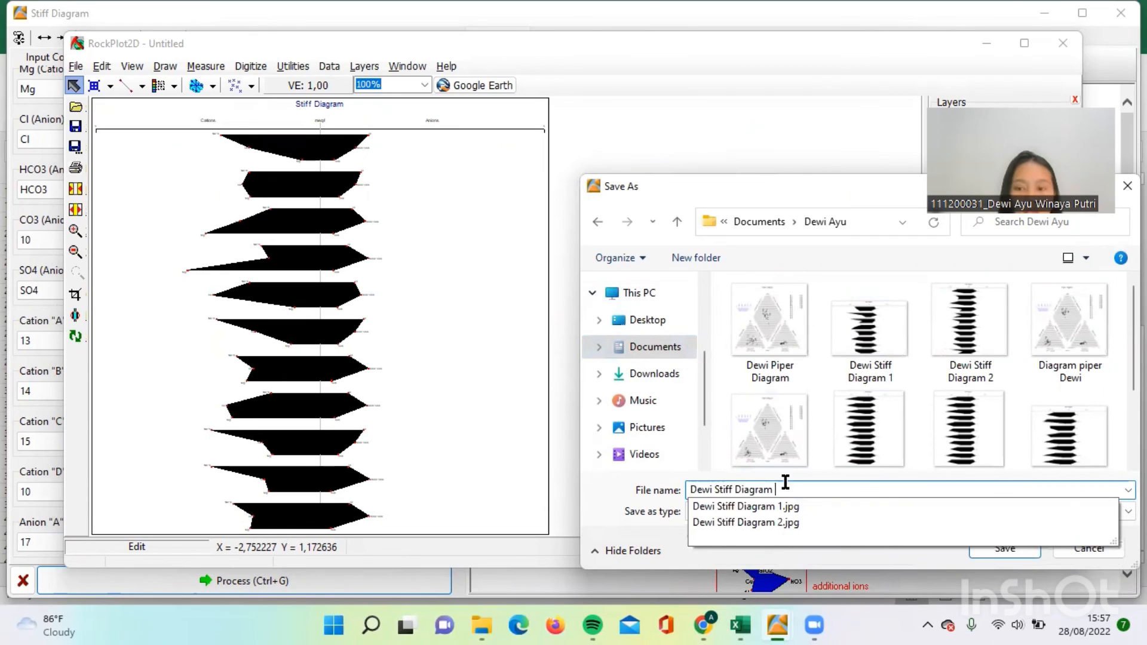
text(3)
key(Return)
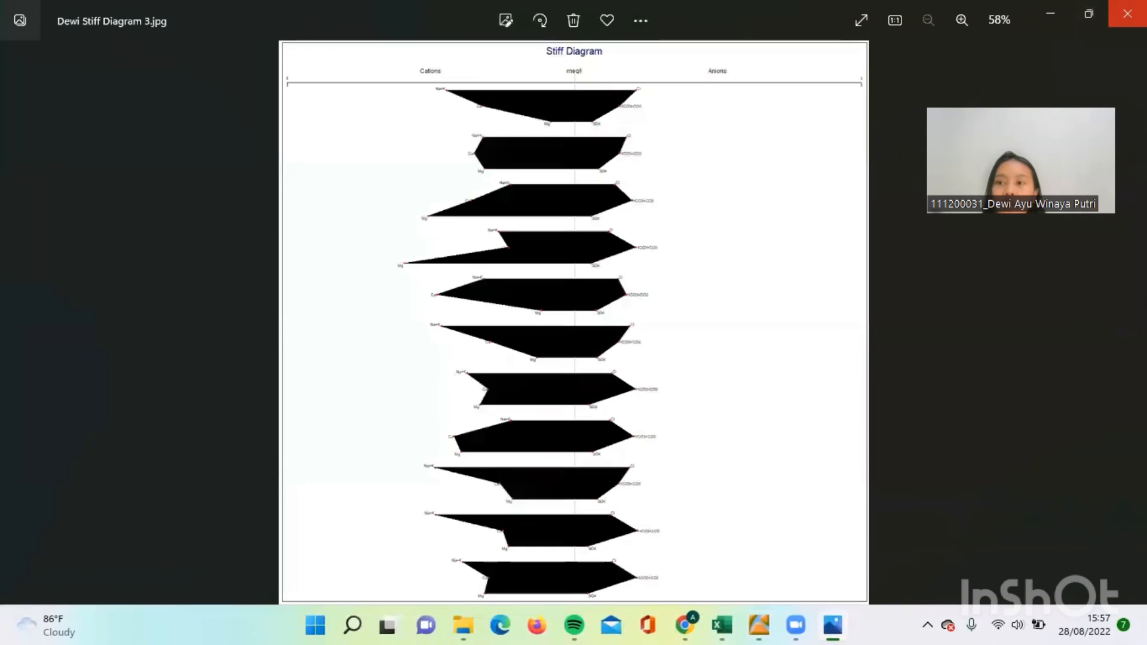
Step: Close the third exported Stiff image and its diagram window without saving changes to the diagram
click(1127, 13)
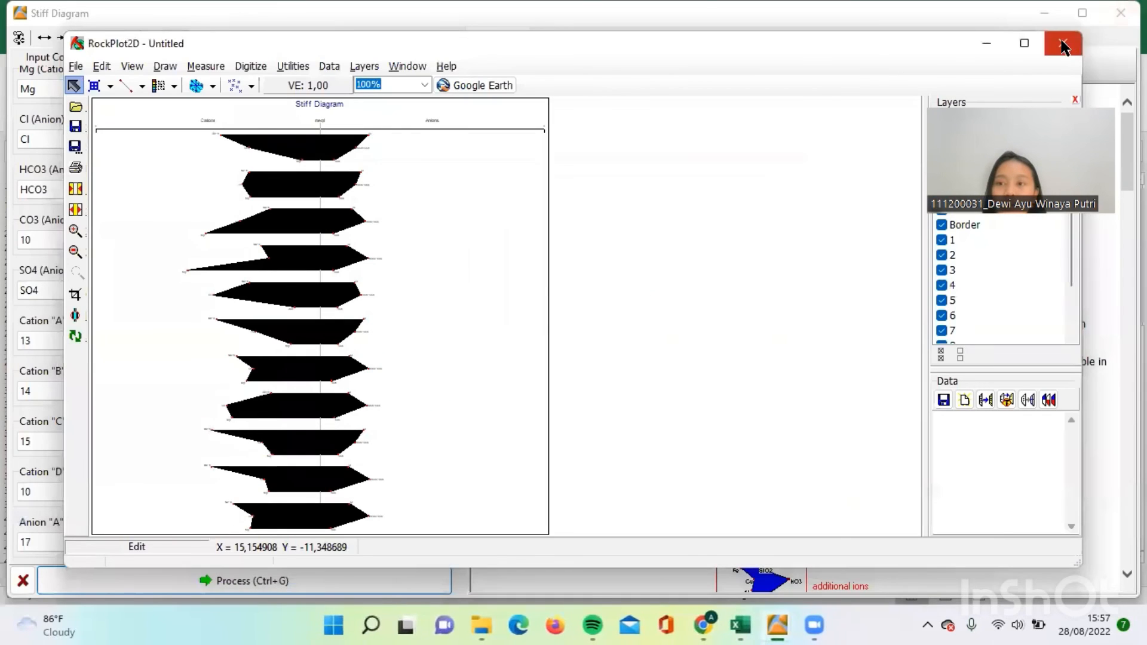
click(1062, 43)
click(599, 346)
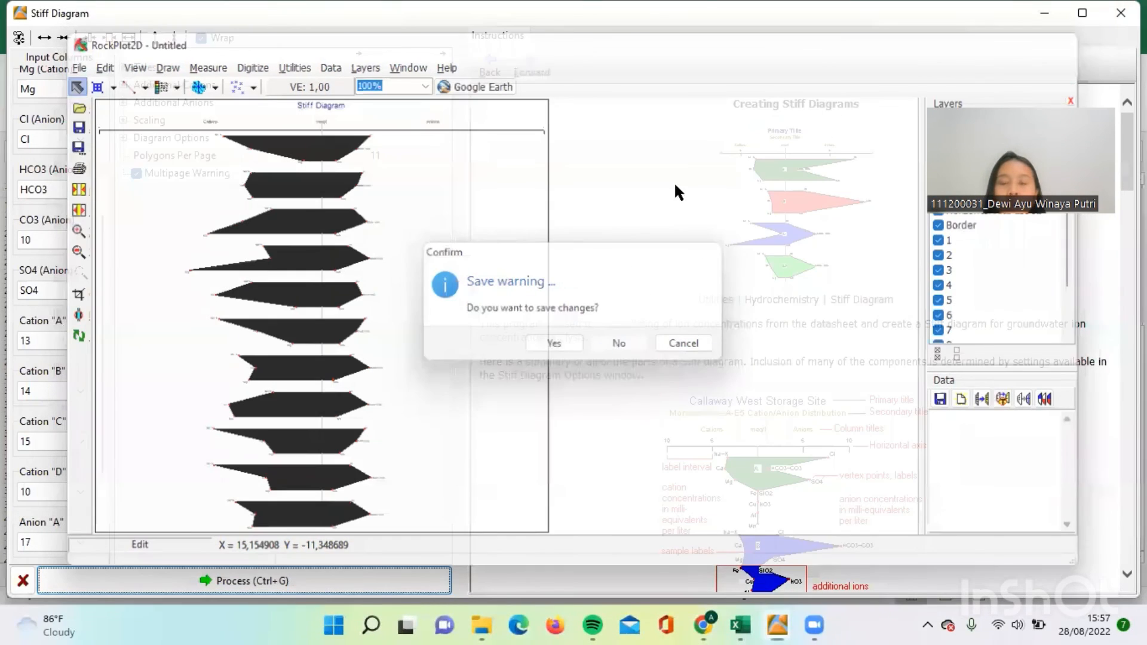